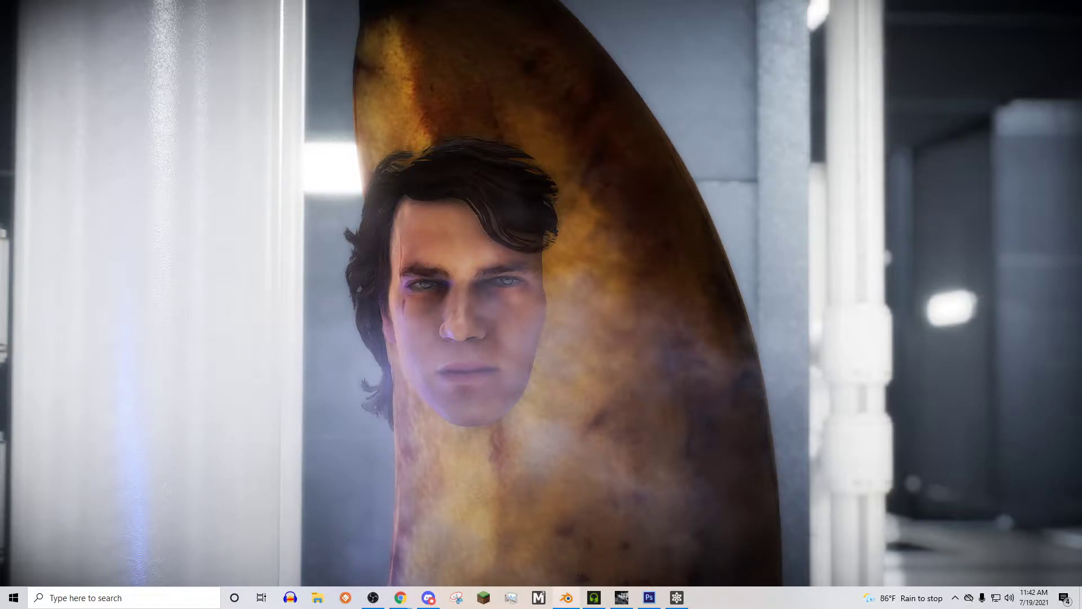
# Switch to Blender and clear the parent of both Mesh_0274_rip meshes while keeping their transformation.
pyautogui.moveTo(565, 597)
pyautogui.click(574, 570)
pyautogui.moveTo(500, 272); pyautogui.dragTo(564, 256, button='middle')
pyautogui.scroll(1, 483, 263)
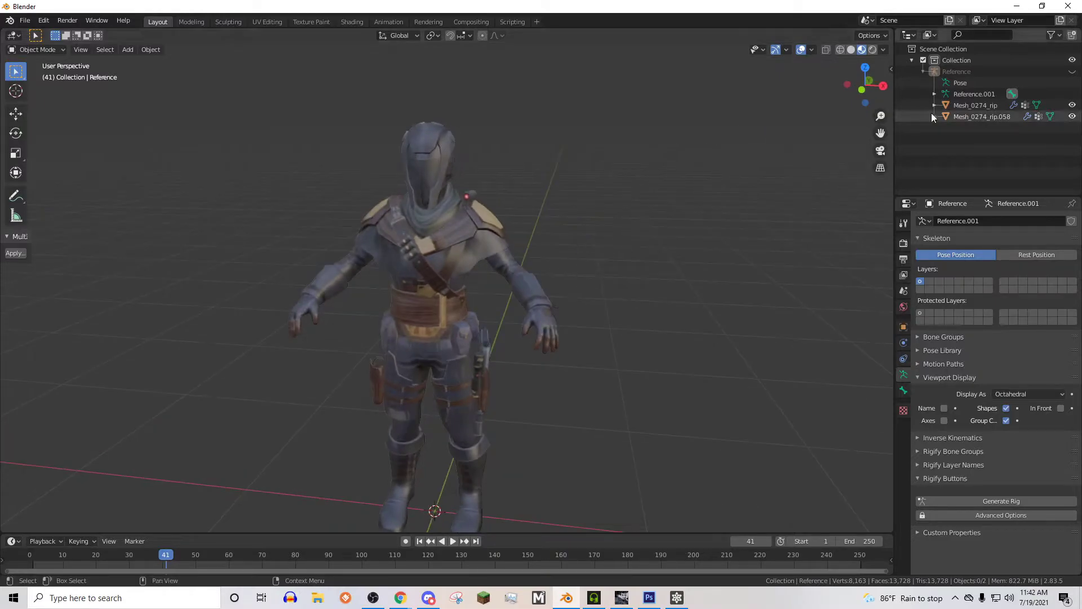
pyautogui.click(983, 106)
pyautogui.keyDown('shift'); pyautogui.click(979, 116); pyautogui.keyUp('shift')
pyautogui.rightClick(396, 225)
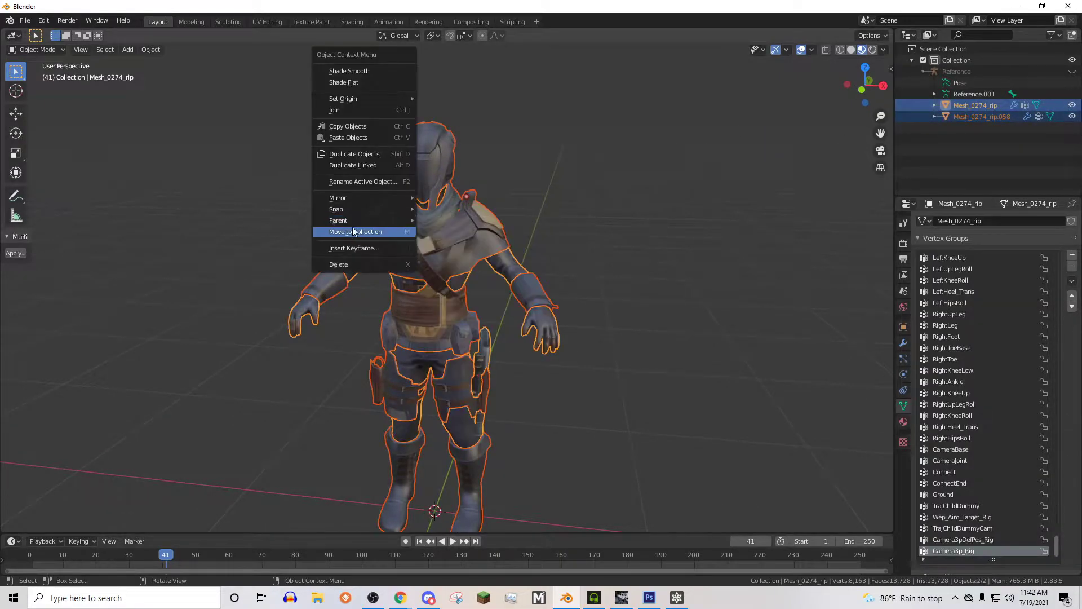
pyautogui.moveTo(350, 223)
pyautogui.click(443, 412)
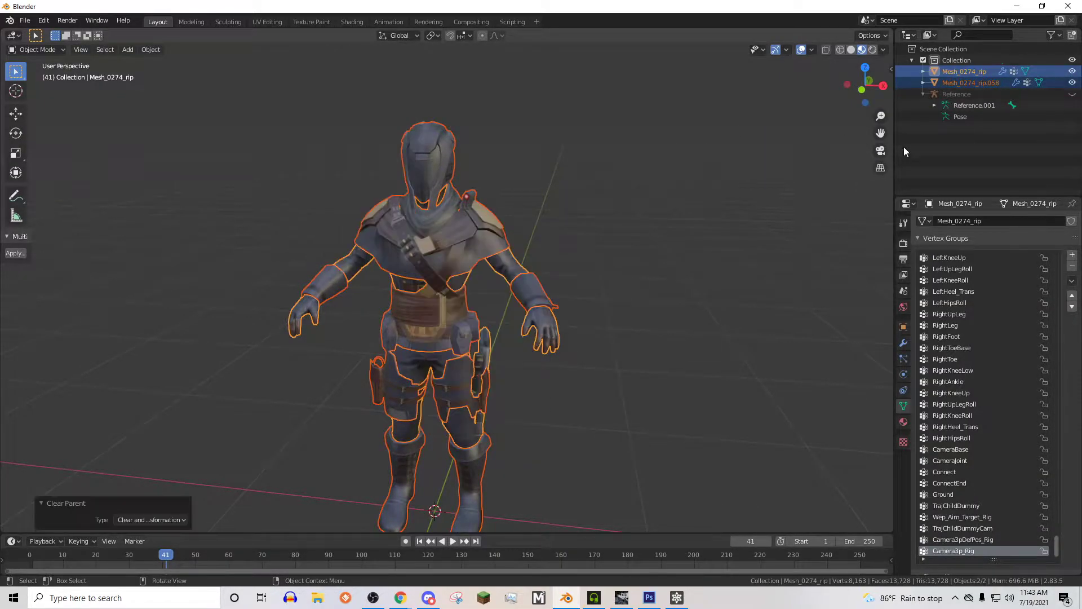
# Delete the Reference armature from the scene collection.
pyautogui.click(962, 90)
pyautogui.rightClick(963, 89)
pyautogui.click(913, 132)
pyautogui.moveTo(668, 187); pyautogui.dragTo(715, 191, button='middle')
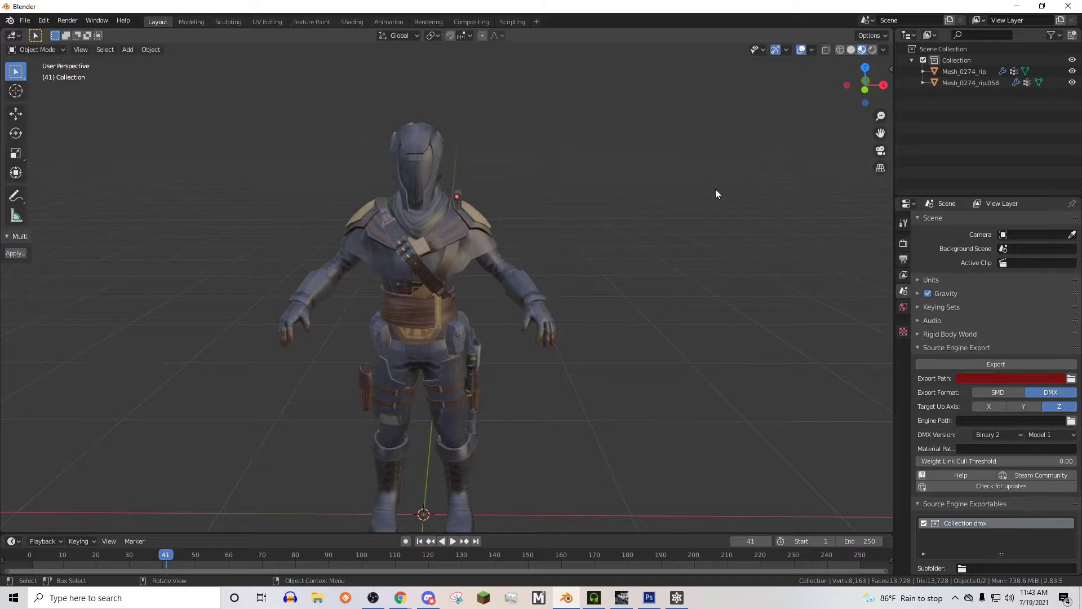
# Join Mesh_0274_rip and Mesh_0274_rip.058 into one mesh with Mesh_0274_rip as the active object.
pyautogui.moveTo(315, 104); pyautogui.dragTo(475, 193, button='middle')
pyautogui.click(981, 72)
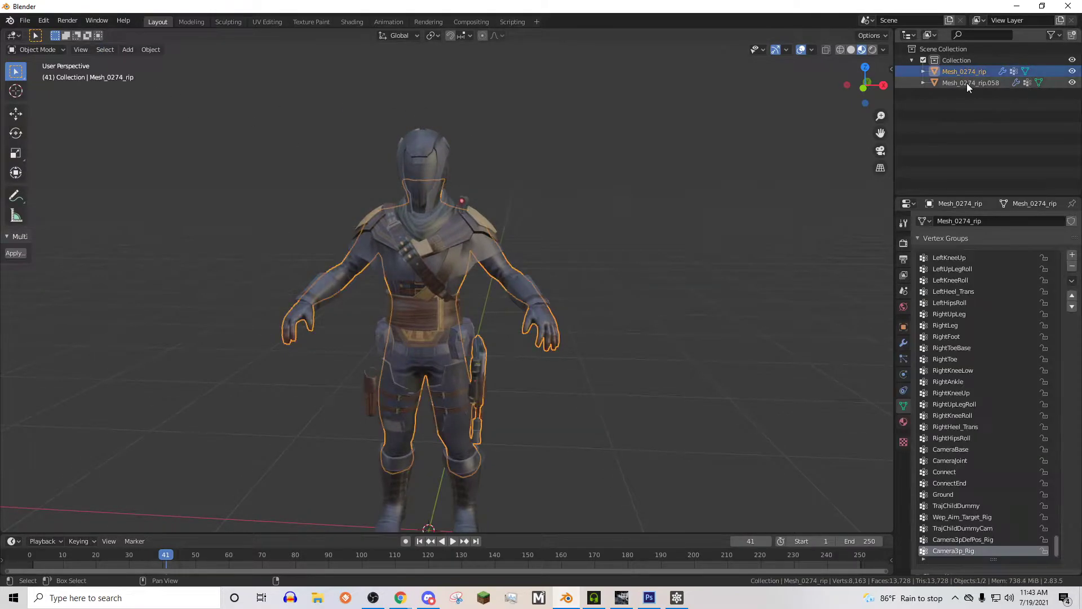
pyautogui.keyDown('shift'); pyautogui.click(966, 83); pyautogui.keyUp('shift')
pyautogui.rightClick(735, 146)
pyautogui.click(678, 82)
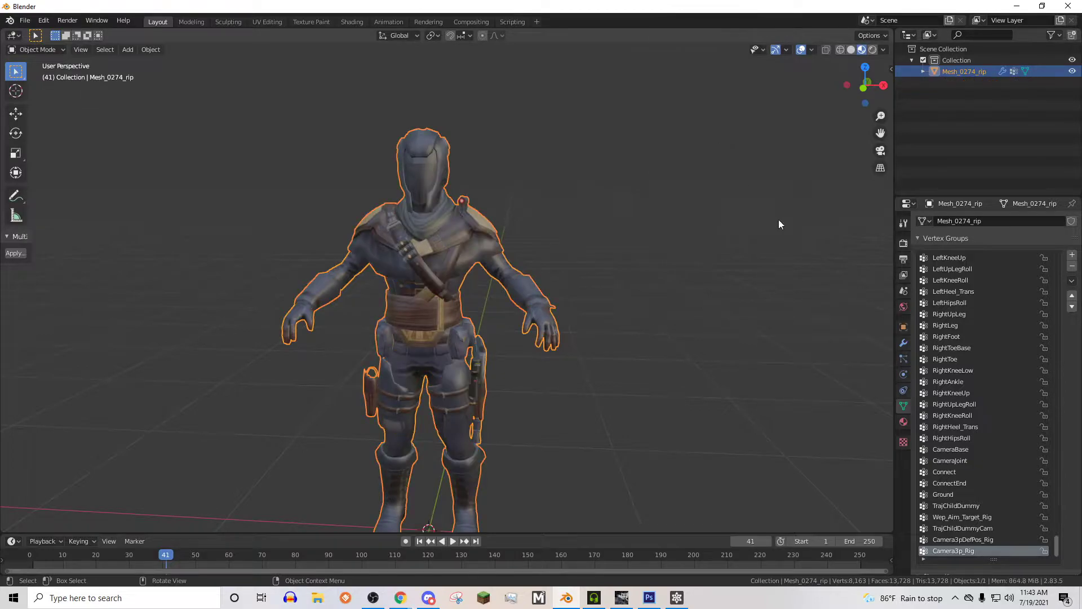
# Remove the surplus material slot from the joined mesh, leaving only Material.004, and deselect the mesh.
pyautogui.click(904, 422)
pyautogui.click(1071, 233)
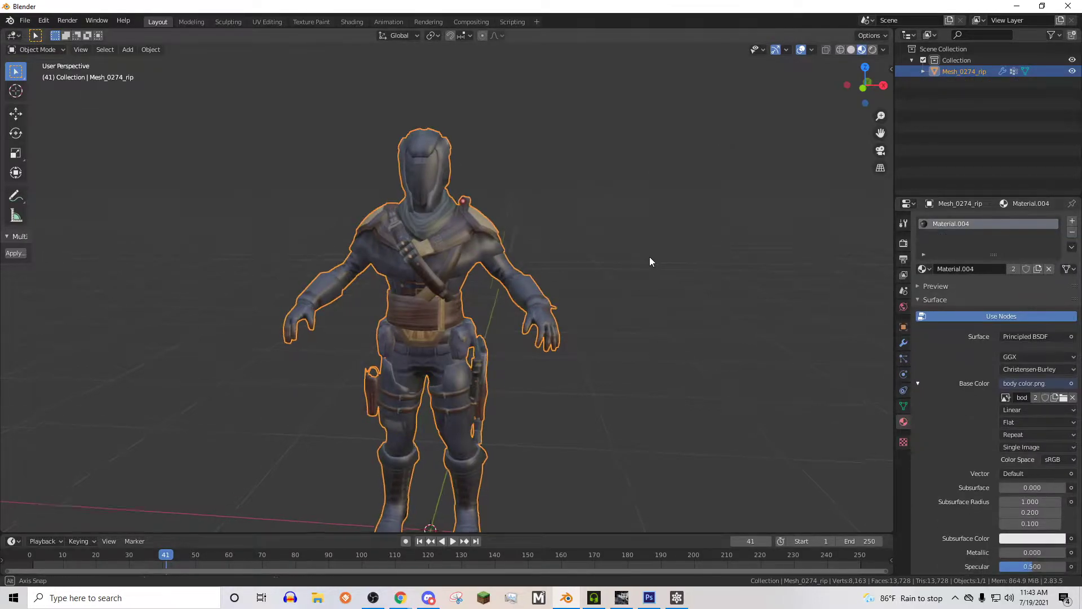
pyautogui.click(582, 252)
pyautogui.moveTo(649, 256)
pyautogui.mouseDown(button='middle')
pyautogui.moveTo(583, 252)
pyautogui.moveTo(496, 285)
pyautogui.moveTo(640, 258)
pyautogui.mouseUp(button='middle')
# Export the model as FBX to the Robaku Onslaught skin folder under the name Robaku subs.fbx.
pyautogui.click(25, 20)
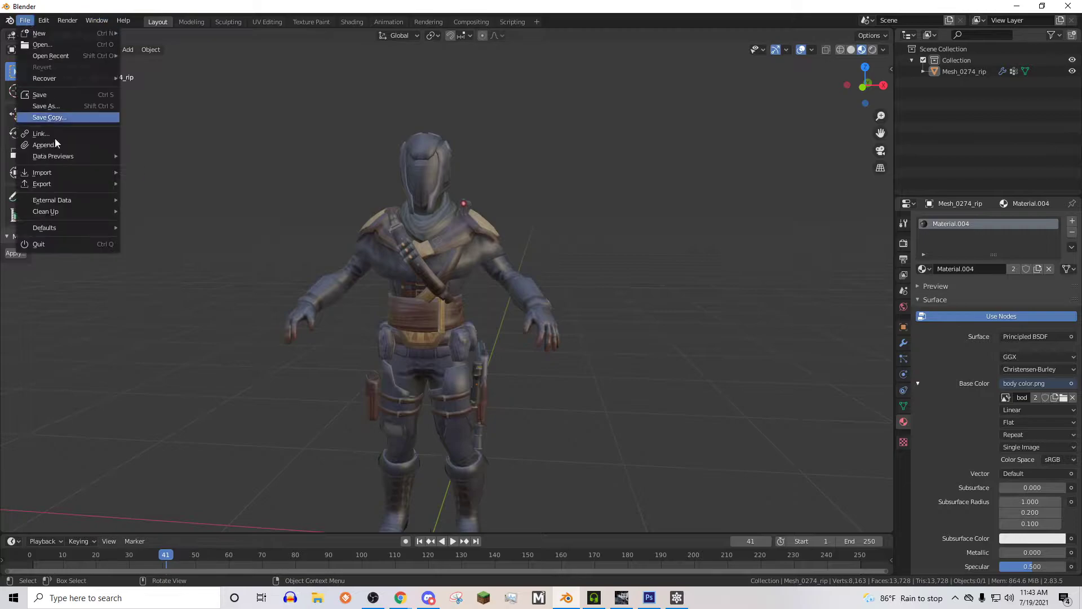
pyautogui.moveTo(50, 186)
pyautogui.click(195, 250)
pyautogui.doubleClick(448, 437)
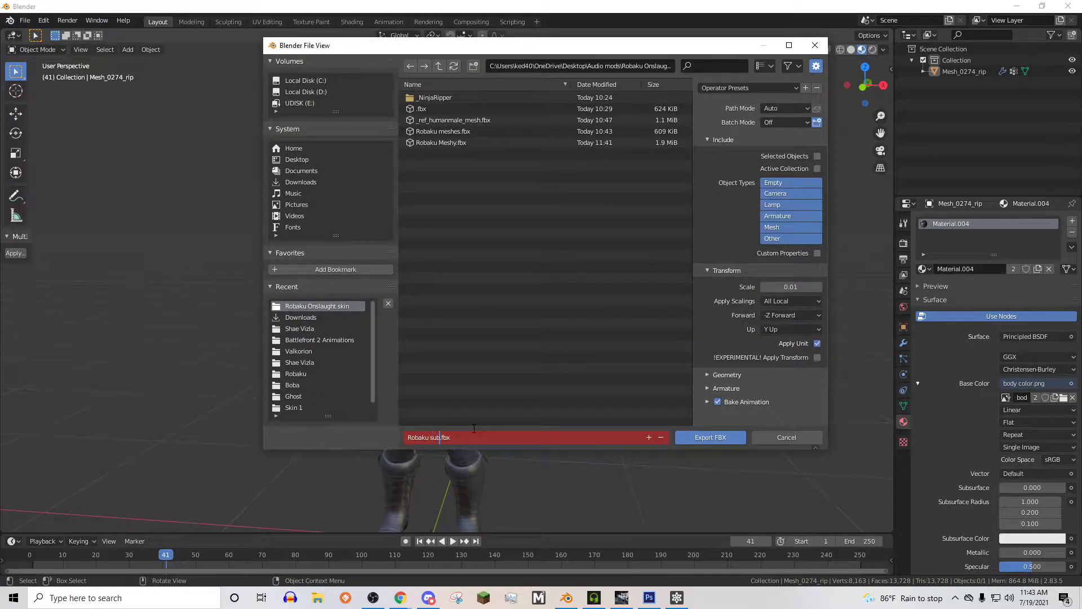
pyautogui.press('Return')
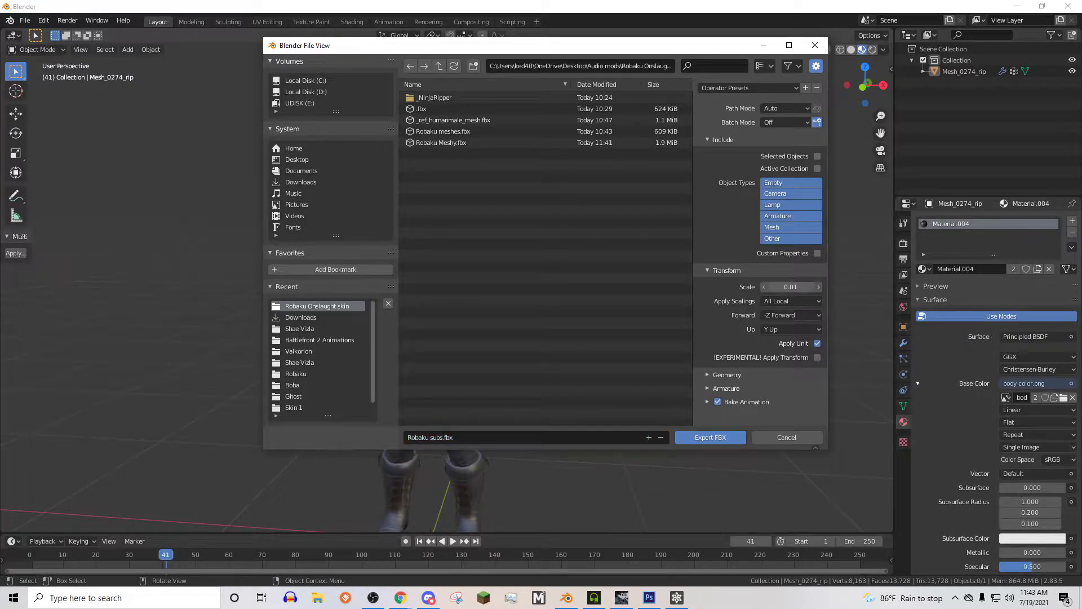
pyautogui.click(710, 438)
# Minimize Blender and launch Substance Painter.
pyautogui.click(1019, 6)
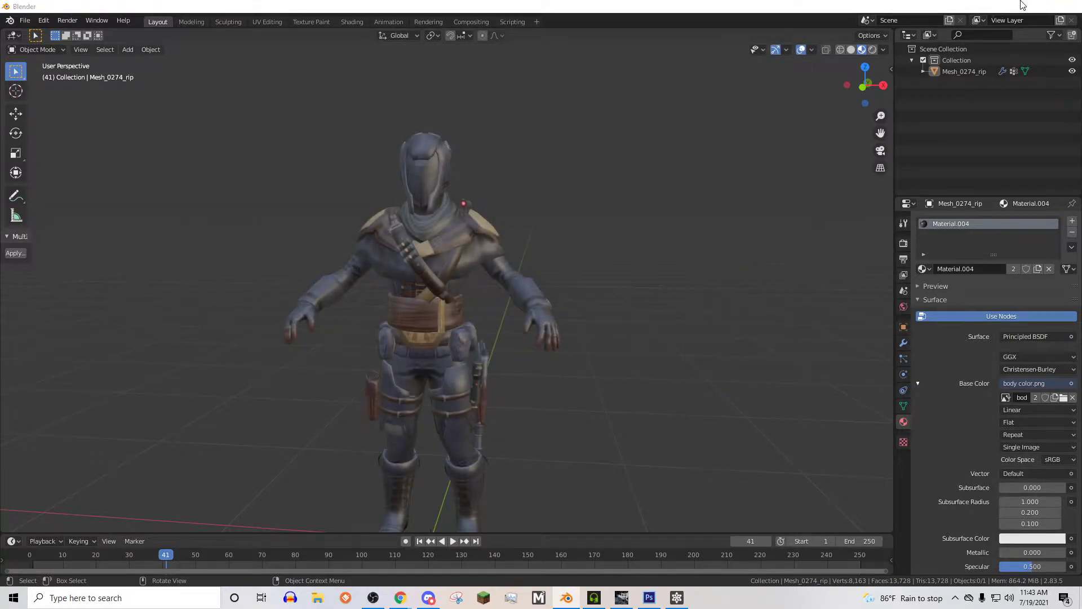
pyautogui.click(169, 597)
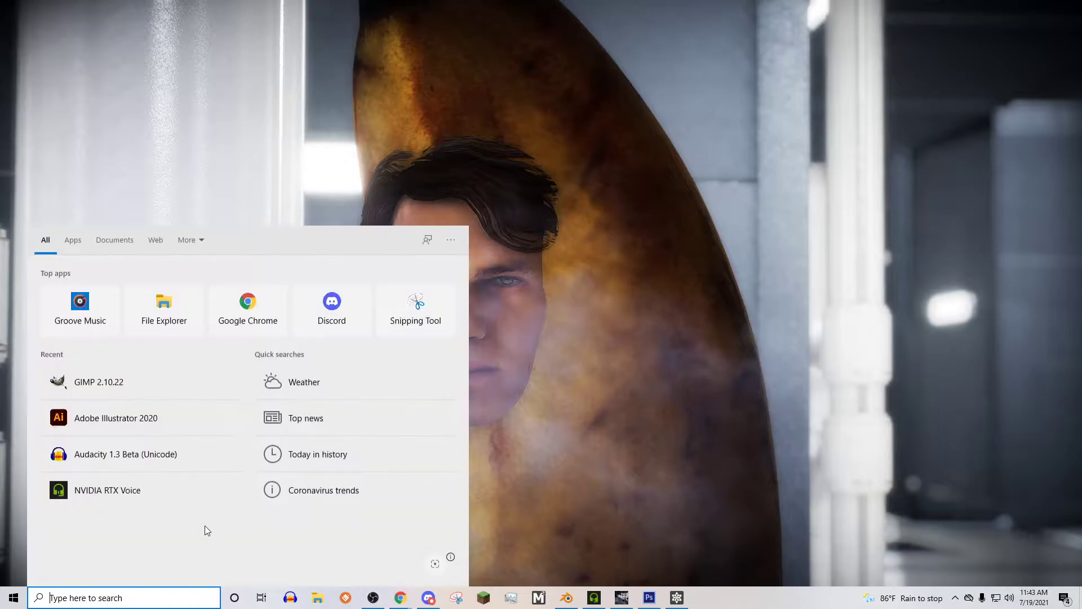
pyautogui.write('sub')
pyautogui.press('Return')
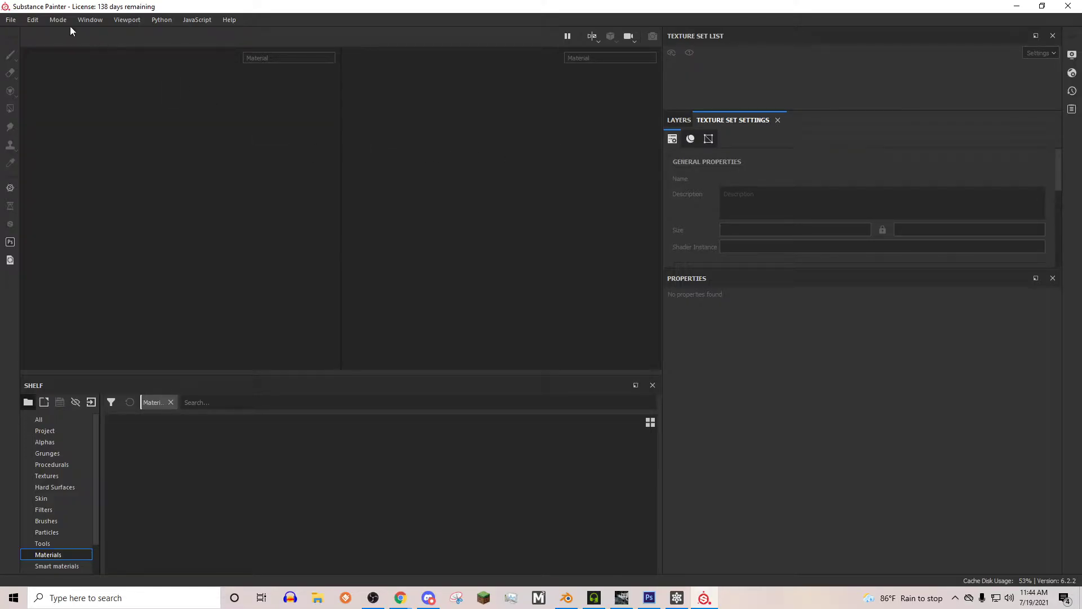
# Create a new project from Robaku subs.fbx in the Robaku Onslaught skin folder, with a document resolution of 2048.
pyautogui.click(11, 20)
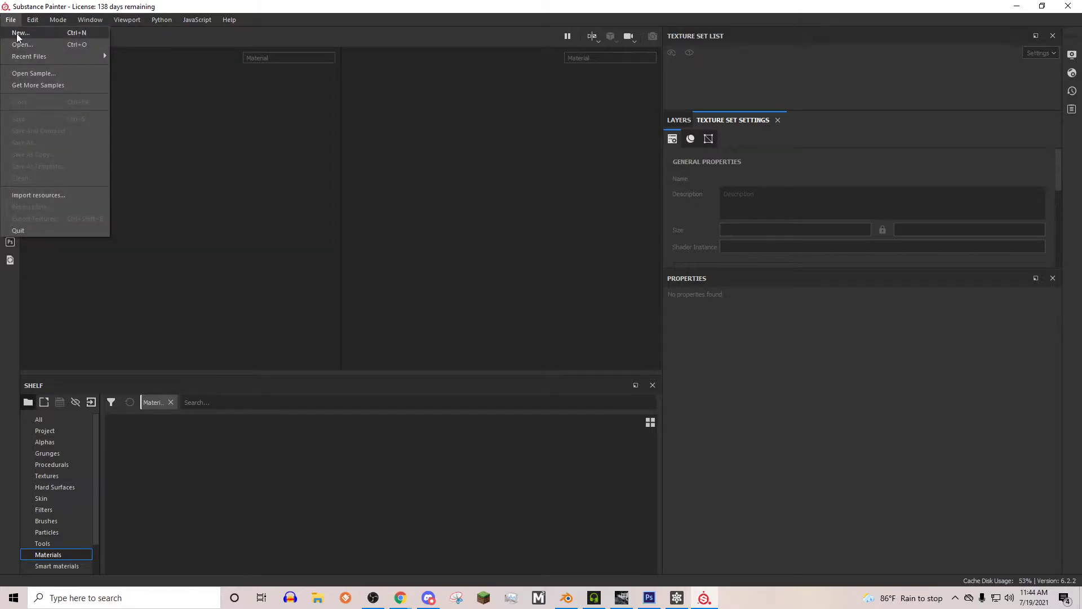
pyautogui.click(20, 33)
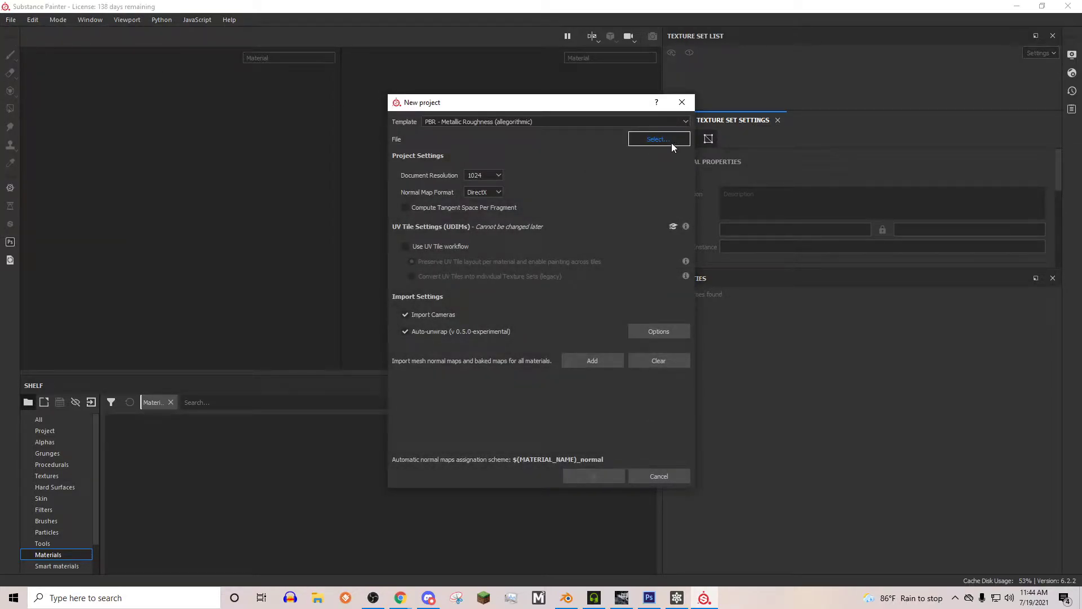
pyautogui.click(637, 144)
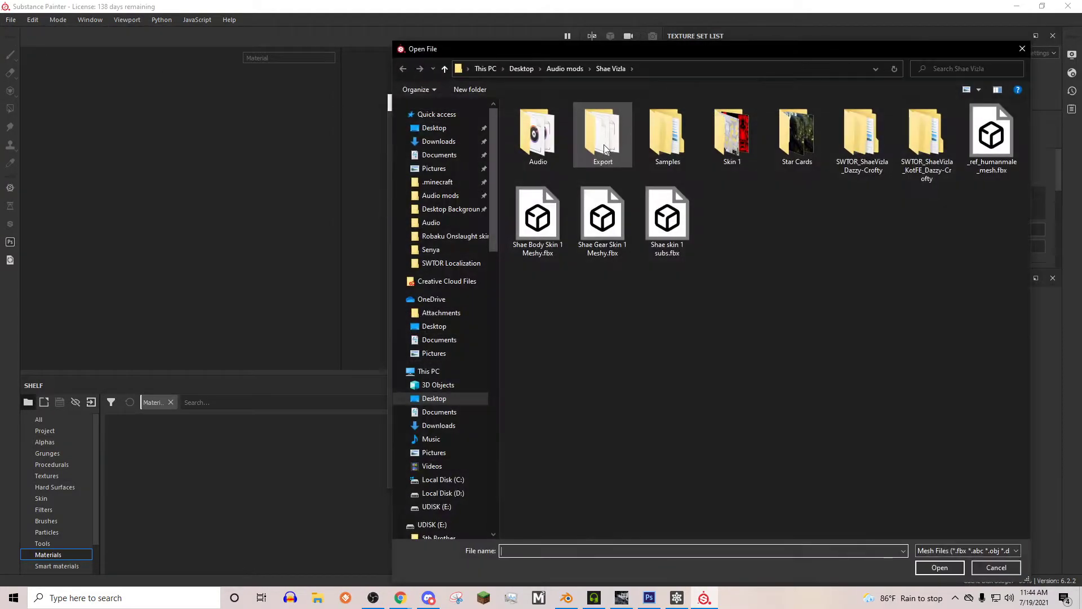
pyautogui.click(433, 240)
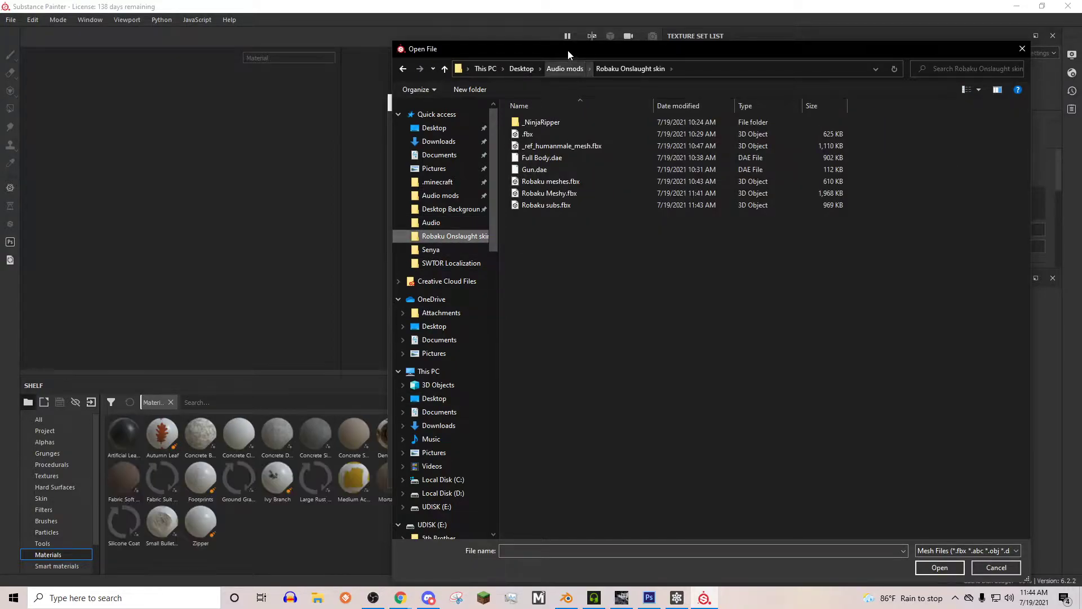
pyautogui.moveTo(567, 49); pyautogui.dragTo(417, 46)
pyautogui.doubleClick(395, 201)
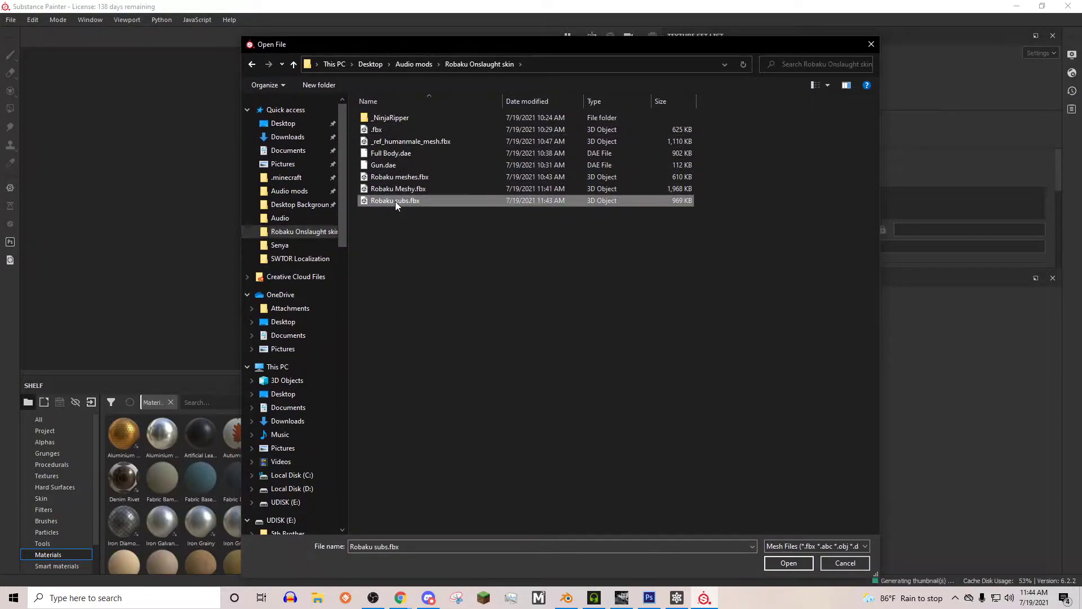
pyautogui.click(468, 175)
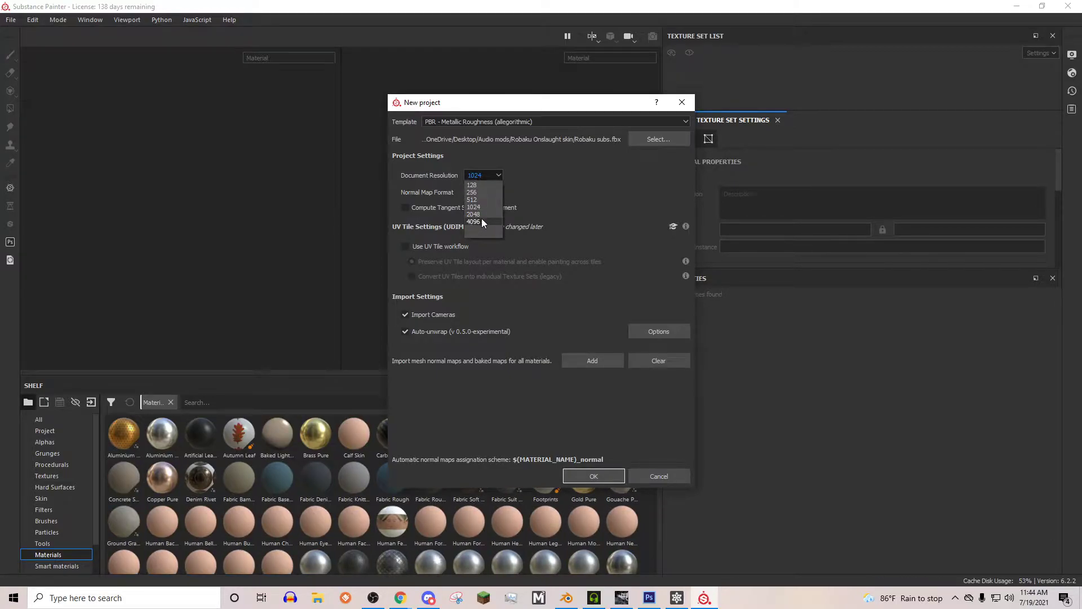
pyautogui.click(590, 473)
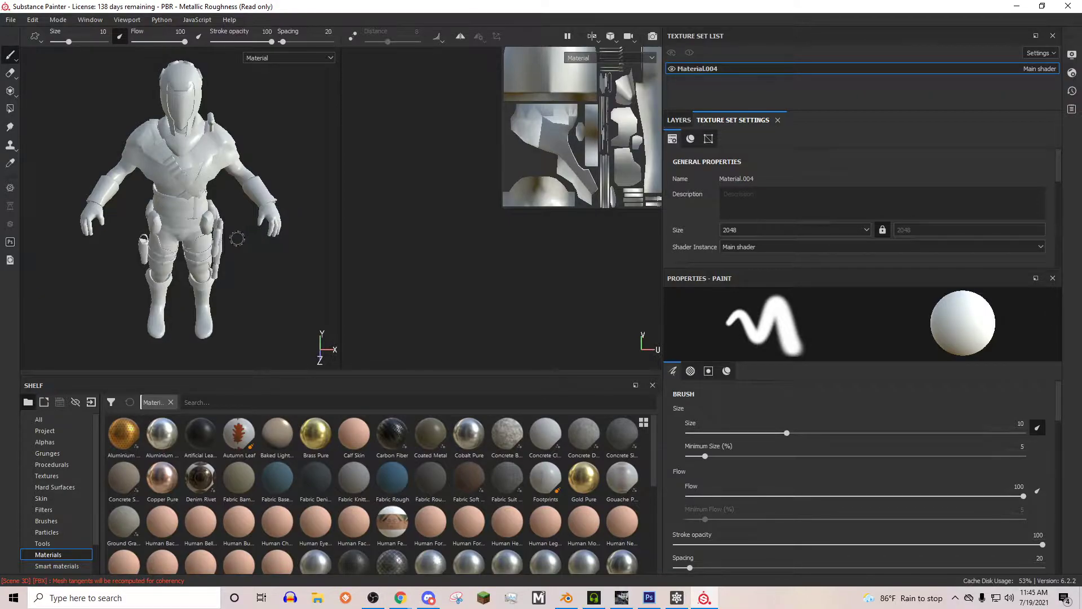
# Examine the imported character from several angles and frame its full UV layout in the 2D view.
pyautogui.press('alt')
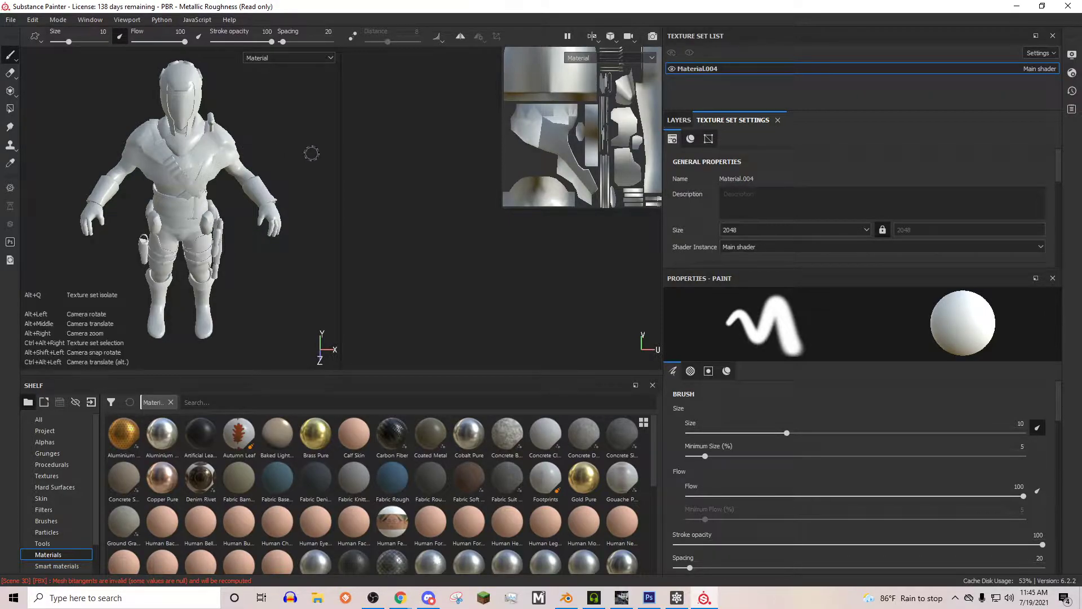
pyautogui.keyDown('alt'); pyautogui.moveTo(219, 118); pyautogui.dragTo(200, 172); pyautogui.keyUp('alt')
pyautogui.keyDown('alt'); pyautogui.moveTo(200, 172); pyautogui.dragTo(214, 157, button='middle'); pyautogui.keyUp('alt')
pyautogui.keyDown('alt'); pyautogui.moveTo(571, 122); pyautogui.dragTo(509, 221, button='middle'); pyautogui.keyUp('alt')
pyautogui.scroll(-3, 540, 210)
pyautogui.moveTo(587, 166)
pyautogui.keyDown('alt'); pyautogui.mouseDown(button='middle')
pyautogui.moveTo(491, 210)
pyautogui.moveTo(483, 218)
pyautogui.moveTo(506, 221)
pyautogui.moveTo(495, 235)
pyautogui.mouseUp(button='middle'); pyautogui.keyUp('alt')
pyautogui.scroll(-1, 483, 219)
pyautogui.scroll(2, 486, 216)
pyautogui.scroll(-1, 492, 236)
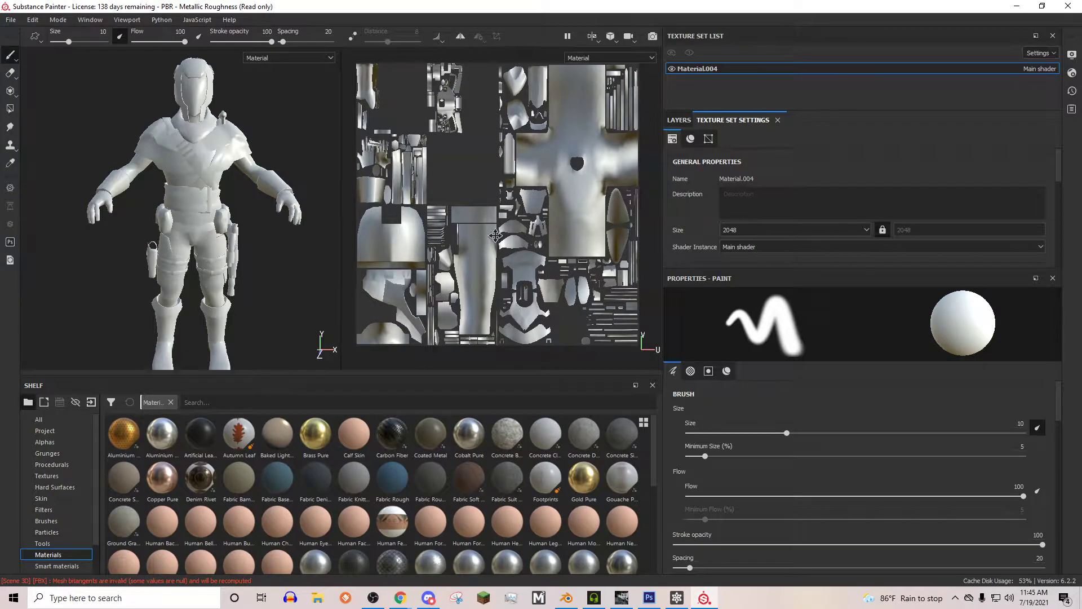
pyautogui.keyDown('alt'); pyautogui.moveTo(208, 209); pyautogui.dragTo(234, 205); pyautogui.keyUp('alt')
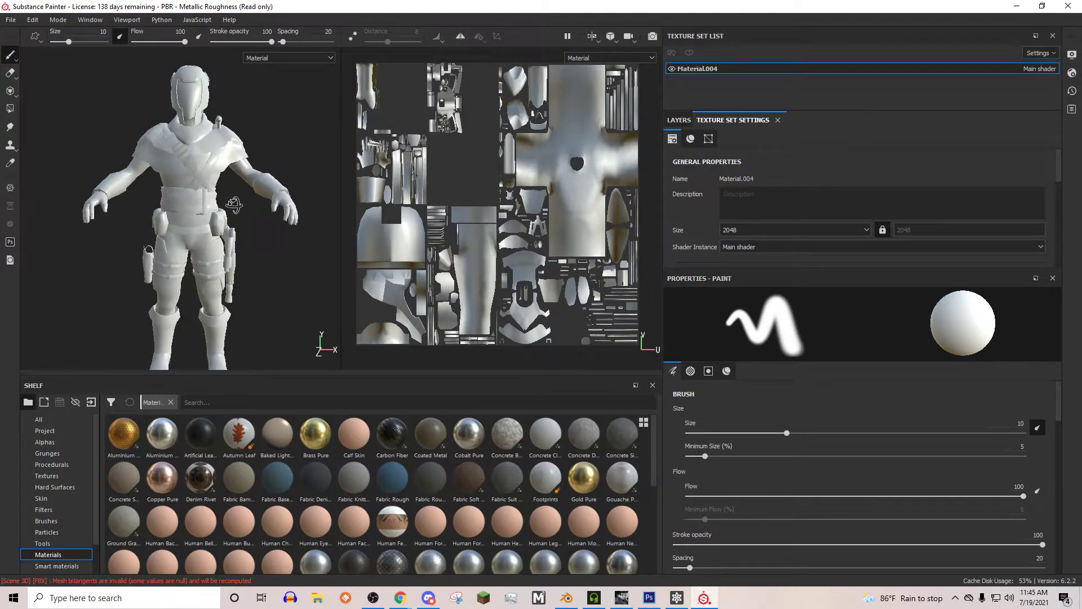
# Add body color.png and body normal.png to the list of resources for import.
pyautogui.click(11, 18)
pyautogui.click(39, 200)
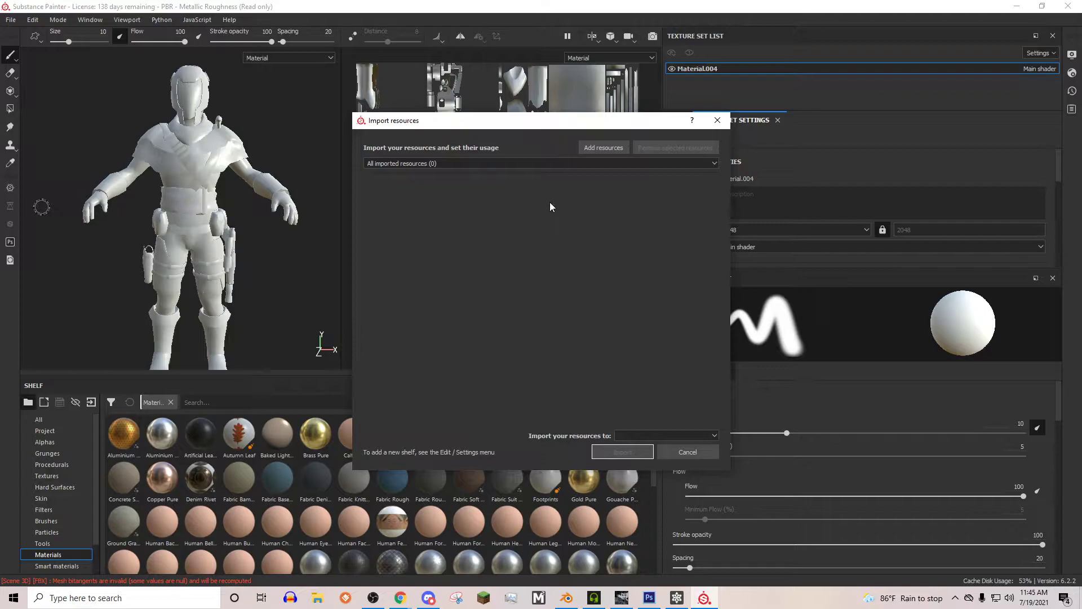
pyautogui.click(601, 148)
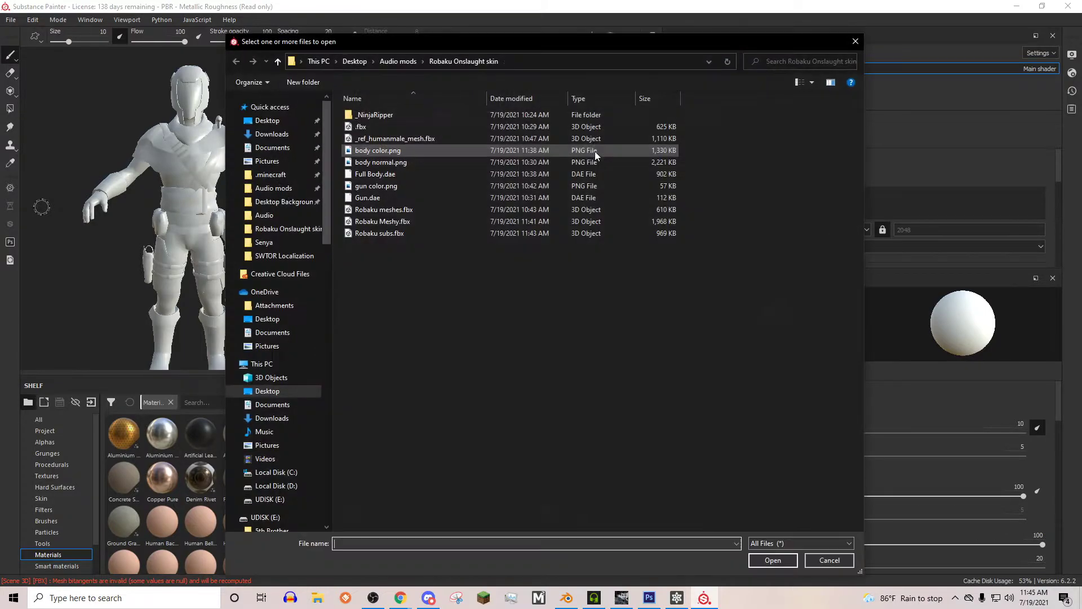
pyautogui.click(371, 151)
pyautogui.keyDown('ctrl'); pyautogui.click(386, 162); pyautogui.keyUp('ctrl')
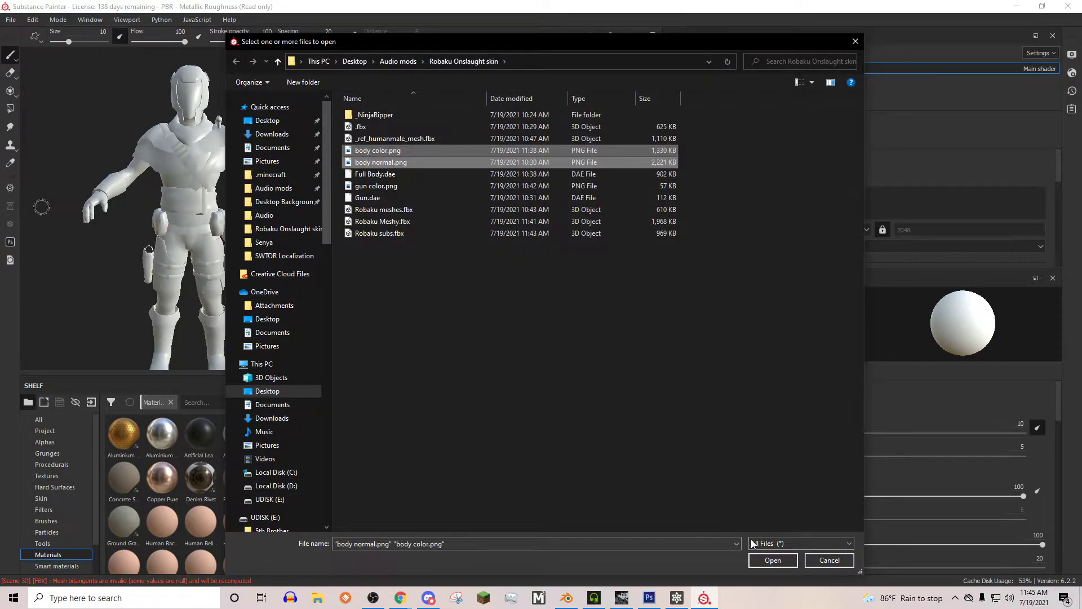
pyautogui.click(772, 560)
# Set the usage of both body images to texture, choose an import destination and import them.
pyautogui.click(672, 179)
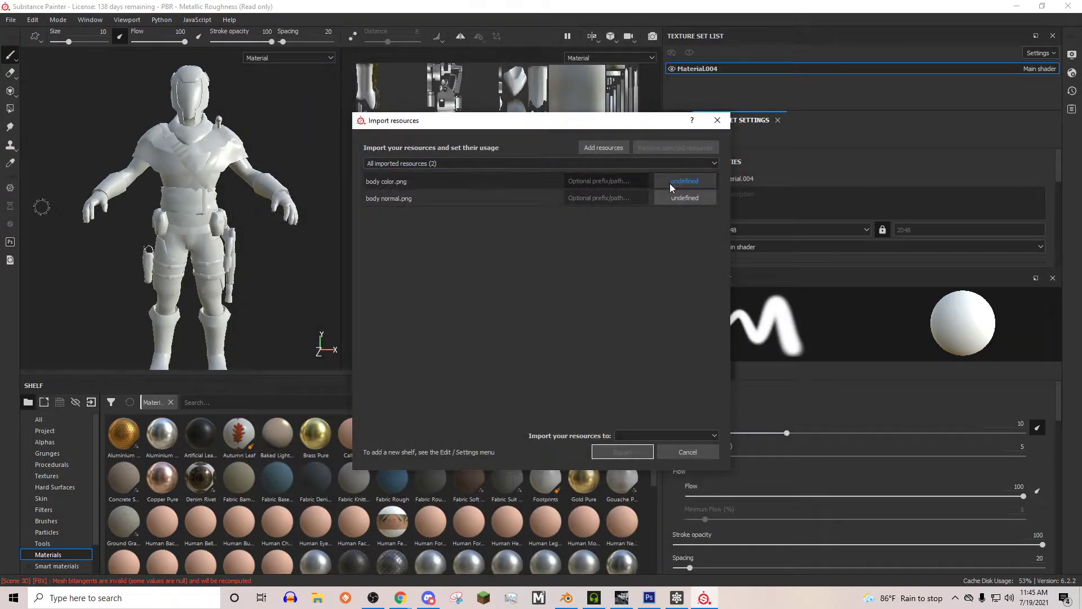
pyautogui.click(691, 225)
pyautogui.click(676, 195)
pyautogui.click(682, 237)
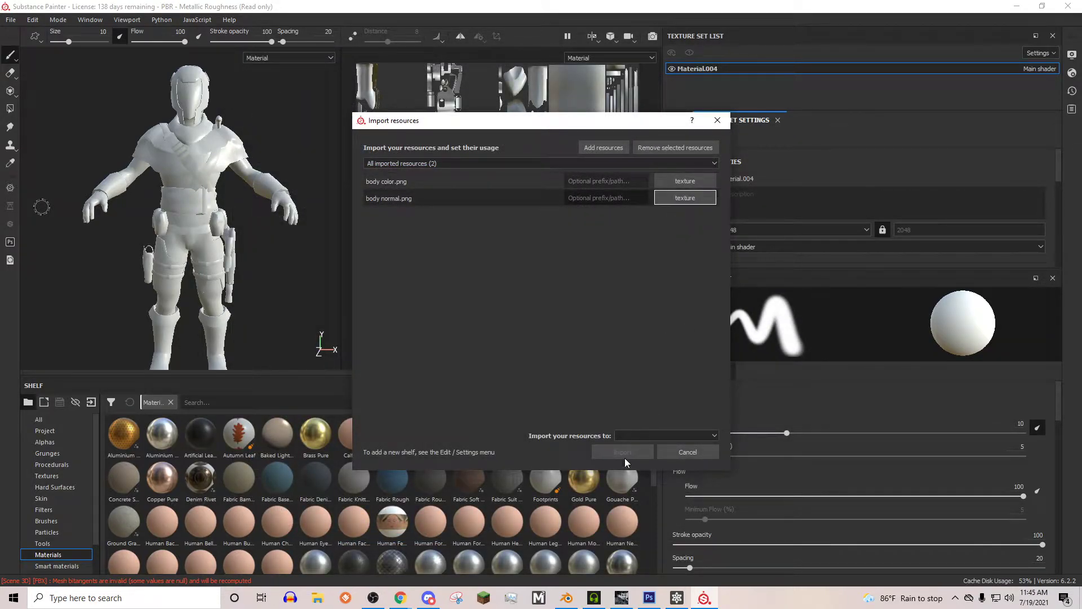
pyautogui.click(624, 435)
pyautogui.click(625, 447)
pyautogui.click(607, 452)
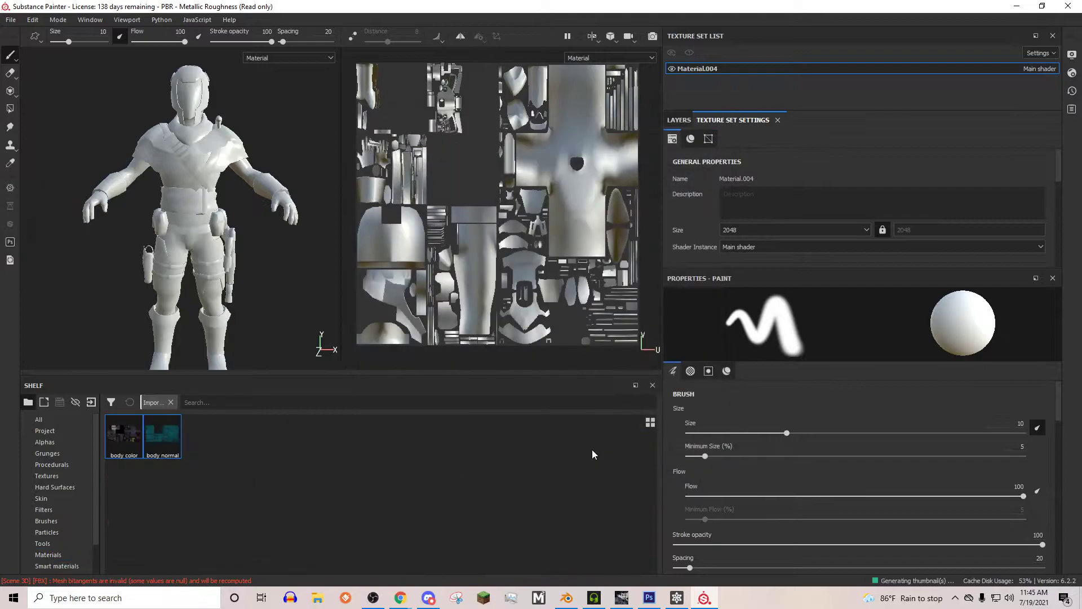
# Replace Layer 1 with a fill layer and assign the body color texture as its base color.
pyautogui.click(679, 120)
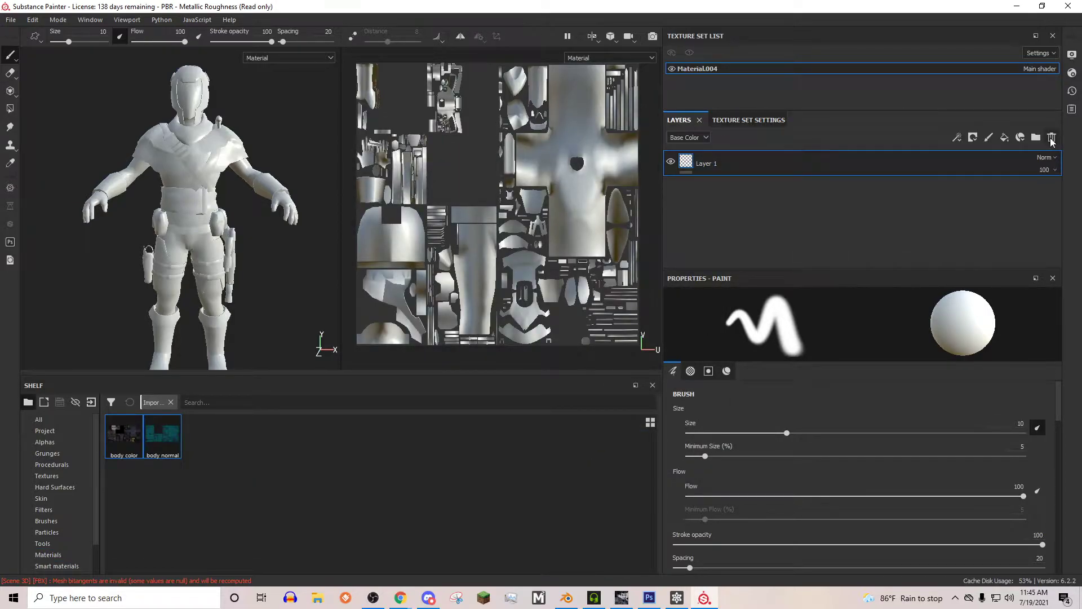
pyautogui.click(1051, 139)
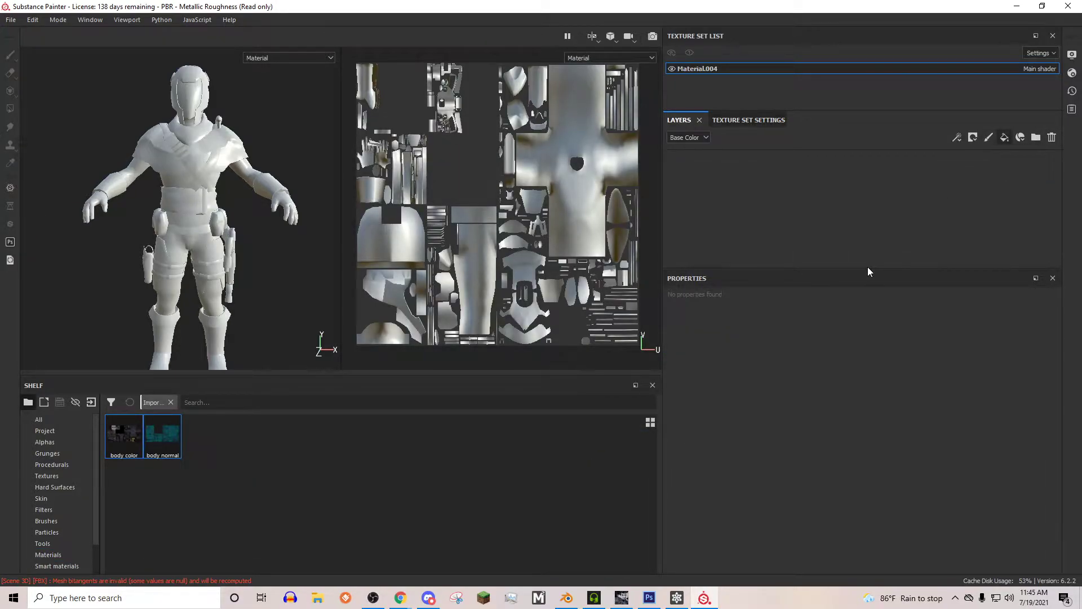
pyautogui.scroll(-2, 783, 479)
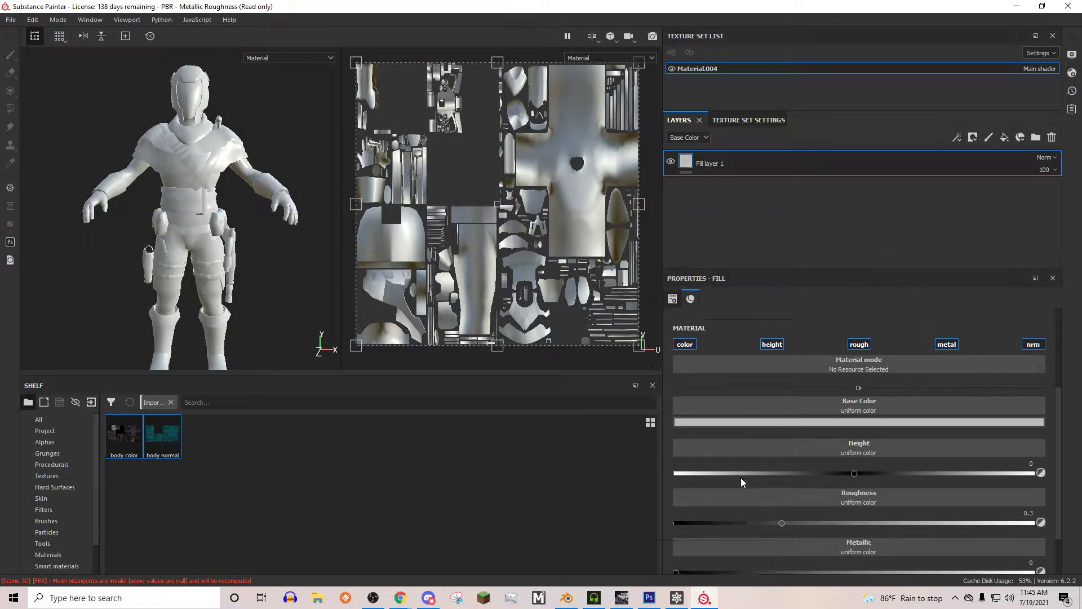
pyautogui.moveTo(124, 434); pyautogui.dragTo(526, 460)
pyautogui.moveTo(755, 404); pyautogui.dragTo(755, 404)
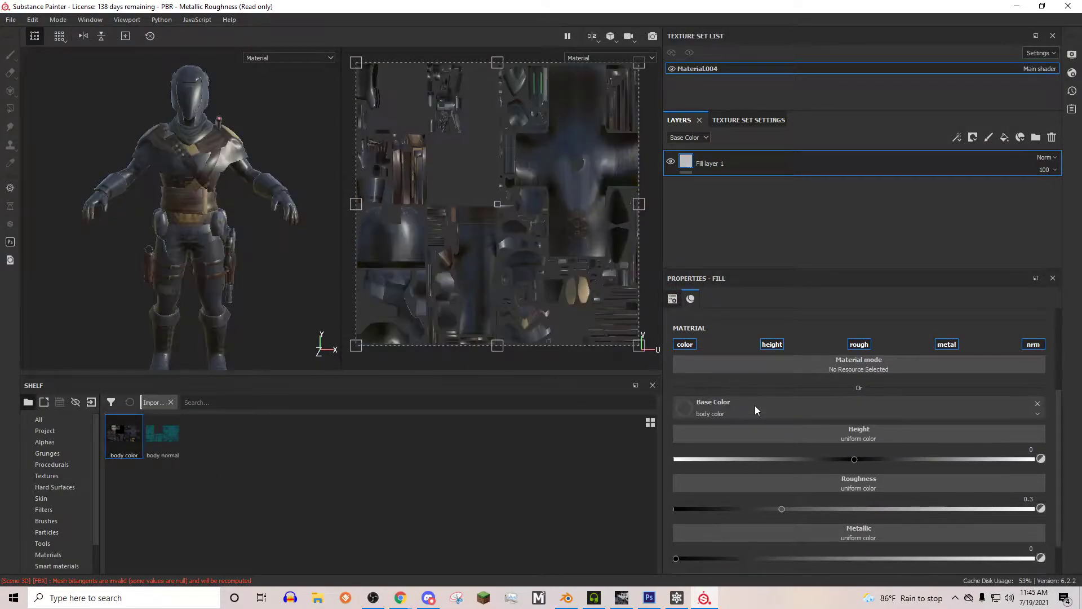
# Set the fill layer's roughness to 1.
pyautogui.keyDown('alt'); pyautogui.moveTo(192, 163); pyautogui.dragTo(267, 159); pyautogui.keyUp('alt')
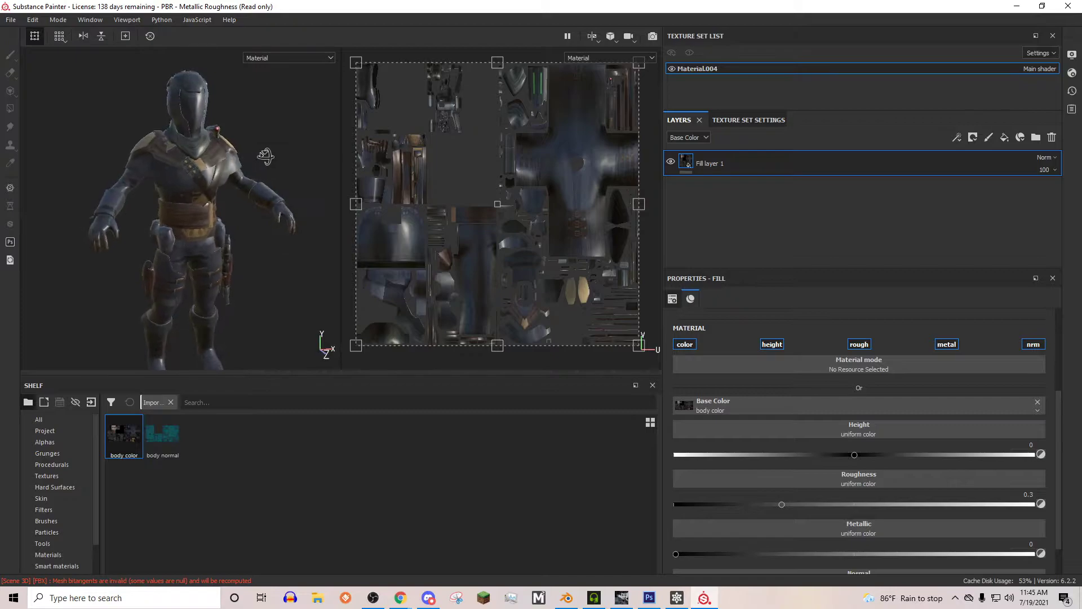
pyautogui.scroll(3, 276, 177)
pyautogui.moveTo(923, 505); pyautogui.dragTo(1012, 498)
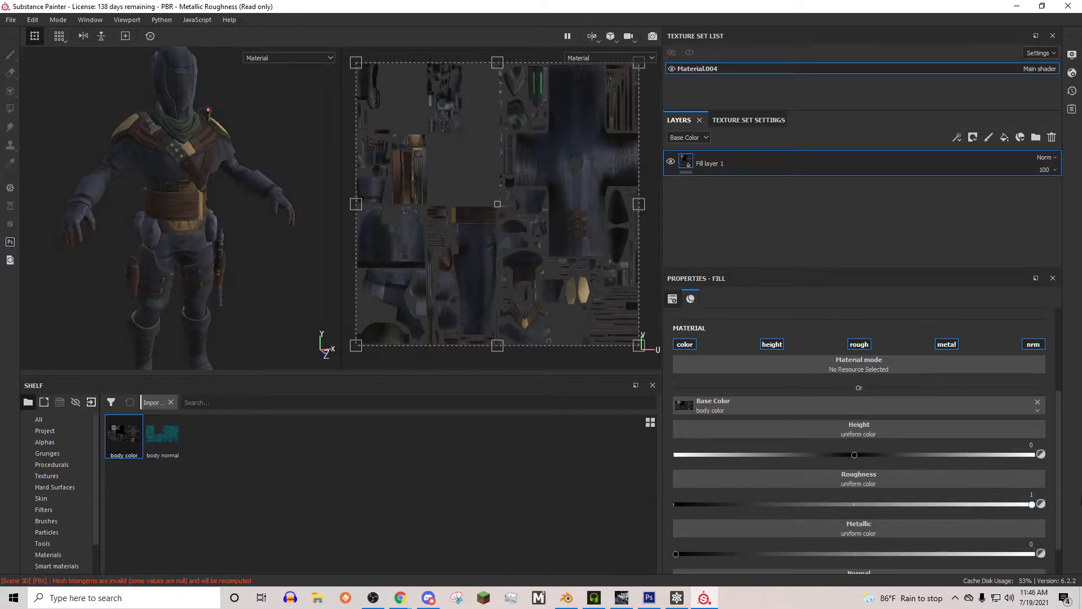
# Try the body normal texture as the fill layer's normal map, and clear it again.
pyautogui.moveTo(268, 191)
pyautogui.keyDown('alt'); pyautogui.mouseDown()
pyautogui.moveTo(259, 205)
pyautogui.moveTo(248, 194)
pyautogui.mouseUp(); pyautogui.keyUp('alt')
pyautogui.scroll(-1, 773, 448)
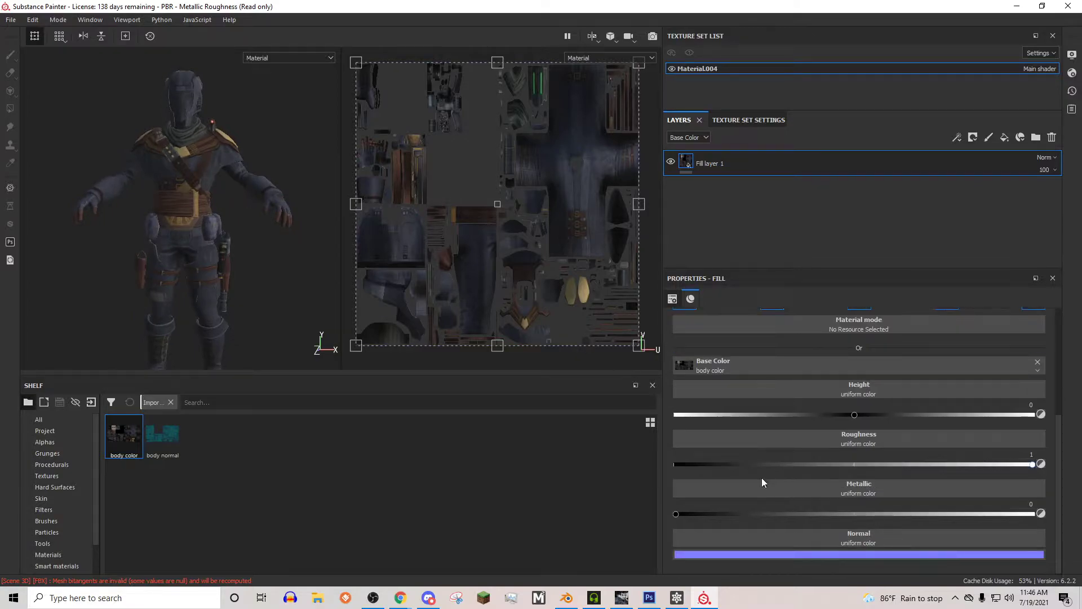
pyautogui.moveTo(162, 437); pyautogui.dragTo(715, 542)
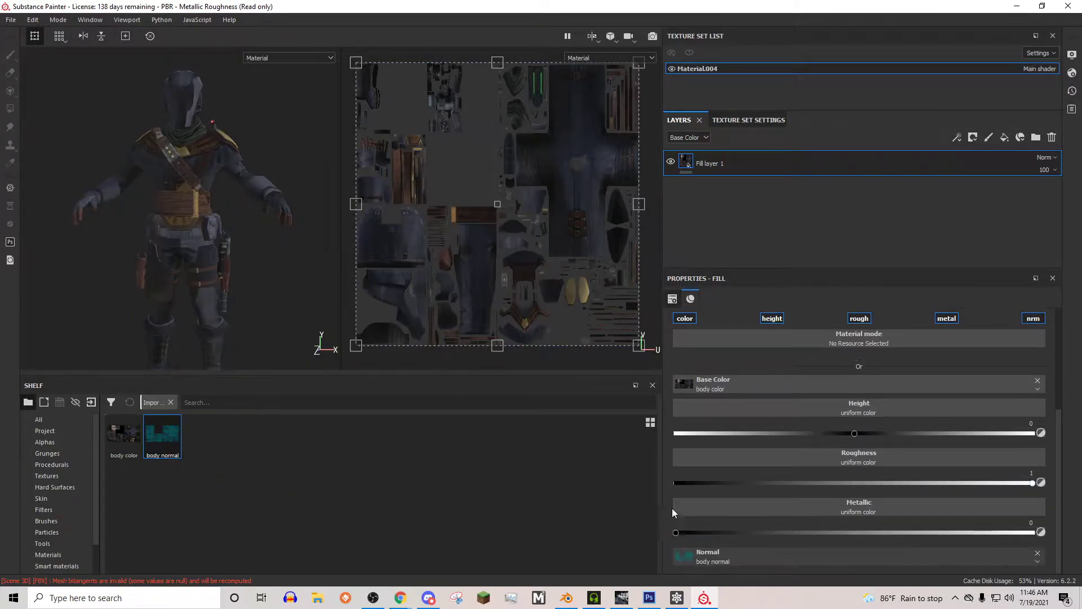
pyautogui.keyDown('alt'); pyautogui.moveTo(254, 192); pyautogui.dragTo(289, 215); pyautogui.keyUp('alt')
pyautogui.click(1037, 552)
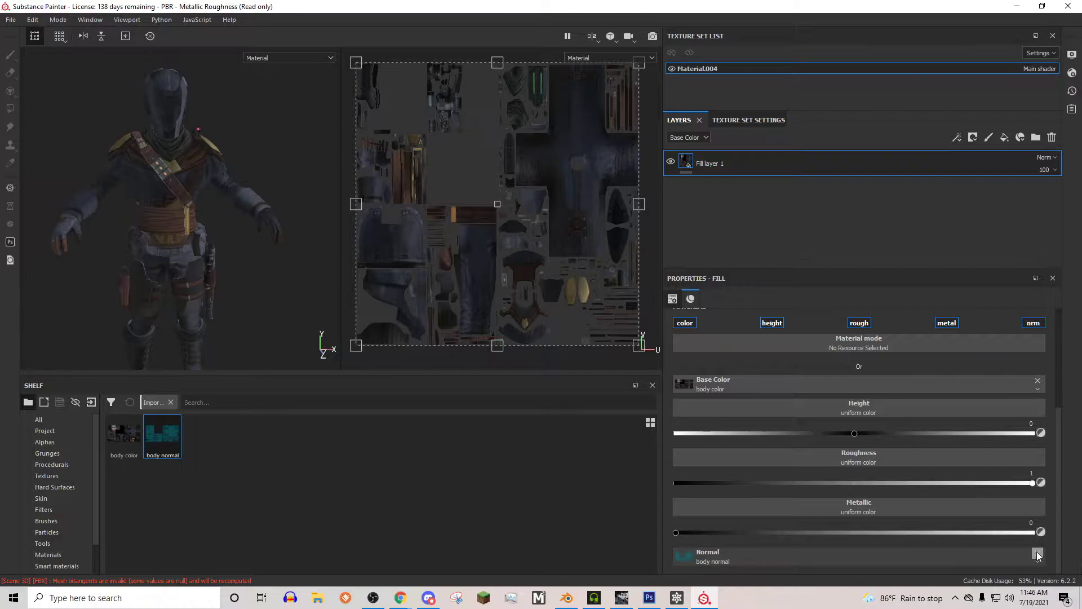
# Add a second fill layer with the color, roughness, metallic and normal channels turned off, keeping only height.
pyautogui.click(1004, 138)
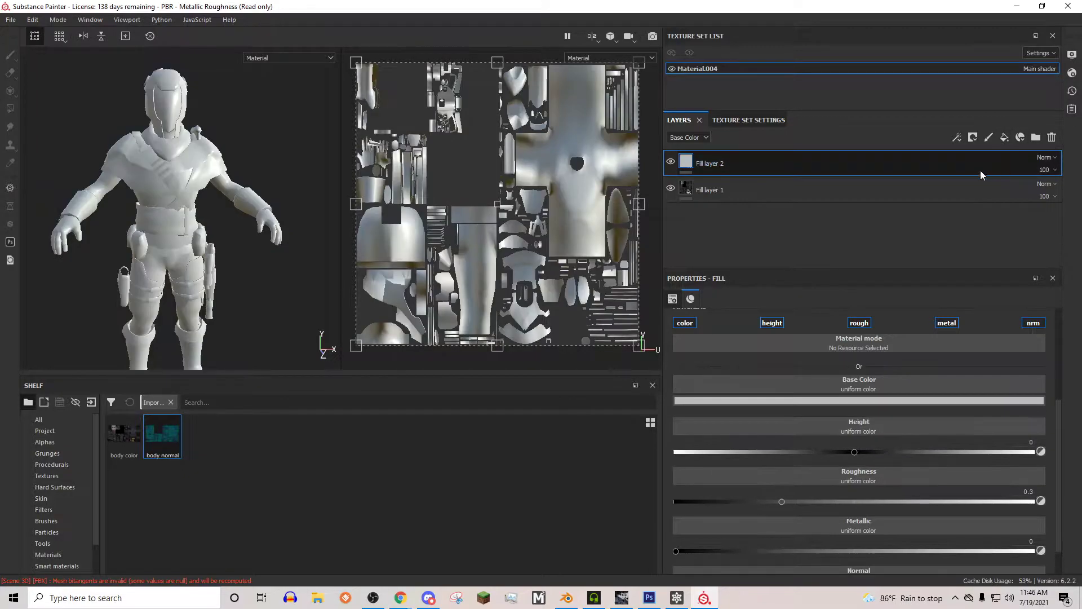
pyautogui.click(859, 323)
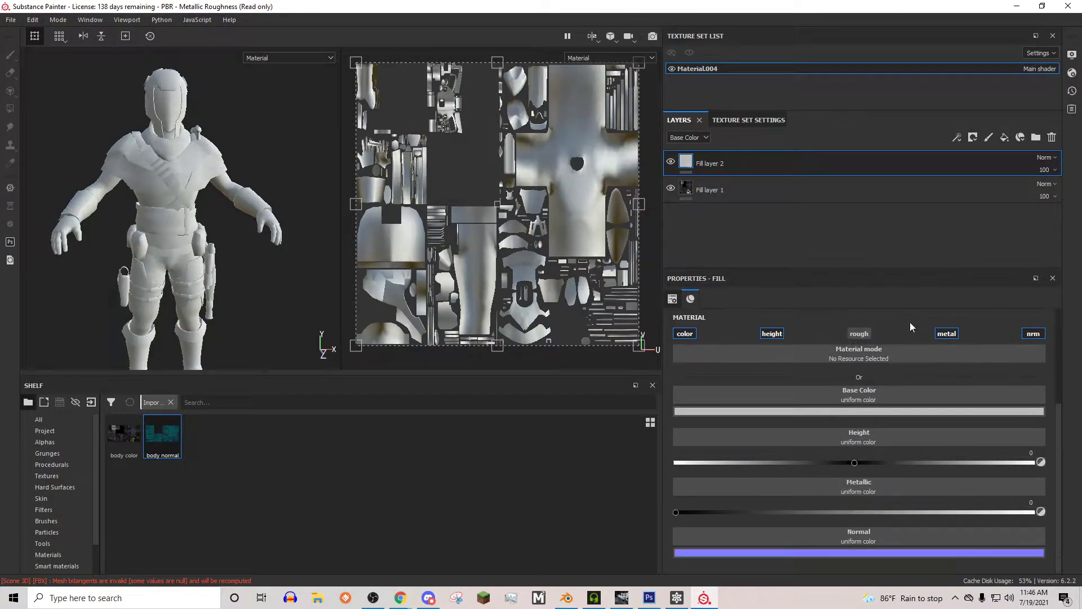
pyautogui.click(955, 334)
pyautogui.click(1034, 333)
pyautogui.click(684, 333)
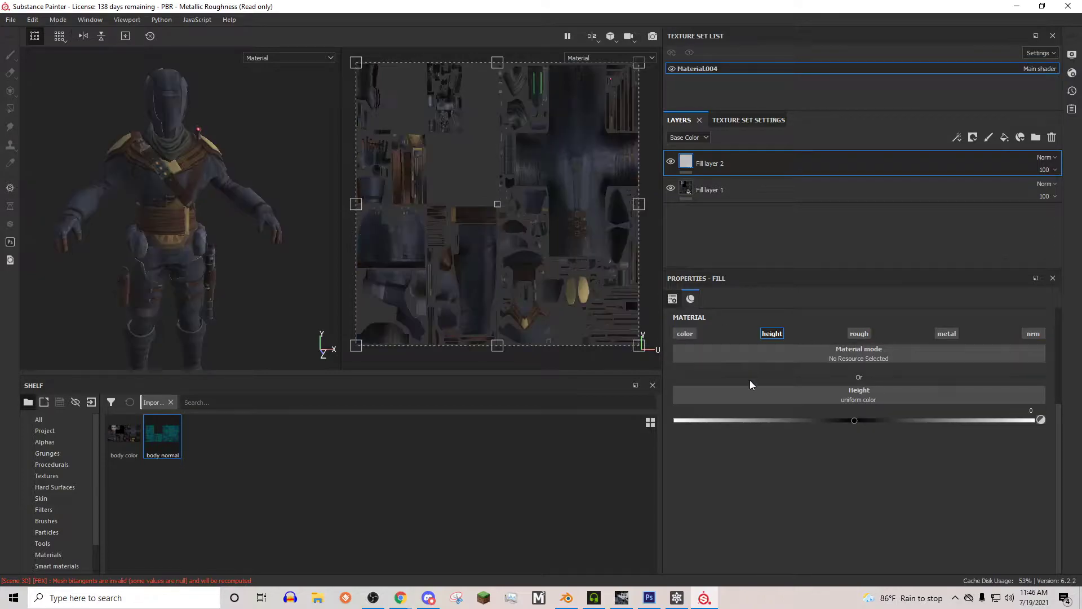
# Assign the body normal texture as the height of Fill layer 2 and check the relief on the upper body.
pyautogui.rightClick(686, 160)
pyautogui.moveTo(169, 442); pyautogui.dragTo(768, 403)
pyautogui.keyDown('alt'); pyautogui.moveTo(186, 152); pyautogui.dragTo(257, 124); pyautogui.keyUp('alt')
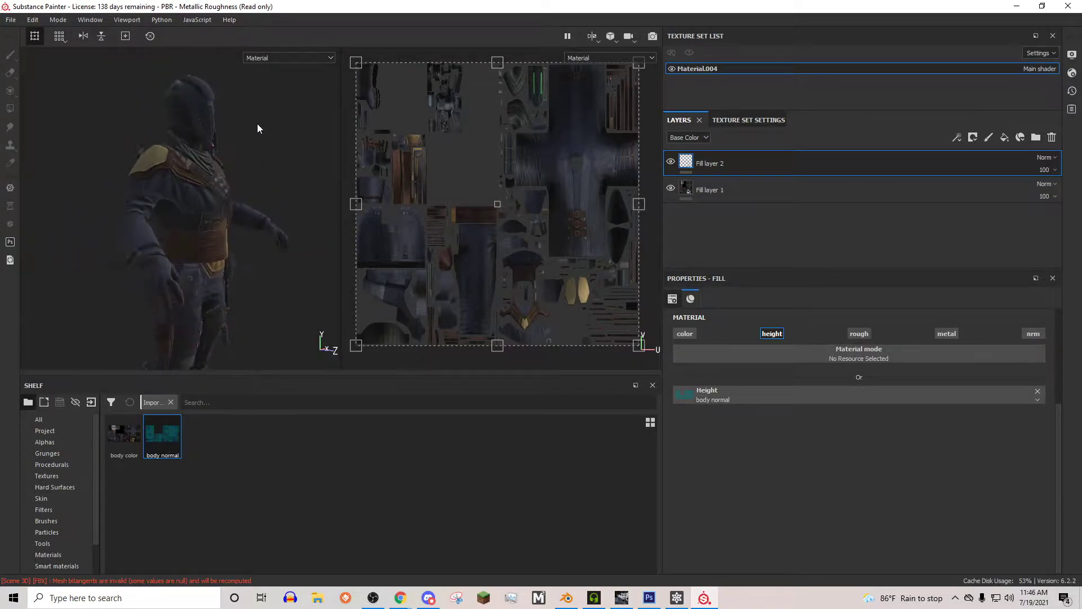
pyautogui.scroll(5, 232, 127)
pyautogui.keyDown('alt'); pyautogui.moveTo(229, 130); pyautogui.dragTo(207, 242, button='middle'); pyautogui.keyUp('alt')
pyautogui.keyDown('alt'); pyautogui.moveTo(207, 242); pyautogui.dragTo(175, 238); pyautogui.keyUp('alt')
pyautogui.scroll(-8, 174, 239)
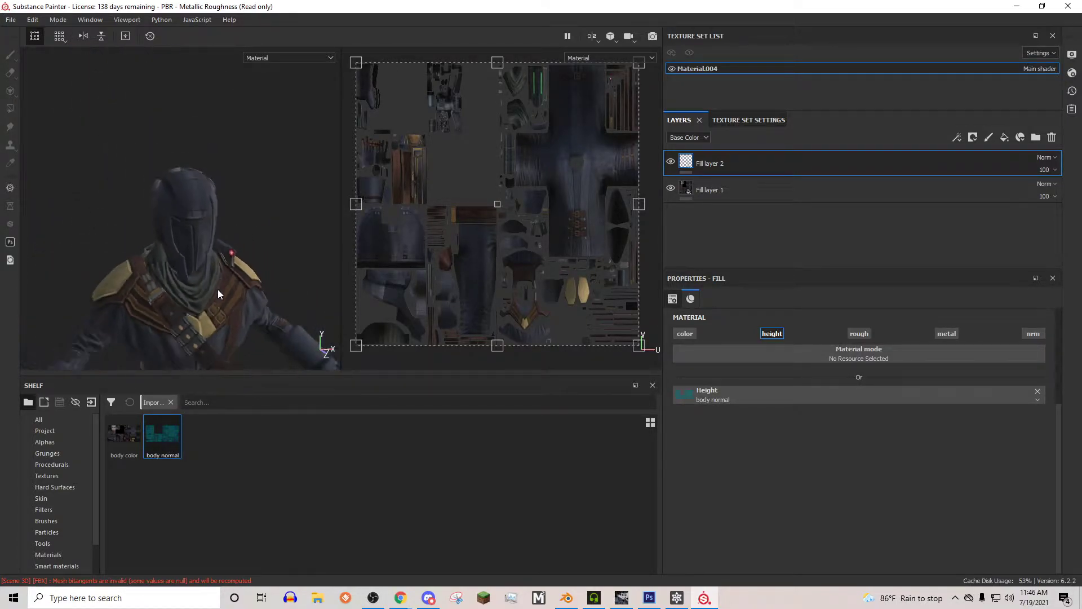
# Add a mask to Fill layer 2 and set the brush's stroke opacity to 50.
pyautogui.rightClick(686, 159)
pyautogui.click(708, 181)
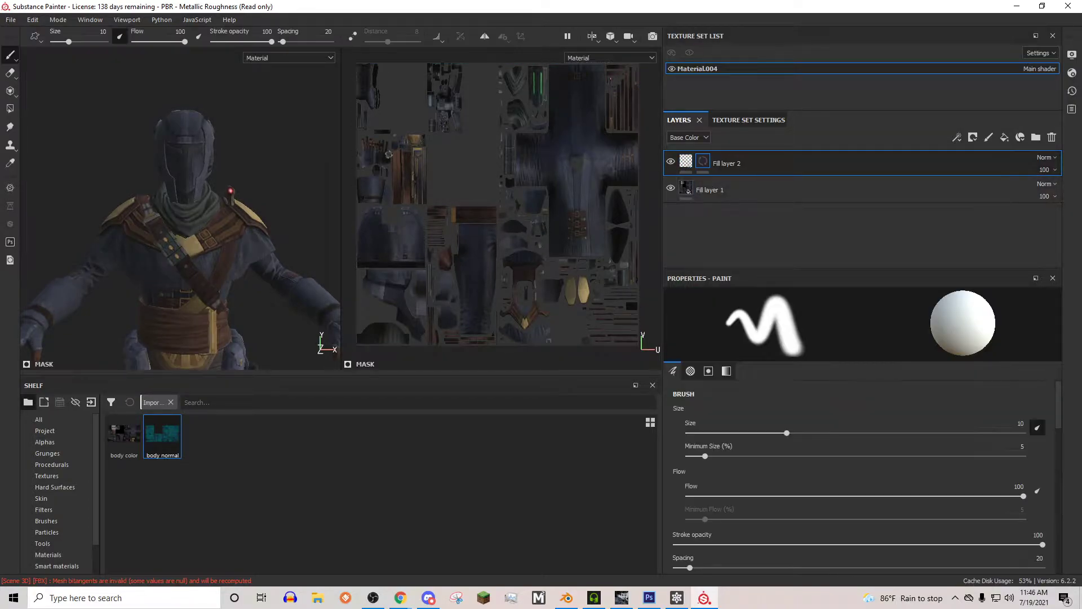
pyautogui.write('50')
pyautogui.scroll(-1, 259, 205)
pyautogui.keyDown('alt'); pyautogui.moveTo(259, 206); pyautogui.dragTo(261, 163, button='middle'); pyautogui.keyUp('alt')
pyautogui.keyDown('alt'); pyautogui.moveTo(553, 178); pyautogui.dragTo(533, 213, button='middle'); pyautogui.keyUp('alt')
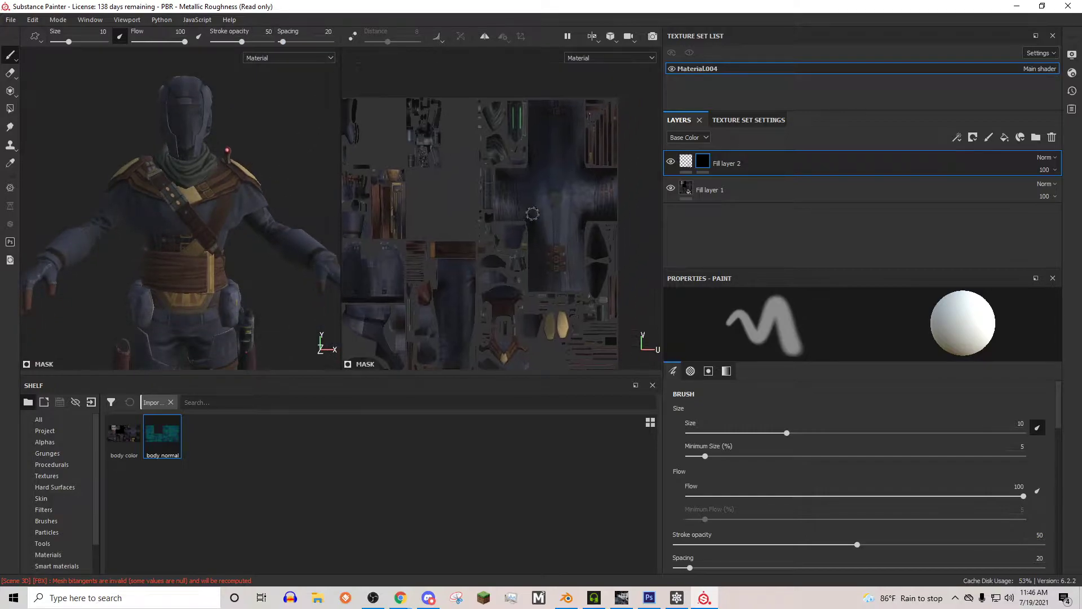
# Set the brush size to 54.3 and paint the mask of Fill layer 2 across the UV layout.
pyautogui.scroll(-2, 532, 214)
pyautogui.click(93, 41)
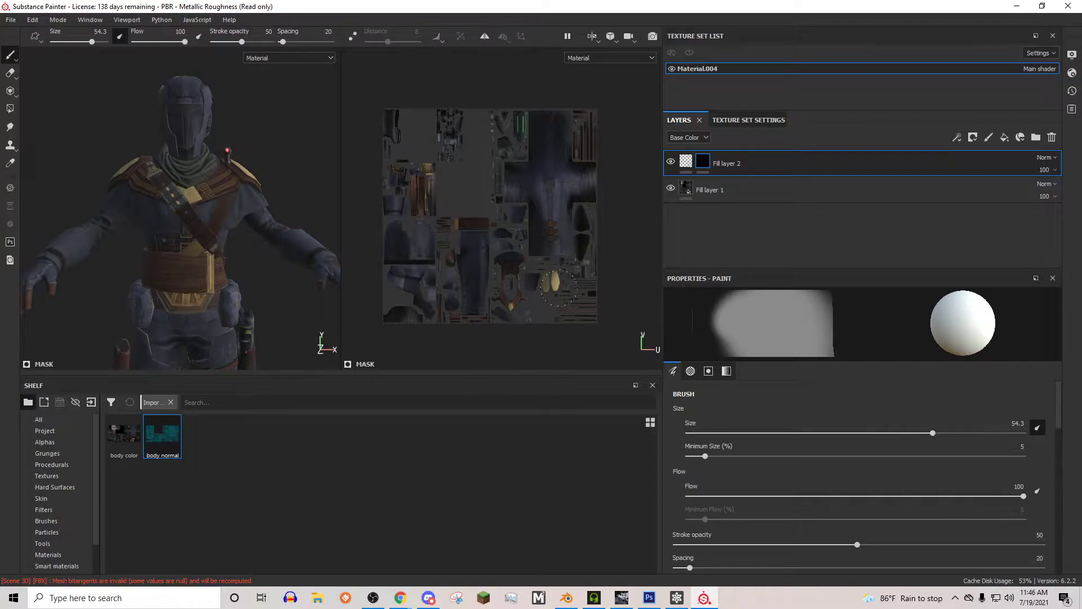
pyautogui.keyDown('alt'); pyautogui.moveTo(264, 265); pyautogui.dragTo(270, 188, button='middle'); pyautogui.keyUp('alt')
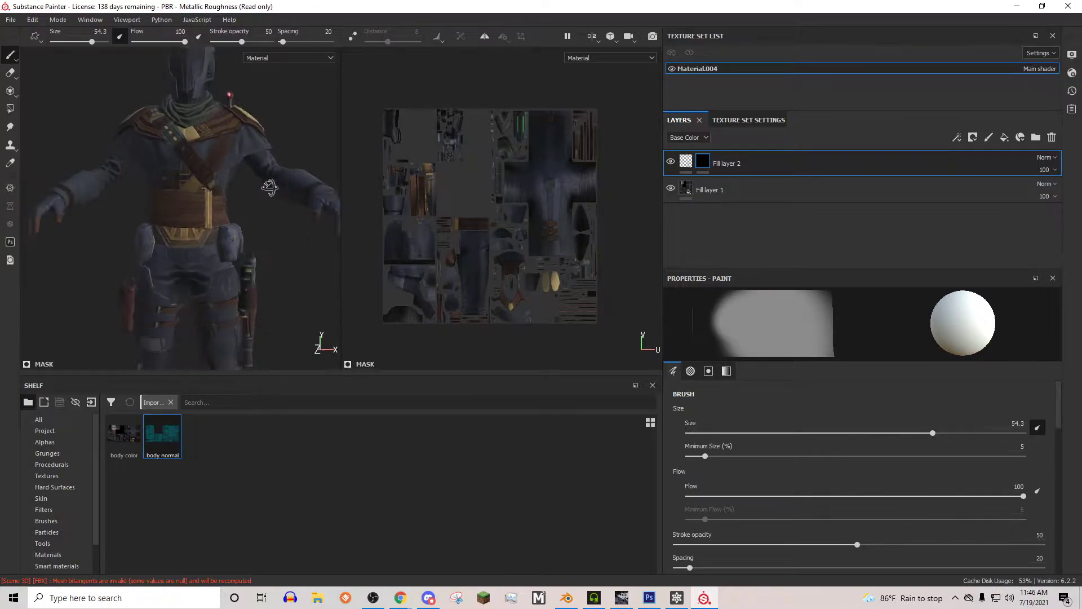
# Examine the height relief on the torso, legs and hood from several angles.
pyautogui.keyDown('alt'); pyautogui.moveTo(270, 188); pyautogui.dragTo(226, 181); pyautogui.keyUp('alt')
pyautogui.scroll(-3, 208, 197)
pyautogui.keyDown('alt'); pyautogui.moveTo(205, 205); pyautogui.dragTo(213, 156, button='middle'); pyautogui.keyUp('alt')
pyautogui.keyDown('alt'); pyautogui.moveTo(214, 156); pyautogui.dragTo(254, 164); pyautogui.keyUp('alt')
pyautogui.keyDown('alt'); pyautogui.moveTo(254, 163); pyautogui.dragTo(239, 251, button='middle'); pyautogui.keyUp('alt')
pyautogui.keyDown('alt'); pyautogui.moveTo(240, 251); pyautogui.dragTo(205, 228); pyautogui.keyUp('alt')
pyautogui.scroll(5, 226, 197)
pyautogui.keyDown('alt'); pyautogui.moveTo(225, 135); pyautogui.dragTo(249, 246, button='middle'); pyautogui.keyUp('alt')
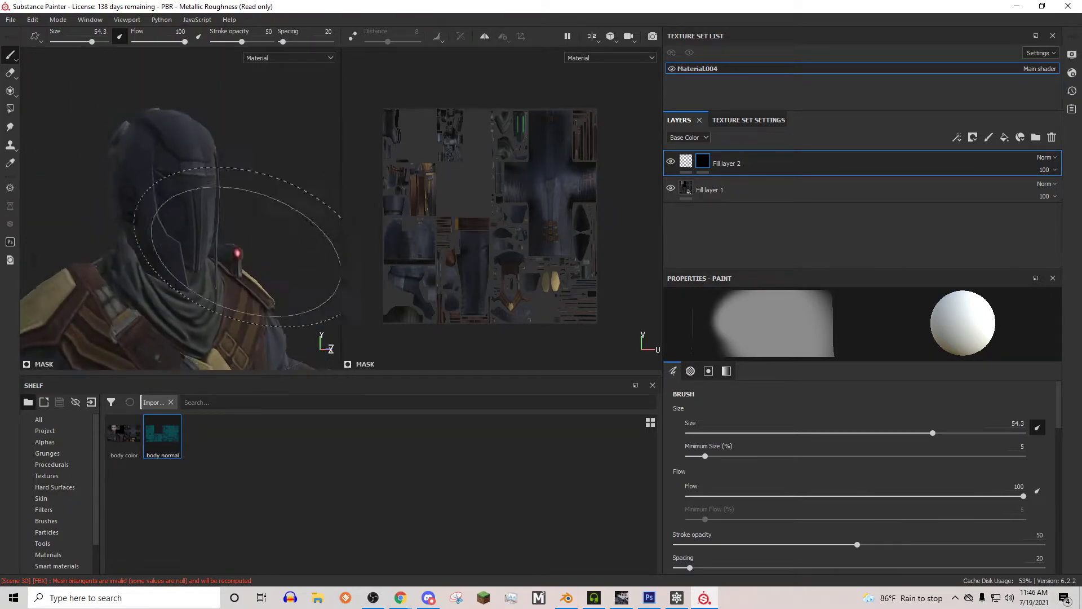
pyautogui.keyDown('alt'); pyautogui.moveTo(248, 247); pyautogui.dragTo(211, 253); pyautogui.keyUp('alt')
# Compare the model with Fill layer 2 and Fill layer 1 hidden in turn, and show both layers again.
pyautogui.click(673, 161)
pyautogui.click(673, 161)
pyautogui.click(672, 161)
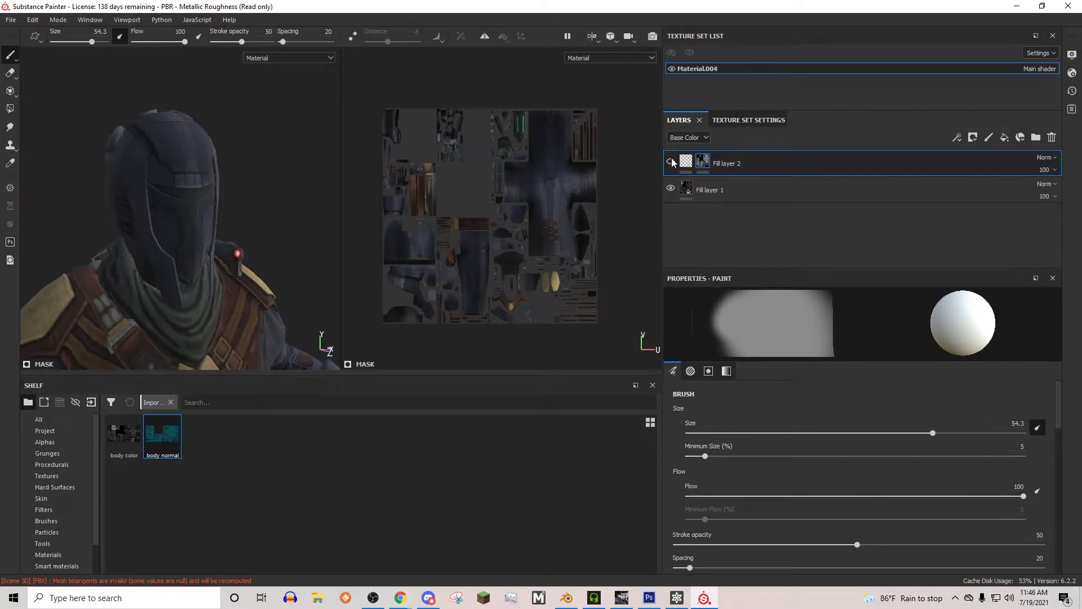
pyautogui.click(672, 161)
pyautogui.click(670, 188)
pyautogui.keyDown('alt'); pyautogui.moveTo(239, 319); pyautogui.dragTo(242, 220, button='middle'); pyautogui.keyUp('alt')
pyautogui.scroll(-6, 243, 220)
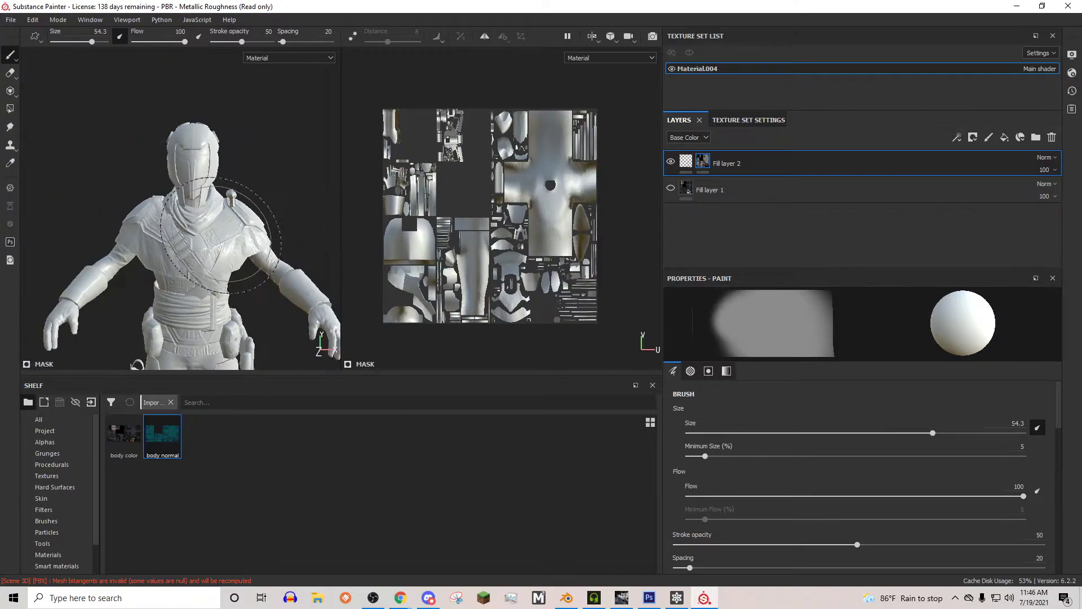
pyautogui.keyDown('alt'); pyautogui.moveTo(254, 242); pyautogui.dragTo(217, 234); pyautogui.keyUp('alt')
pyautogui.click(670, 189)
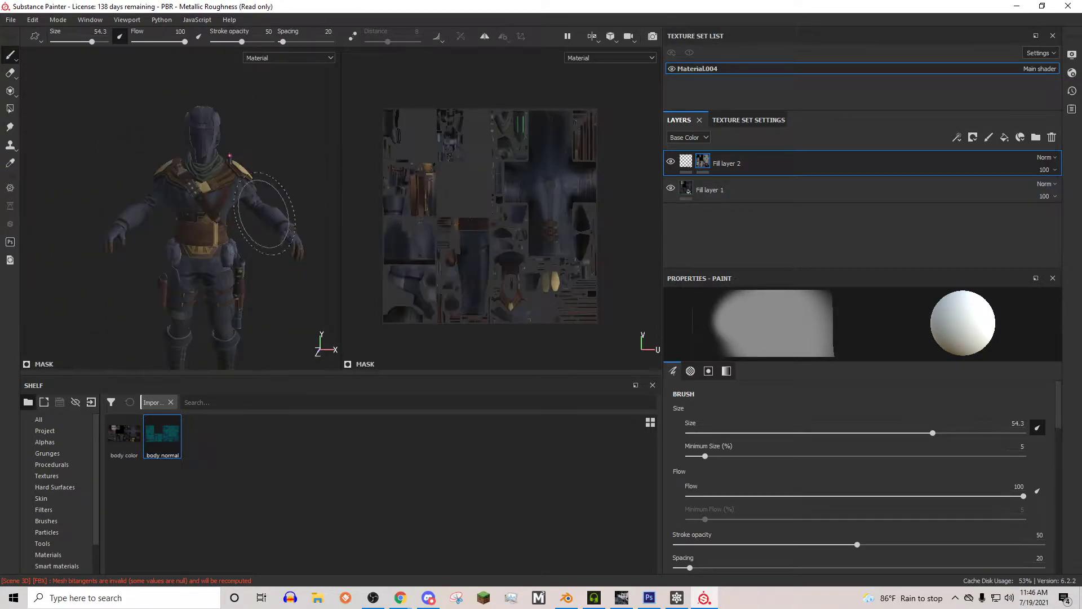
# Add a paint layer above Fill layer 2 and check the character up close.
pyautogui.click(989, 137)
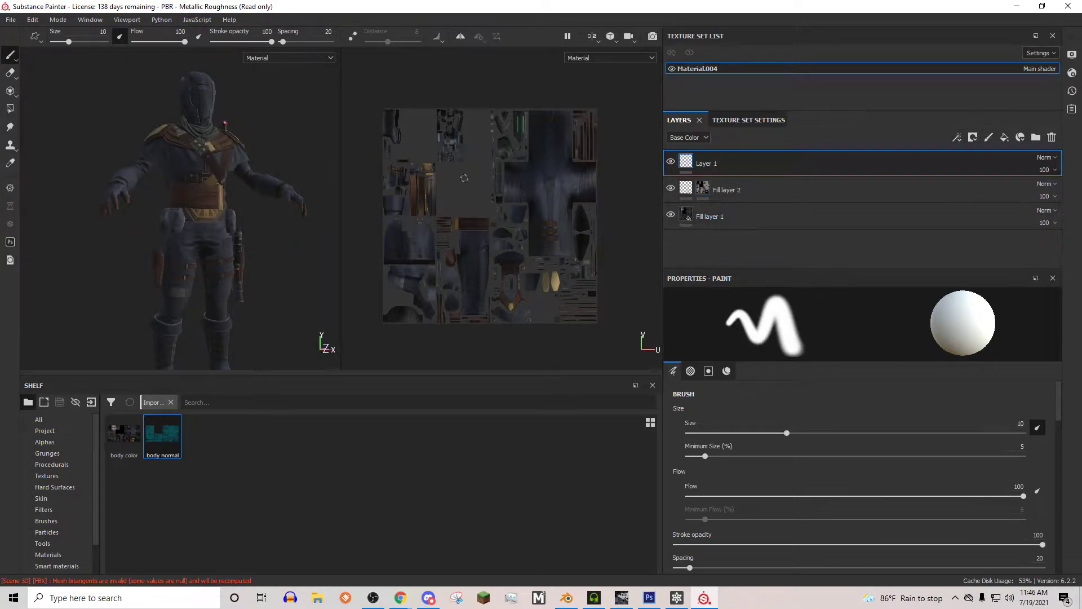
pyautogui.keyDown('alt'); pyautogui.moveTo(164, 197); pyautogui.dragTo(313, 194); pyautogui.keyUp('alt')
pyautogui.moveTo(206, 234)
pyautogui.keyDown('alt'); pyautogui.mouseDown()
pyautogui.moveTo(218, 226)
pyautogui.moveTo(198, 218)
pyautogui.mouseUp(); pyautogui.keyUp('alt')
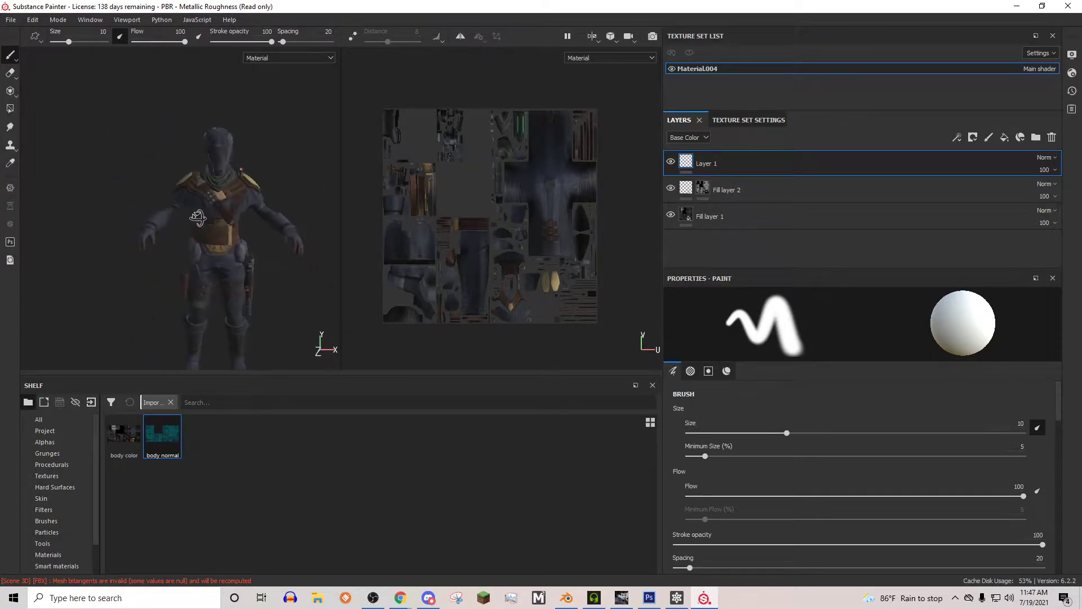
pyautogui.scroll(5, 198, 218)
pyautogui.keyDown('alt'); pyautogui.moveTo(136, 117); pyautogui.dragTo(95, 190, button='middle'); pyautogui.keyUp('alt')
pyautogui.keyDown('alt'); pyautogui.moveTo(235, 206); pyautogui.dragTo(164, 198); pyautogui.keyUp('alt')
pyautogui.keyDown('alt'); pyautogui.moveTo(219, 286); pyautogui.dragTo(222, 254, button='middle'); pyautogui.keyUp('alt')
pyautogui.scroll(6, 458, 278)
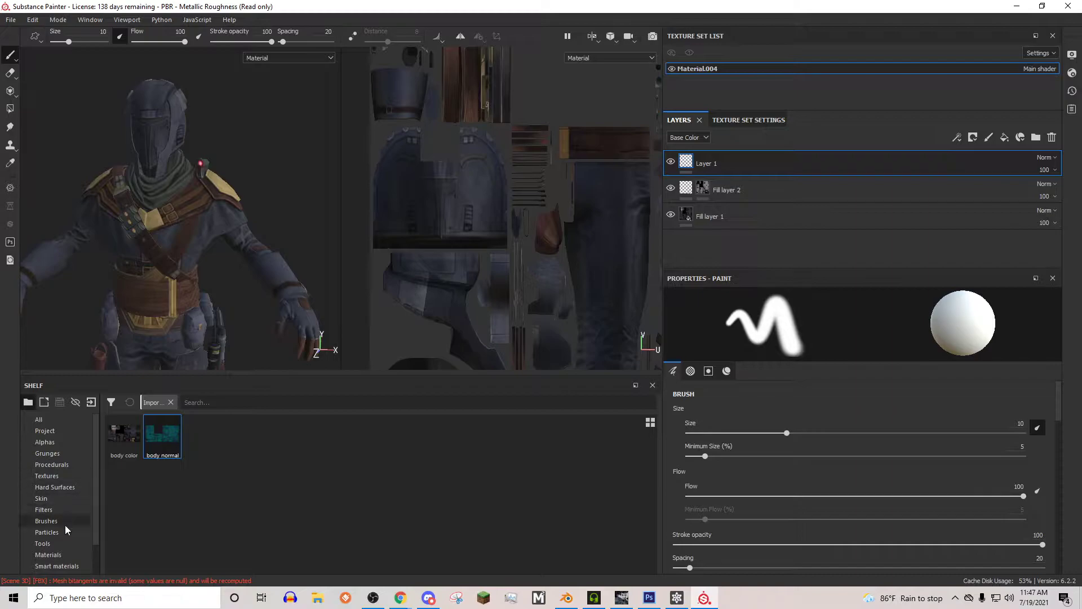
# Give the brush UV alignment and the Fabric Suit Vintage material with only the roughness and metallic channels active.
pyautogui.click(56, 555)
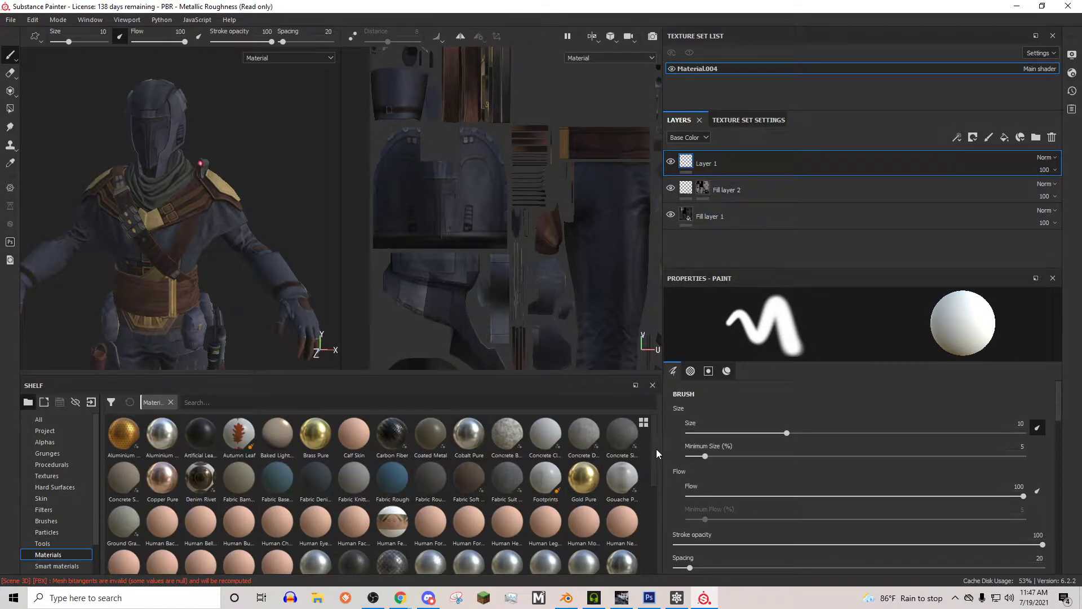
pyautogui.scroll(-5, 732, 463)
pyautogui.click(736, 459)
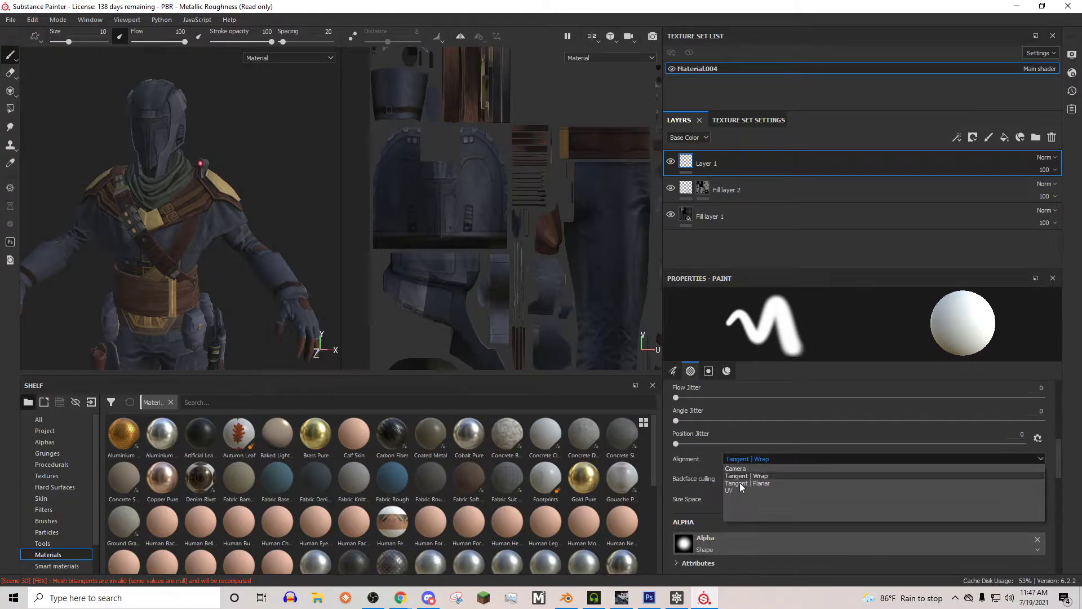
pyautogui.click(729, 490)
pyautogui.scroll(-10, 684, 407)
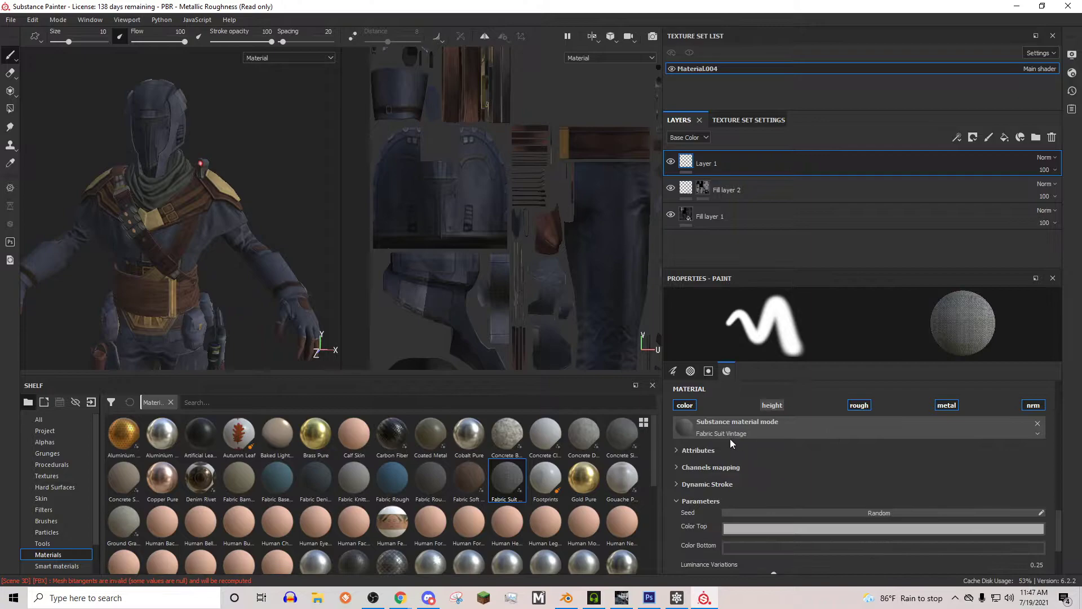
pyautogui.click(685, 406)
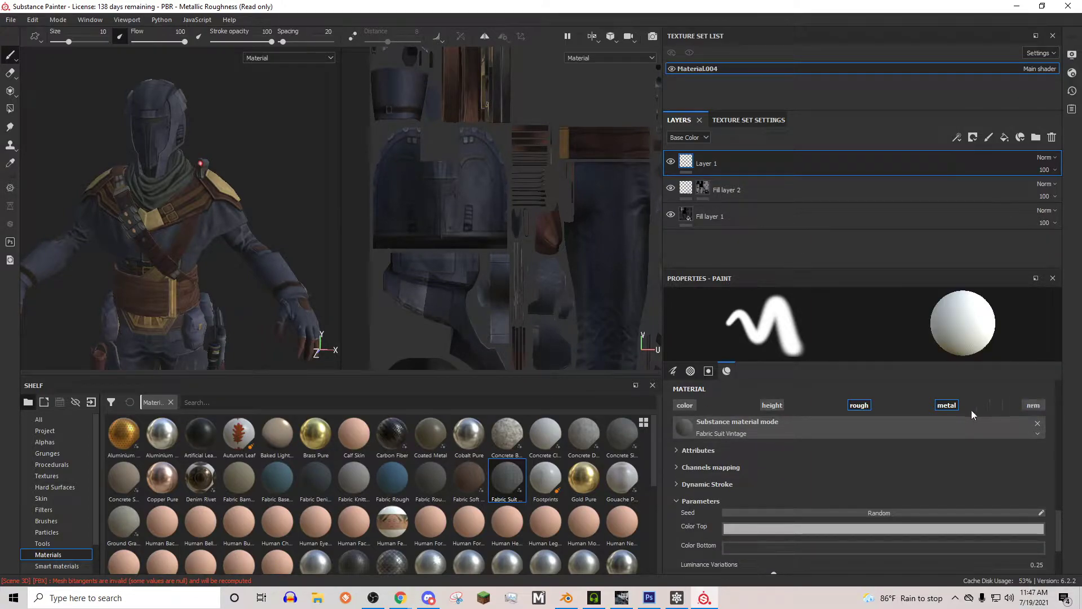
# Paint the fabric material over the glove islands in the UV layout with a brush size of 7.49, and check the hands.
pyautogui.keyDown('alt'); pyautogui.moveTo(472, 240); pyautogui.dragTo(485, 350, button='middle'); pyautogui.keyUp('alt')
pyautogui.keyDown('alt'); pyautogui.moveTo(418, 141); pyautogui.dragTo(423, 189, button='middle'); pyautogui.keyUp('alt')
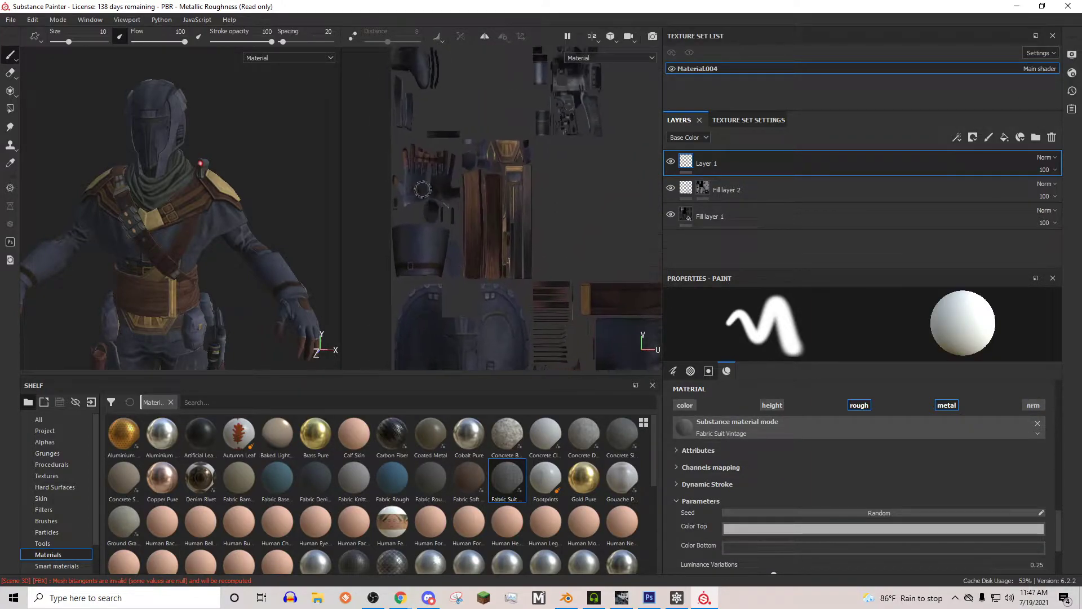
pyautogui.scroll(5, 422, 189)
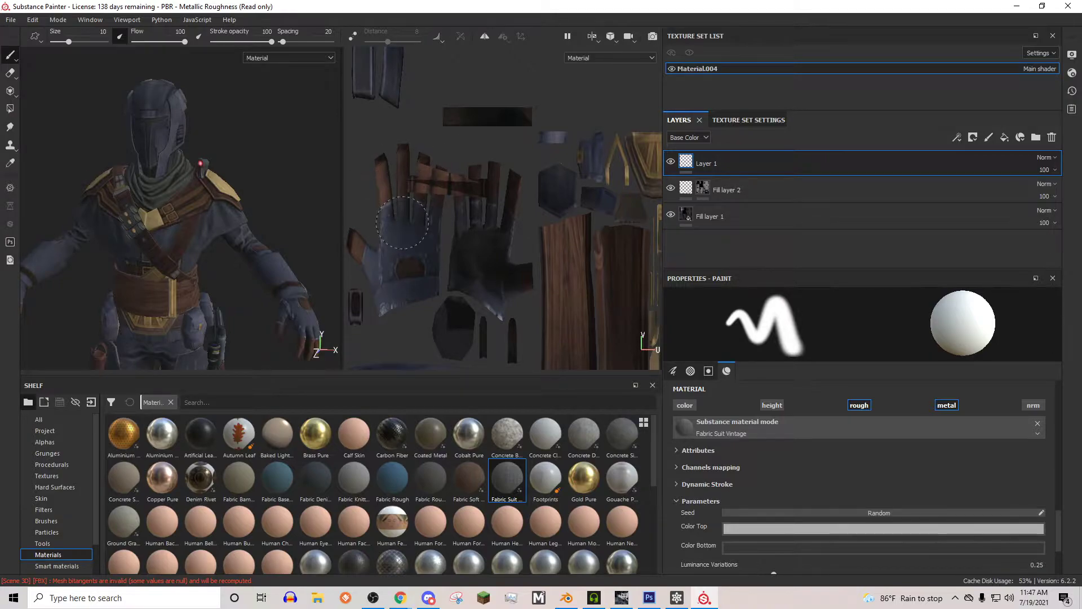
pyautogui.moveTo(69, 42)
pyautogui.mouseDown()
pyautogui.moveTo(55, 43)
pyautogui.moveTo(69, 41)
pyautogui.mouseUp()
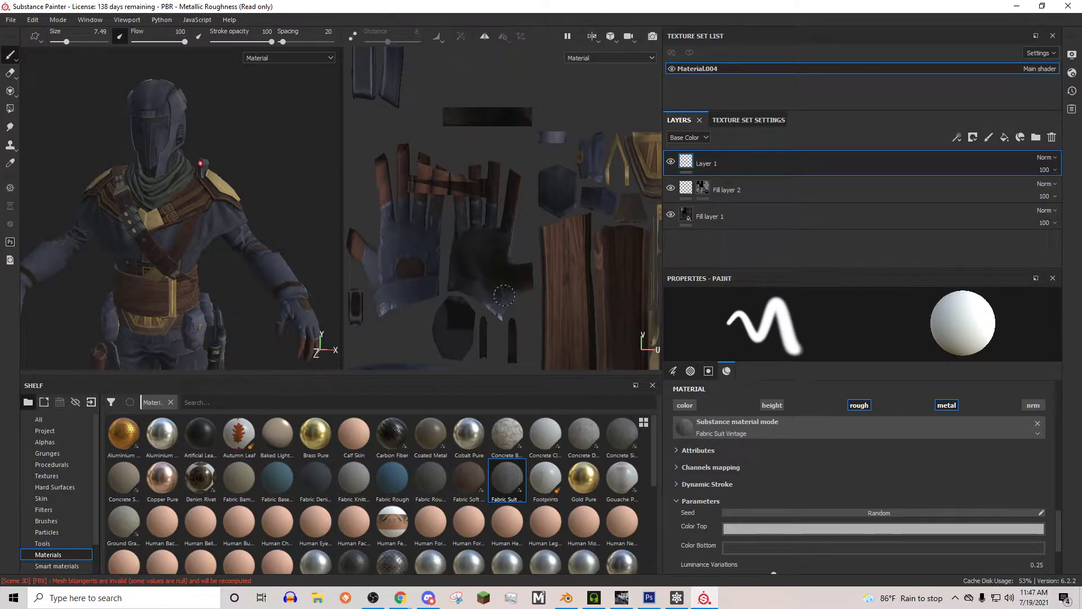
pyautogui.keyDown('alt'); pyautogui.moveTo(589, 257); pyautogui.dragTo(466, 229, button='middle'); pyautogui.keyUp('alt')
pyautogui.scroll(-3, 535, 232)
pyautogui.scroll(1, 462, 230)
pyautogui.scroll(3, 461, 230)
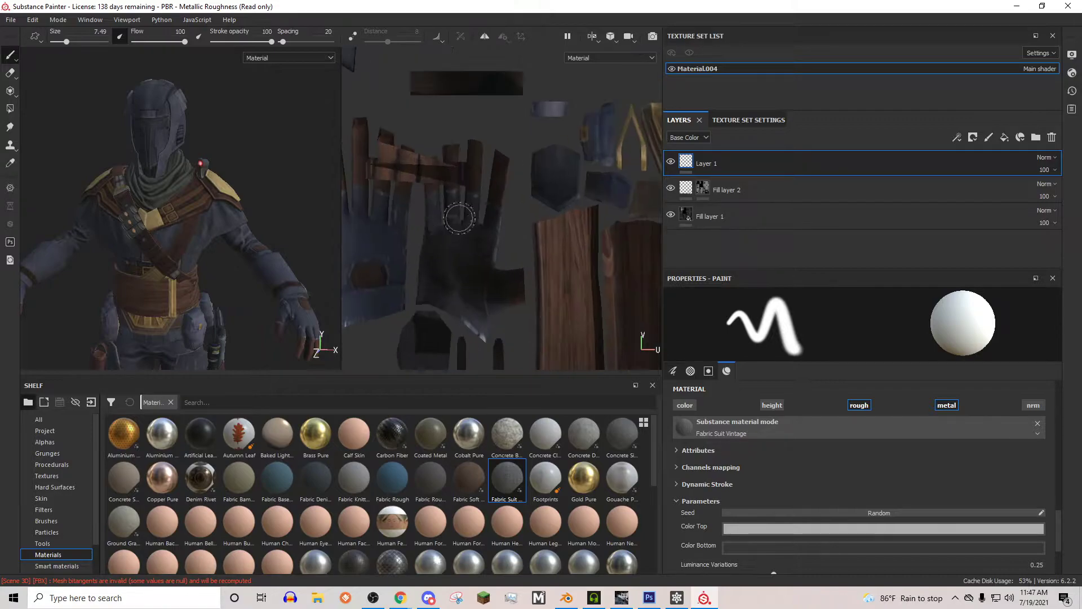
pyautogui.scroll(-4, 470, 231)
pyautogui.keyDown('alt'); pyautogui.moveTo(228, 187); pyautogui.dragTo(231, 67, button='middle'); pyautogui.keyUp('alt')
pyautogui.keyDown('alt'); pyautogui.moveTo(211, 191); pyautogui.dragTo(238, 190); pyautogui.keyUp('alt')
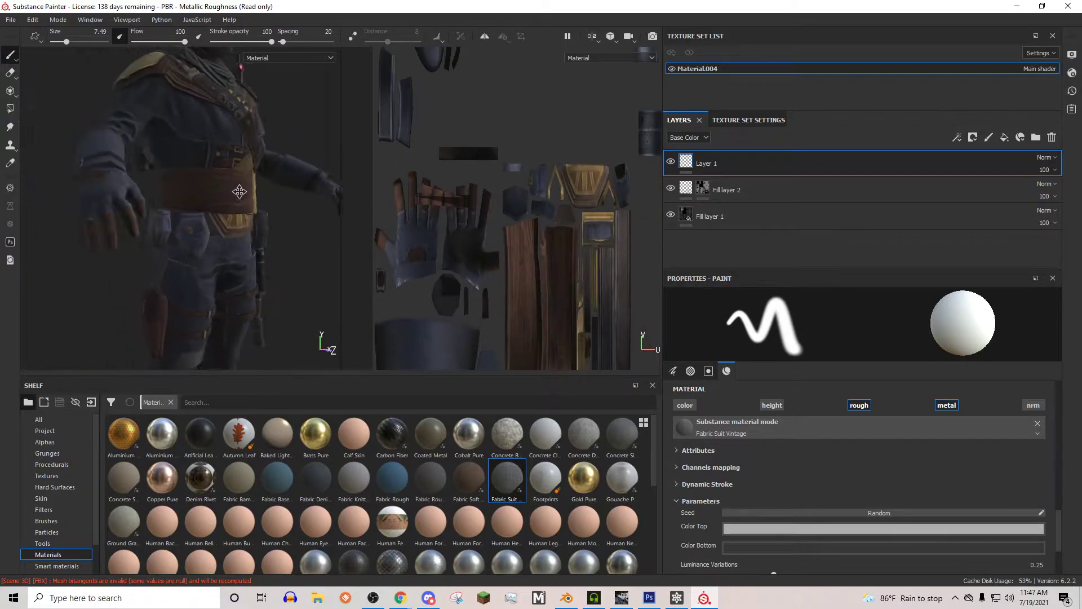
pyautogui.keyDown('alt'); pyautogui.moveTo(238, 191); pyautogui.dragTo(234, 174, button='middle'); pyautogui.keyUp('alt')
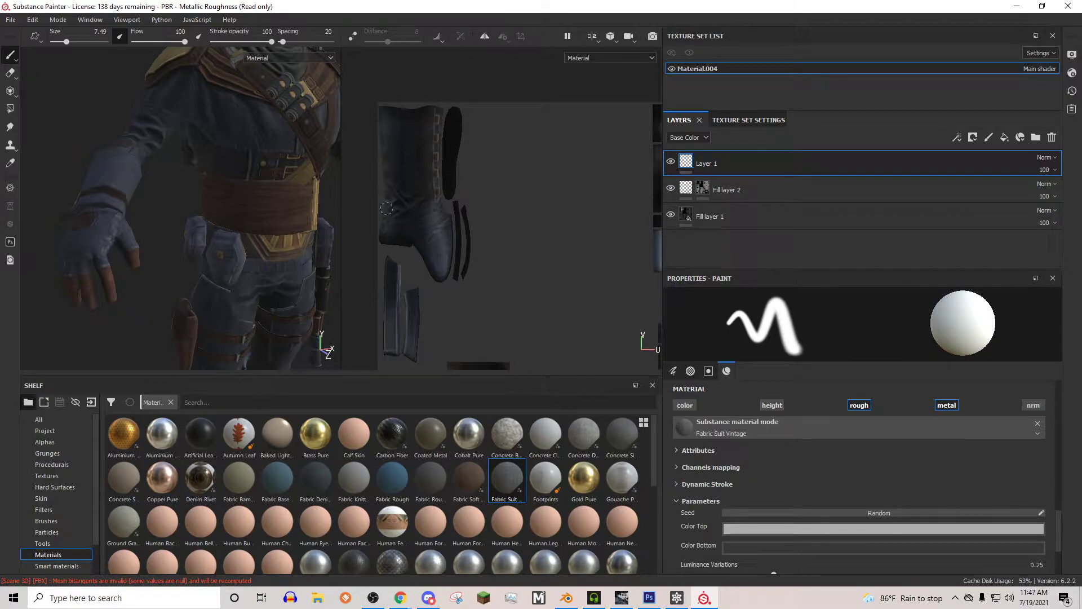
# Paint the fabric material over the remaining clothing islands, enlarging the brush to 19.55, and check the whole character.
pyautogui.scroll(-4, 556, 248)
pyautogui.scroll(4, 575, 292)
pyautogui.moveTo(581, 296)
pyautogui.keyDown('alt'); pyautogui.mouseDown(button='middle')
pyautogui.moveTo(531, 225)
pyautogui.moveTo(547, 207)
pyautogui.moveTo(392, 207)
pyautogui.mouseUp(button='middle'); pyautogui.keyUp('alt')
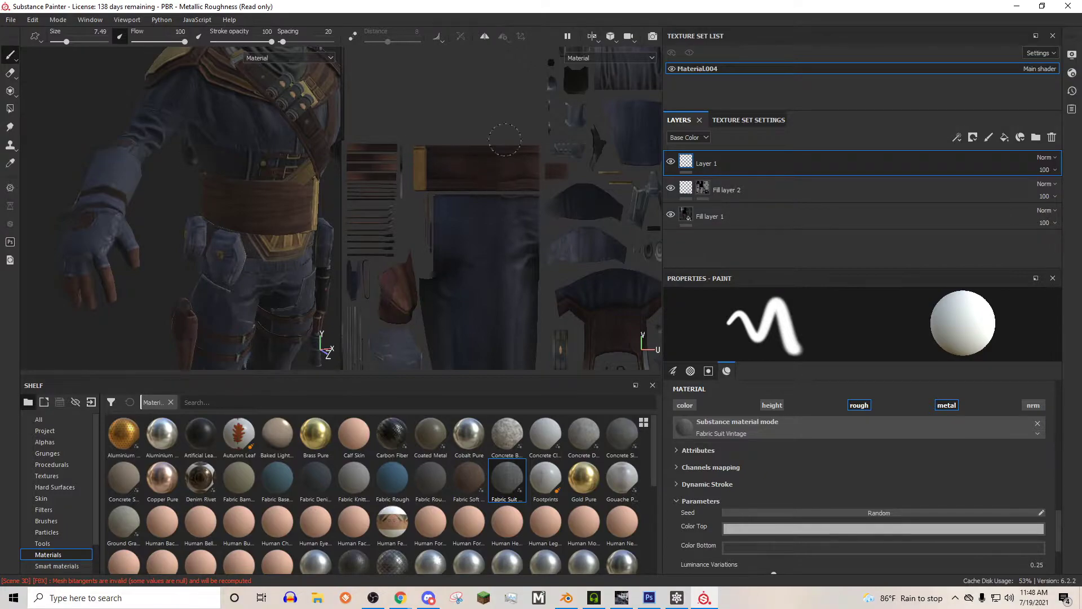
pyautogui.press('f')
pyautogui.moveTo(532, 94); pyautogui.dragTo(503, 125, button='middle')
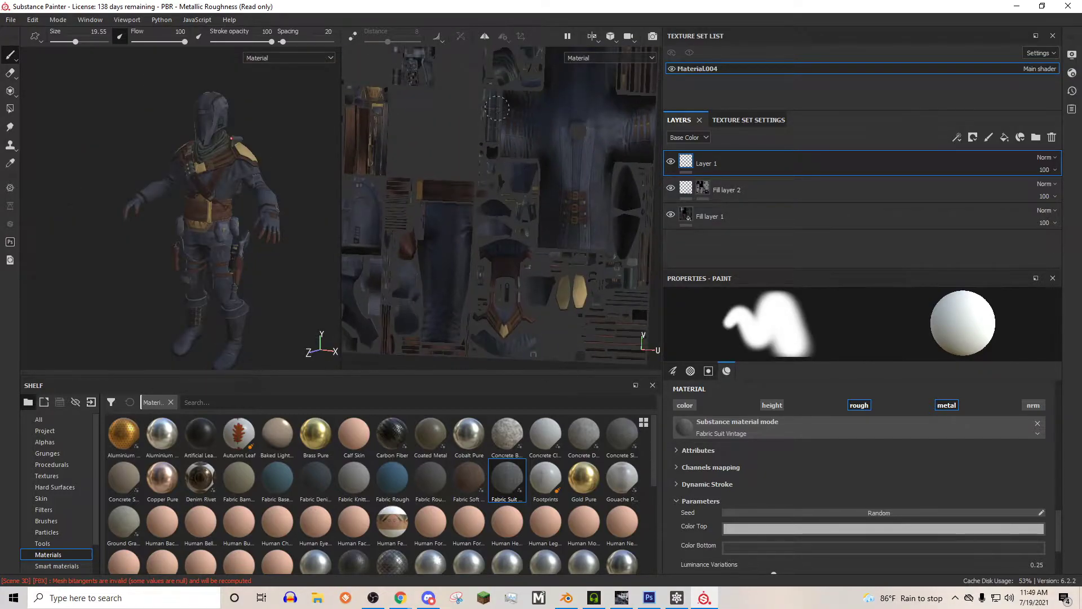
pyautogui.scroll(-4, 470, 120)
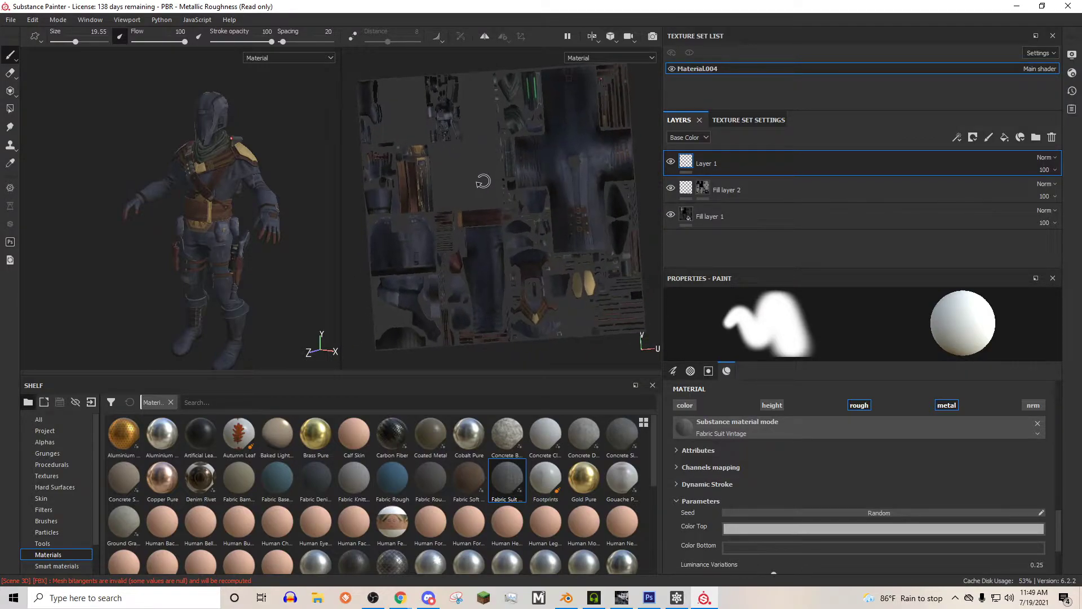
pyautogui.scroll(2, 212, 192)
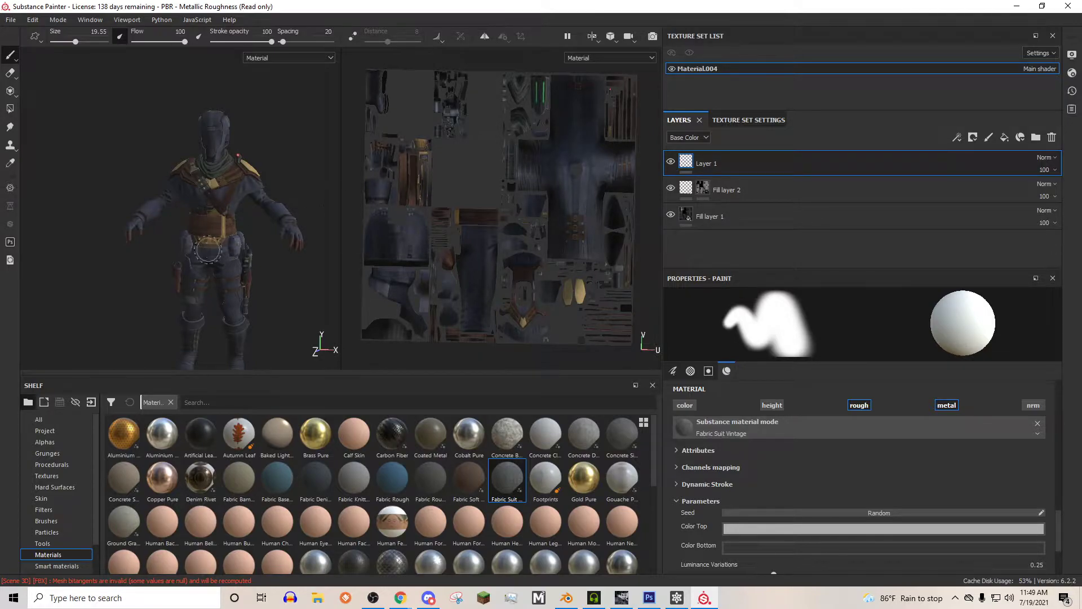
pyautogui.moveTo(208, 250); pyautogui.dragTo(207, 218, button='middle')
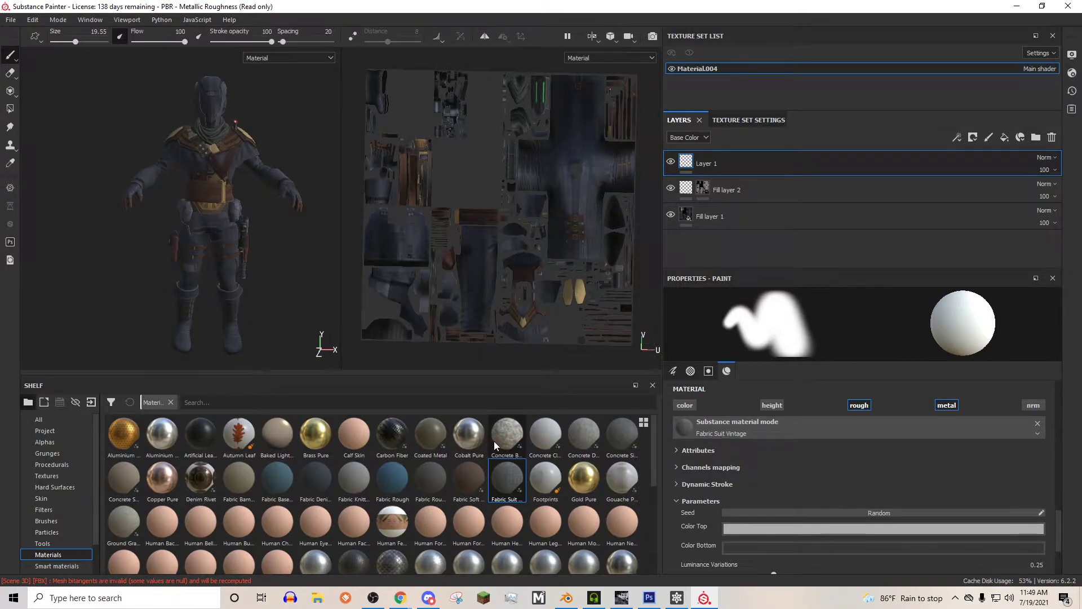
# Give the brush the Iron Rough material with only the roughness and metallic channels active.
pyautogui.scroll(-3, 494, 440)
pyautogui.click(209, 491)
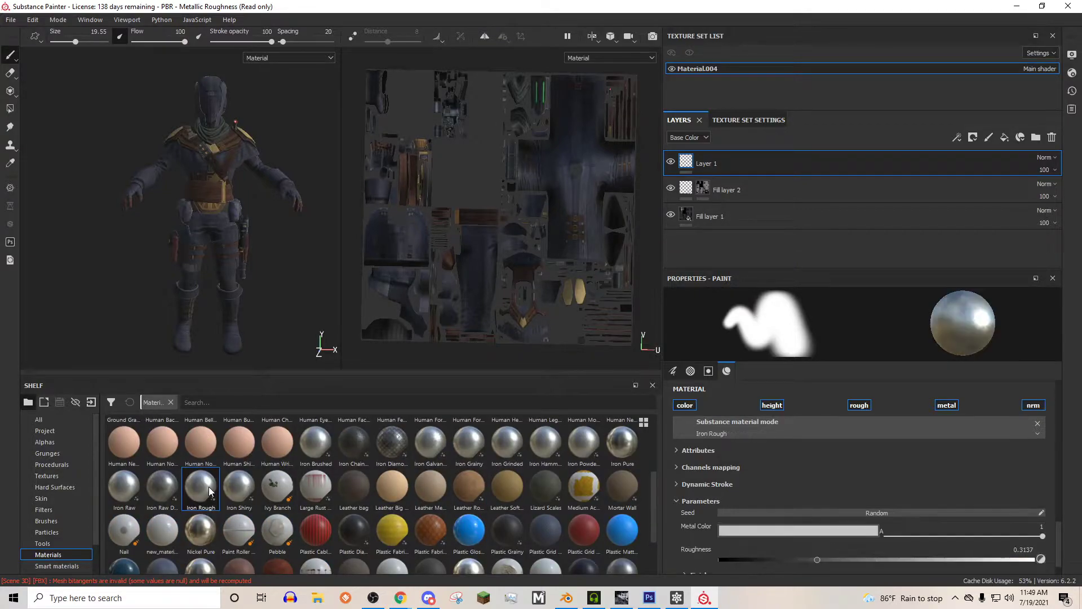
pyautogui.click(687, 405)
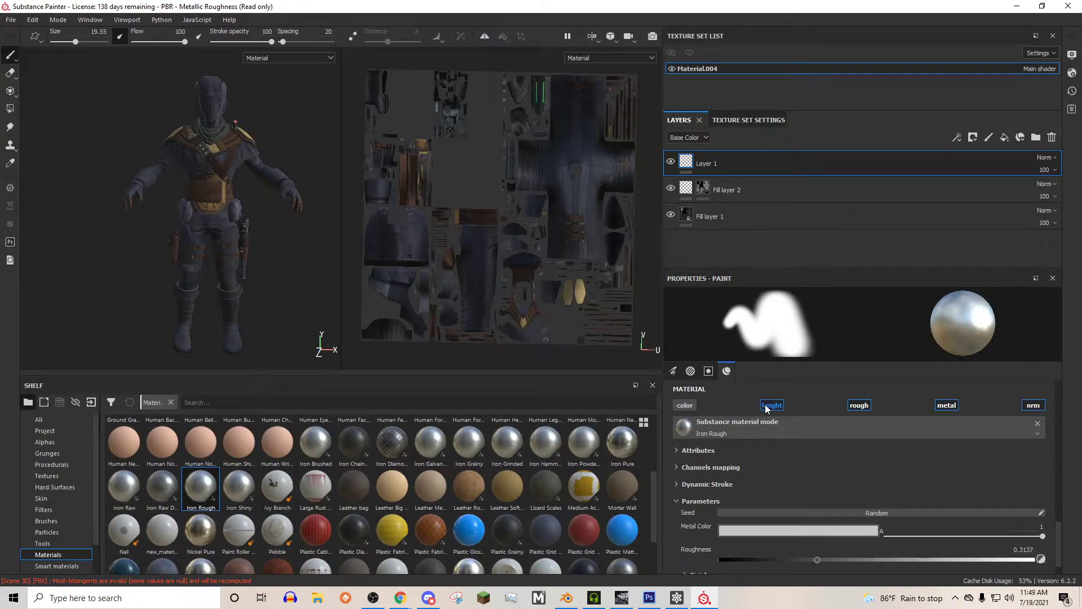
pyautogui.click(1043, 407)
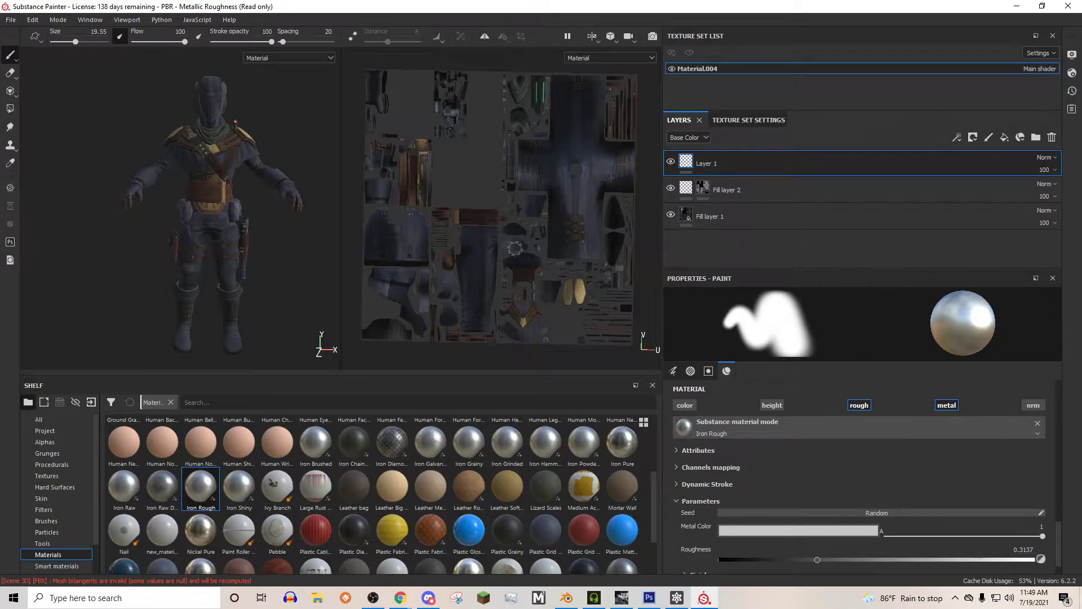
# Paint the iron material over the main helmet islands in the UV layout, reduce the brush size to 8.69, and check the helmet.
pyautogui.scroll(6, 514, 248)
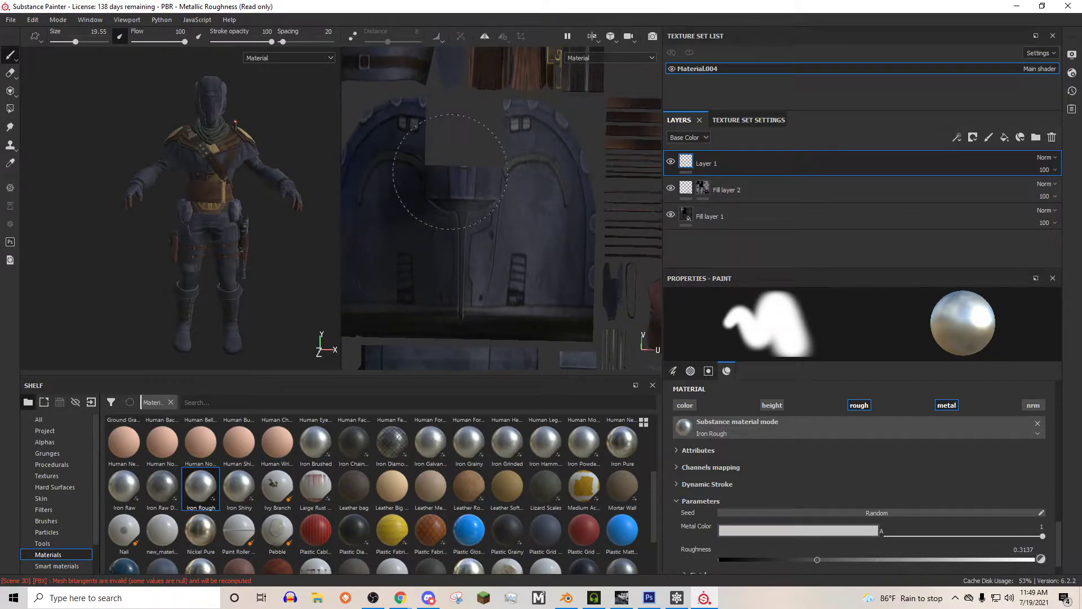
pyautogui.moveTo(449, 172)
pyautogui.mouseDown()
pyautogui.moveTo(507, 175)
pyautogui.moveTo(535, 124)
pyautogui.moveTo(563, 135)
pyautogui.moveTo(574, 209)
pyautogui.moveTo(518, 243)
pyautogui.mouseUp()
pyautogui.moveTo(76, 42); pyautogui.dragTo(60, 42)
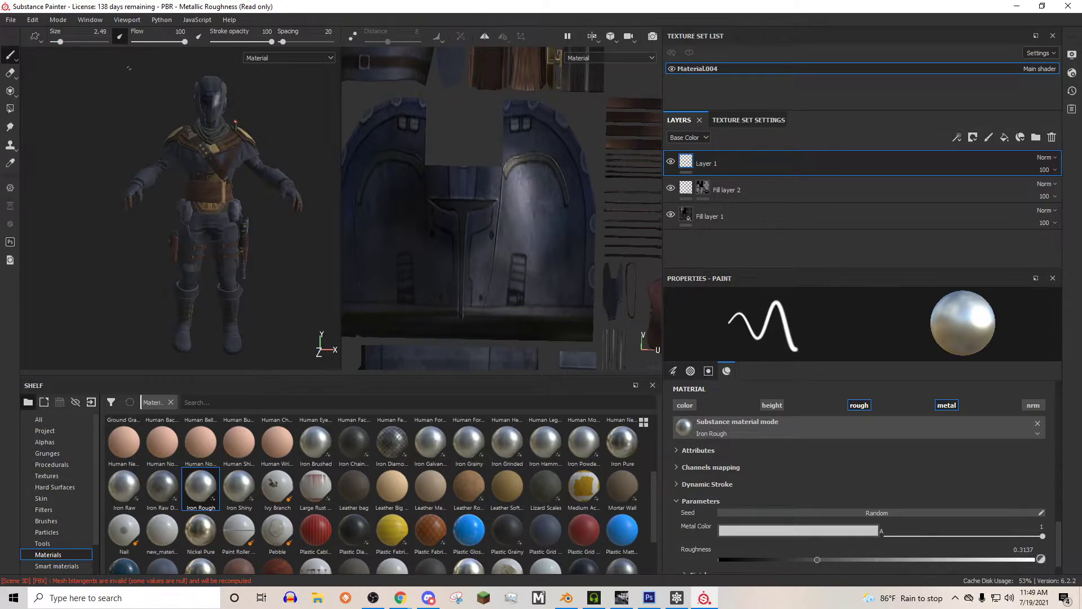
pyautogui.keyDown('alt'); pyautogui.moveTo(549, 251); pyautogui.dragTo(591, 214, button='middle'); pyautogui.keyUp('alt')
pyautogui.scroll(5, 192, 192)
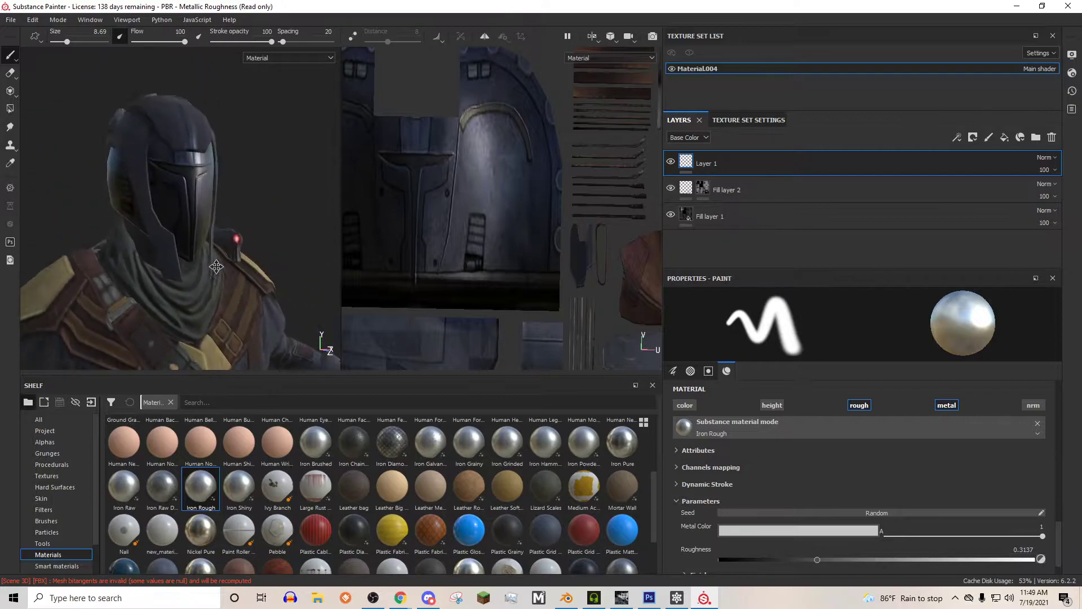
pyautogui.moveTo(194, 237)
pyautogui.keyDown('alt'); pyautogui.mouseDown()
pyautogui.moveTo(148, 269)
pyautogui.moveTo(210, 258)
pyautogui.mouseUp(); pyautogui.keyUp('alt')
pyautogui.scroll(-5, 473, 195)
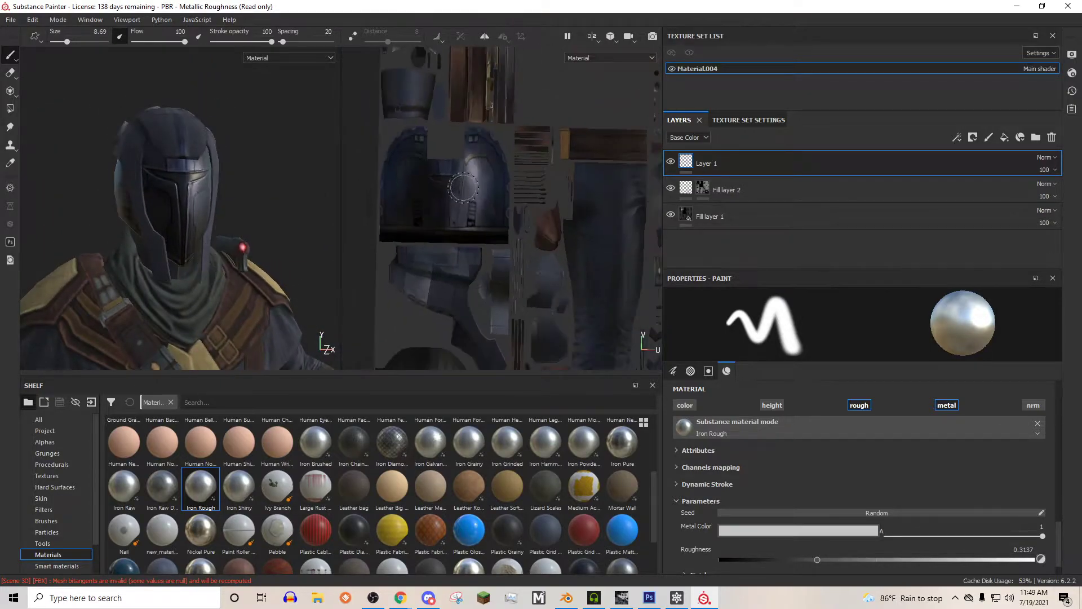
# Paint the iron material over the angular helmet island below the main helmet pieces in the UV layout and check the head.
pyautogui.keyDown('alt'); pyautogui.moveTo(471, 259); pyautogui.dragTo(442, 169, button='middle'); pyautogui.keyUp('alt')
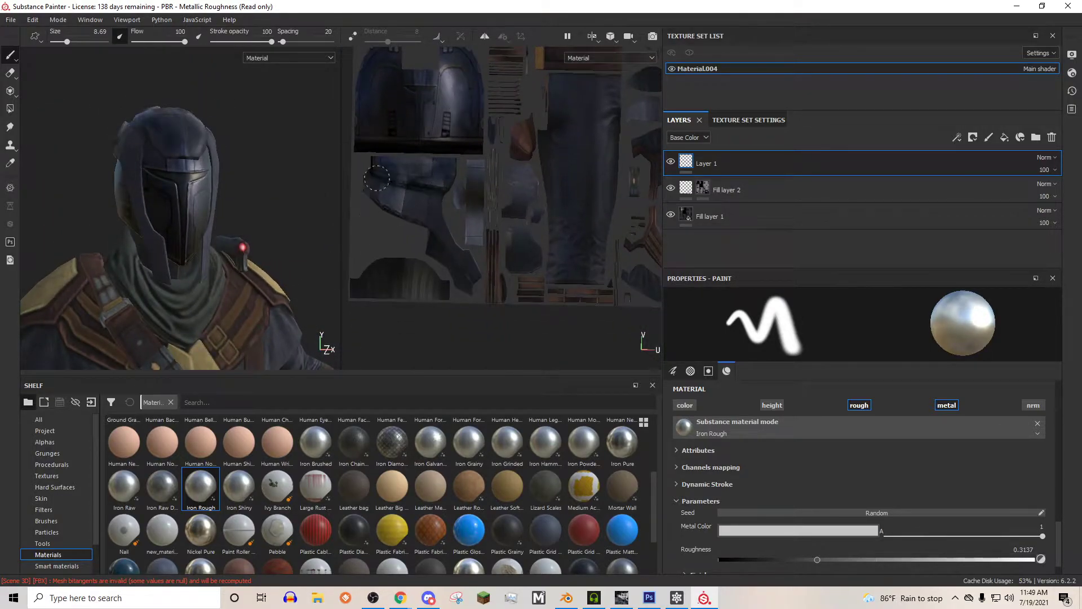
pyautogui.moveTo(432, 234); pyautogui.dragTo(443, 217)
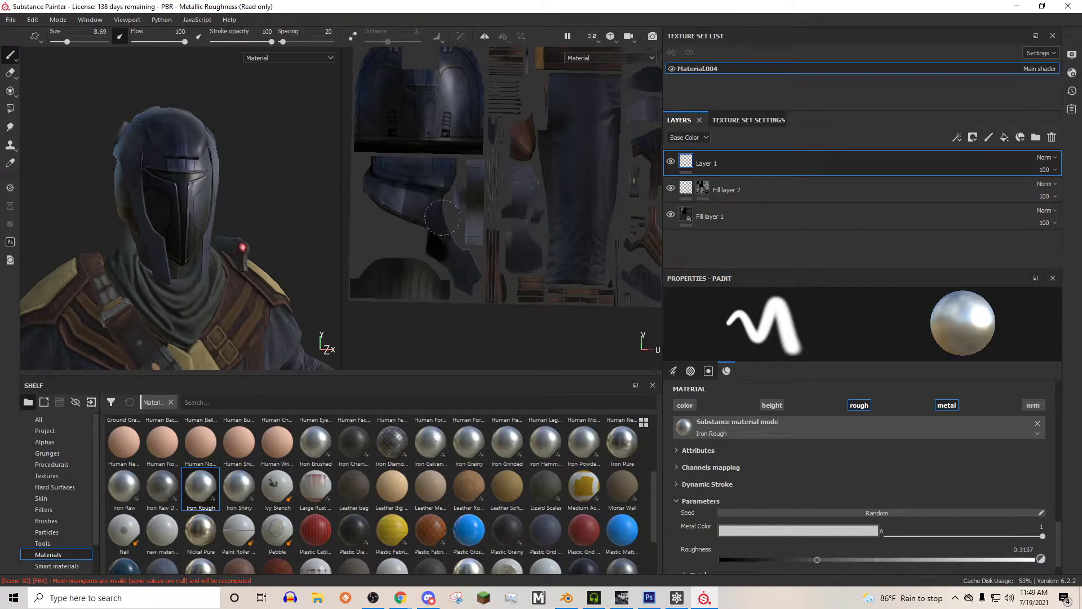
pyautogui.moveTo(463, 277); pyautogui.dragTo(466, 256)
pyautogui.moveTo(237, 164)
pyautogui.keyDown('alt'); pyautogui.mouseDown()
pyautogui.moveTo(152, 163)
pyautogui.moveTo(222, 158)
pyautogui.mouseUp(); pyautogui.keyUp('alt')
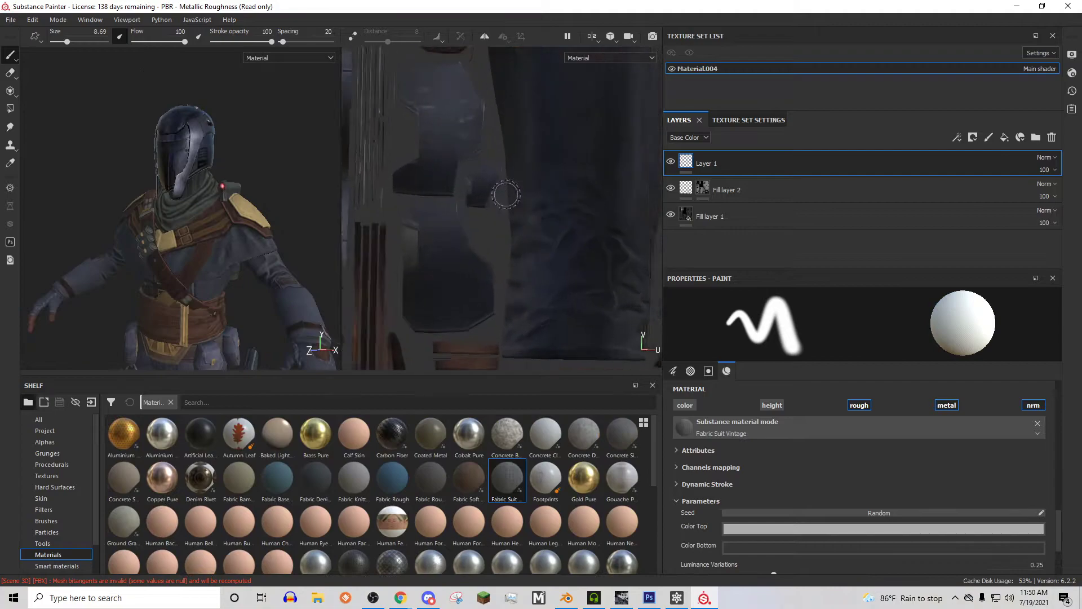
# Check the scarf island and the character, and choose the Brass Pure material for the brush.
pyautogui.scroll(-2, 512, 185)
pyautogui.scroll(2, 479, 210)
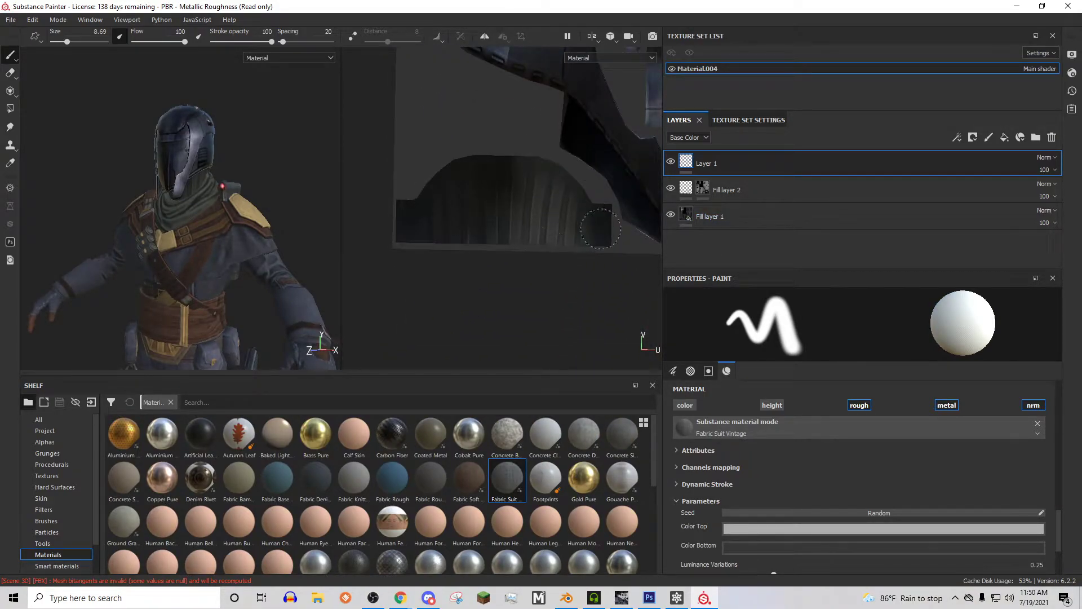
pyautogui.keyDown('alt'); pyautogui.moveTo(330, 217); pyautogui.dragTo(191, 207); pyautogui.keyUp('alt')
pyautogui.click(316, 434)
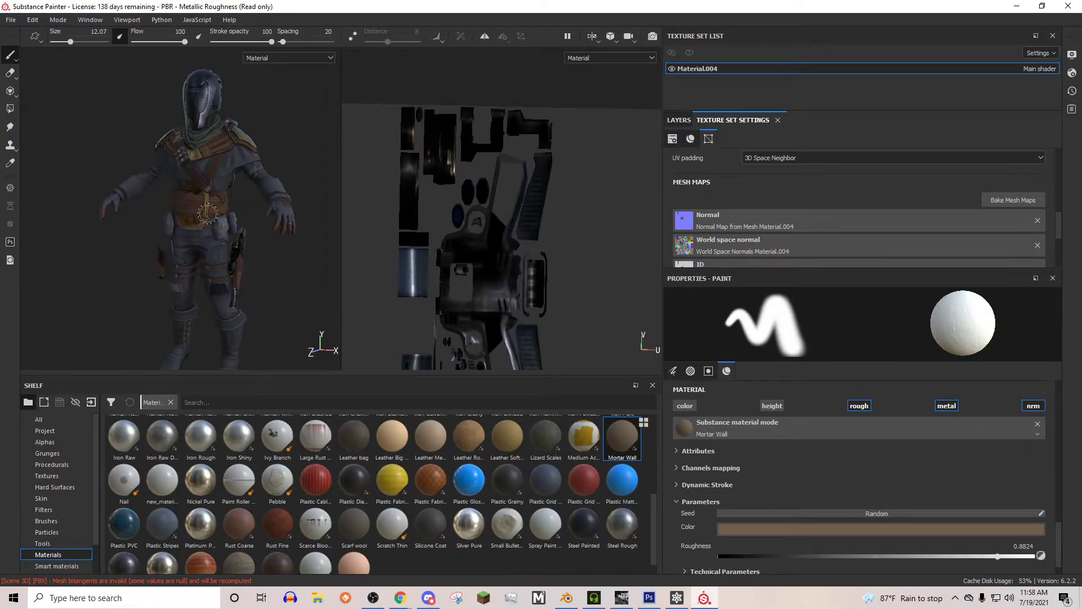
# Examine the painted character from the front and its islands in the UV layout, from the weapon parts to the helmet.
pyautogui.keyDown('alt'); pyautogui.moveTo(194, 242); pyautogui.dragTo(242, 184); pyautogui.keyUp('alt')
pyautogui.scroll(-4, 480, 226)
pyautogui.keyDown('alt'); pyautogui.moveTo(479, 253); pyautogui.dragTo(488, 186, button='middle'); pyautogui.keyUp('alt')
pyautogui.scroll(4, 417, 282)
pyautogui.keyDown('alt'); pyautogui.moveTo(426, 223); pyautogui.dragTo(584, 114, button='middle'); pyautogui.keyUp('alt')
pyautogui.scroll(-3, 526, 314)
pyautogui.keyDown('alt'); pyautogui.moveTo(526, 314); pyautogui.dragTo(471, 209, button='middle'); pyautogui.keyUp('alt')
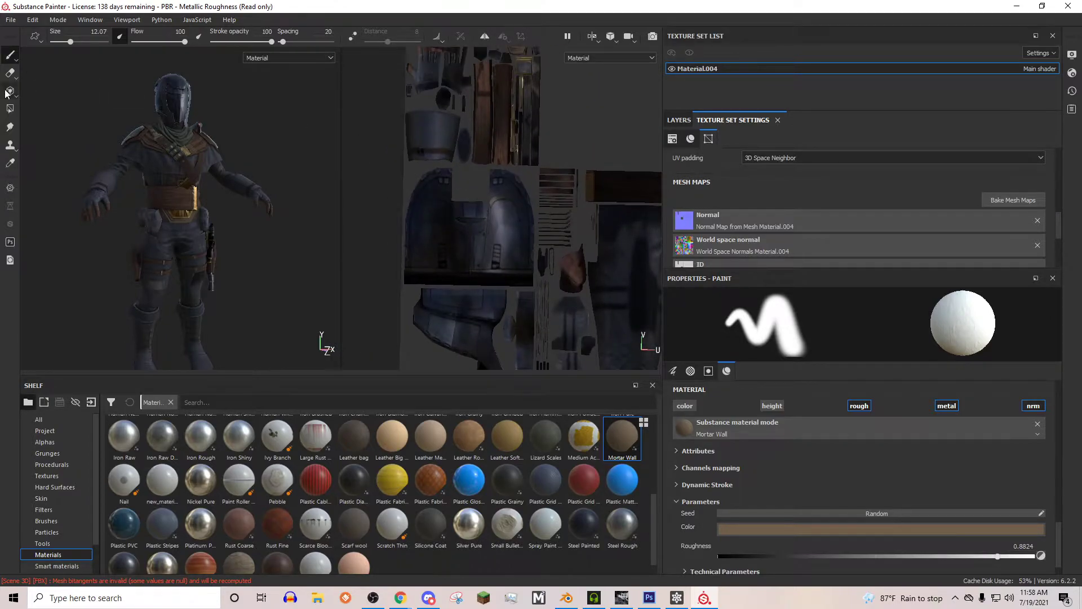
# Switch to the Eraser with a size of 17.9 and frame the helmet islands in the UV layout.
pyautogui.click(10, 73)
pyautogui.scroll(3, 366, 197)
pyautogui.keyDown('alt'); pyautogui.moveTo(600, 228); pyautogui.dragTo(476, 235, button='middle'); pyautogui.keyUp('alt')
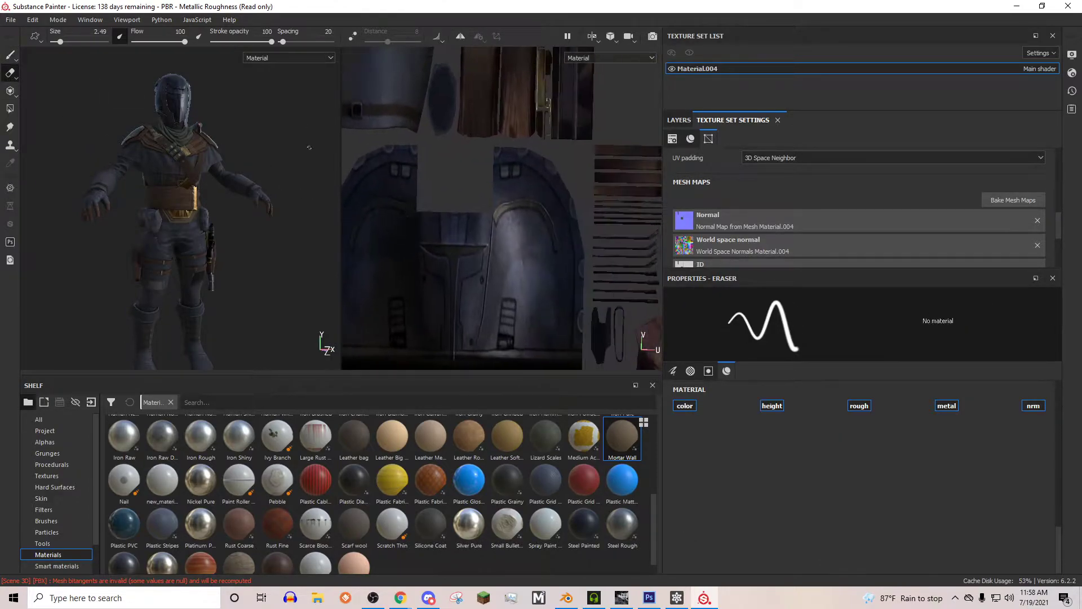
pyautogui.moveTo(69, 43); pyautogui.dragTo(82, 42)
pyautogui.keyDown('alt'); pyautogui.moveTo(409, 234); pyautogui.dragTo(418, 205, button='middle'); pyautogui.keyUp('alt')
pyautogui.scroll(-3, 415, 210)
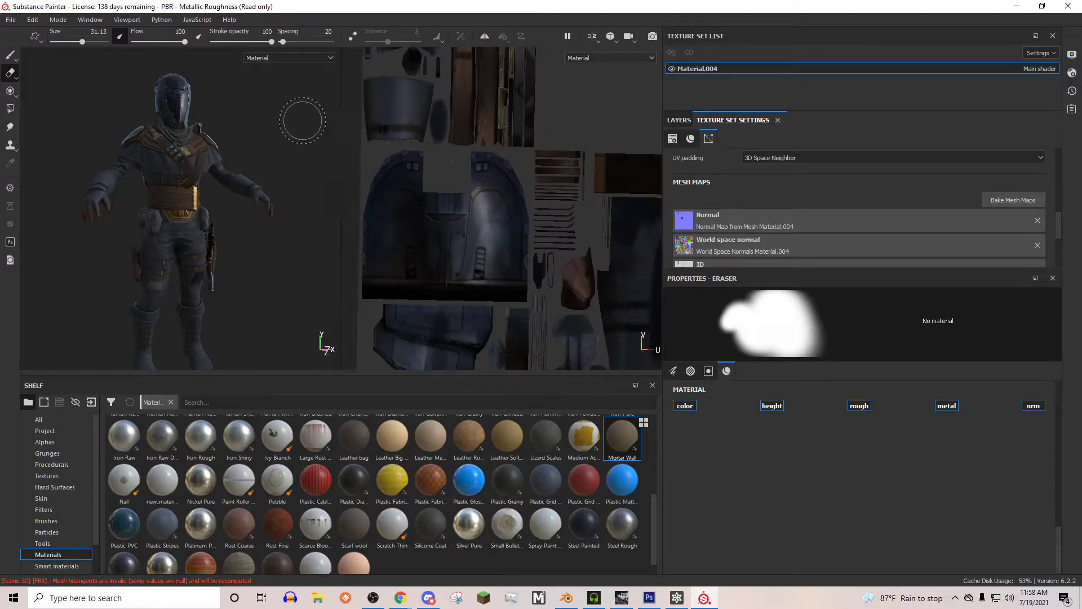
pyautogui.moveTo(75, 40); pyautogui.dragTo(73, 42)
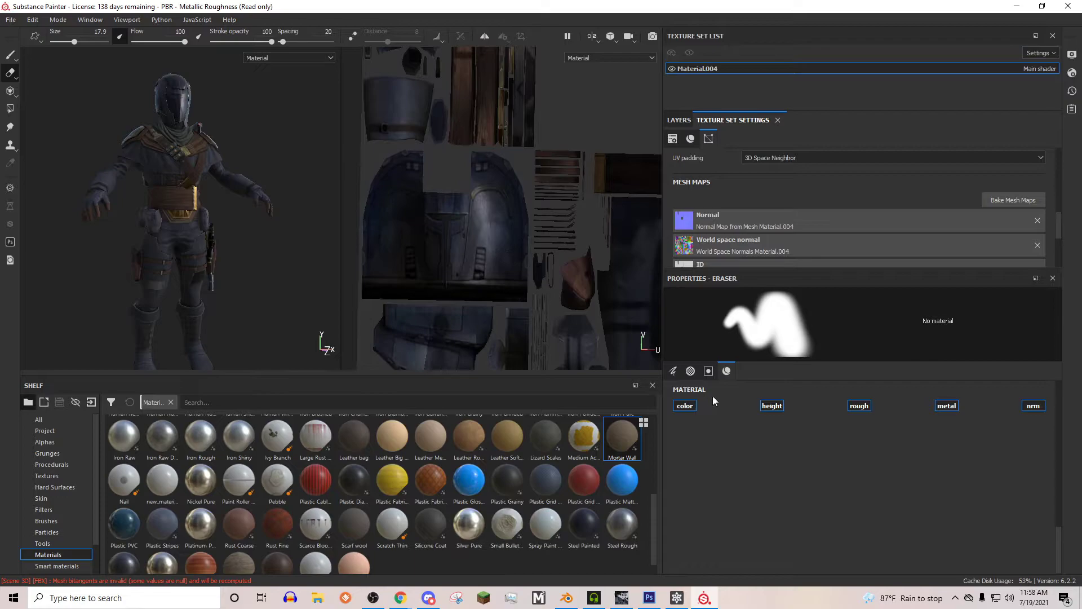
# Set the eraser's alignment to UV, erase the iron material from the helmet islands, and show the layer stack.
pyautogui.click(674, 373)
pyautogui.scroll(-6, 733, 456)
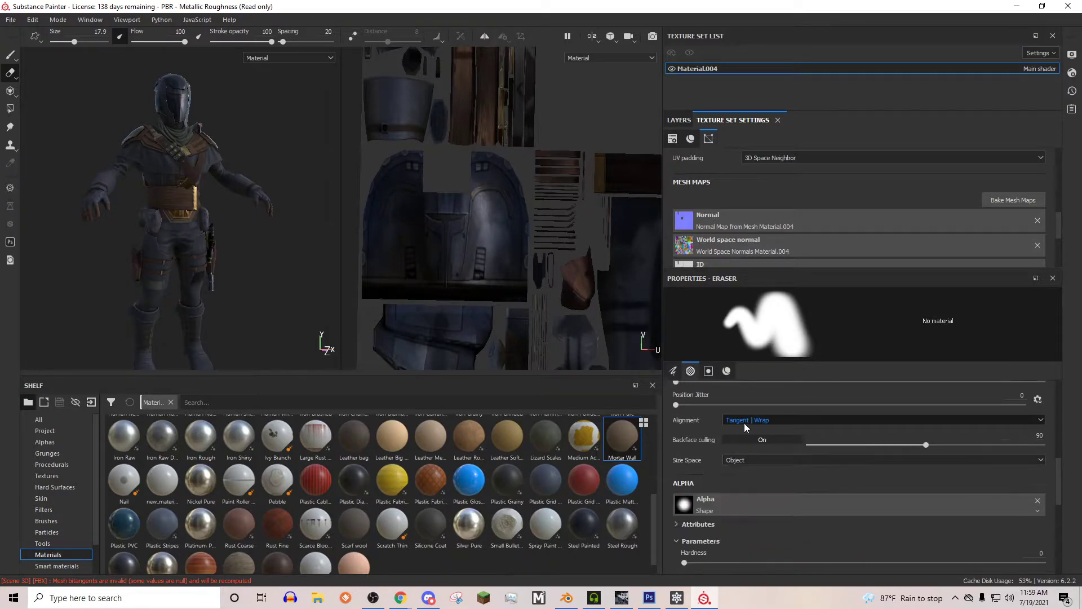
pyautogui.click(744, 422)
pyautogui.click(734, 452)
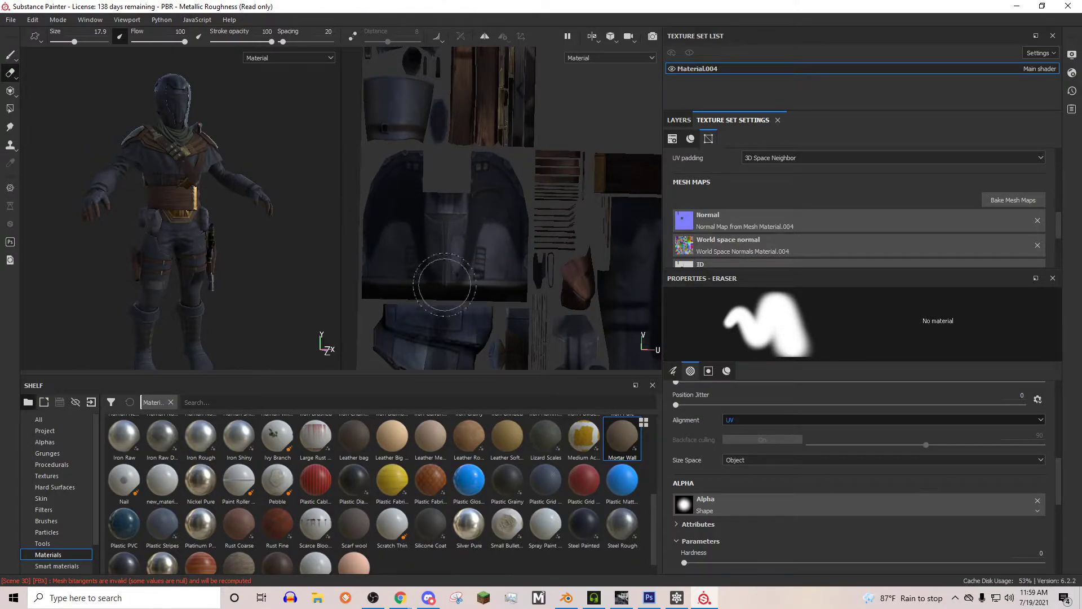
pyautogui.keyDown('alt'); pyautogui.moveTo(448, 282); pyautogui.dragTo(442, 250, button='middle'); pyautogui.keyUp('alt')
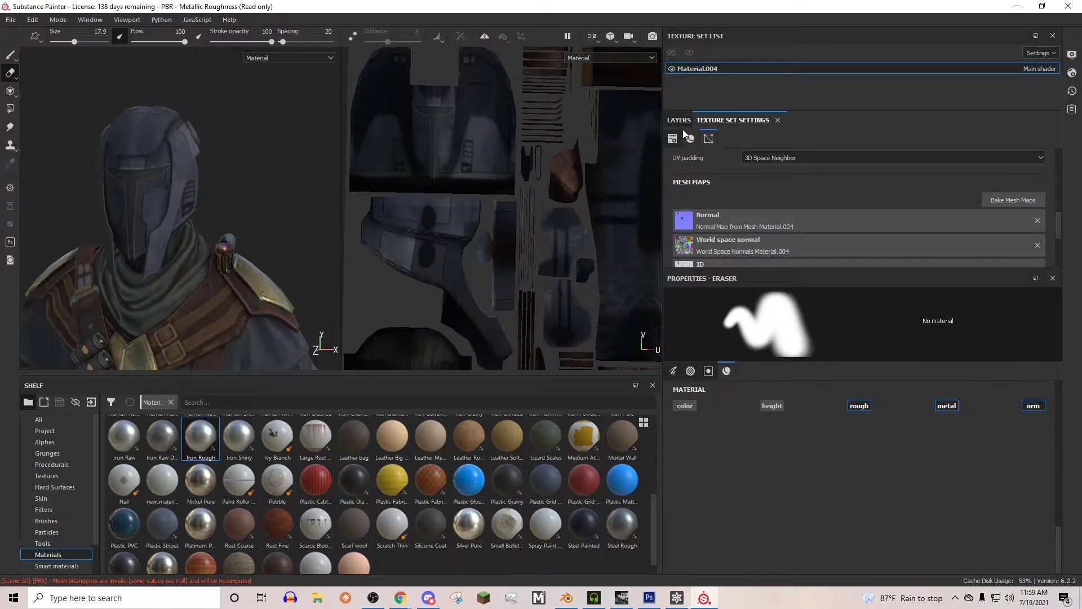
pyautogui.click(680, 121)
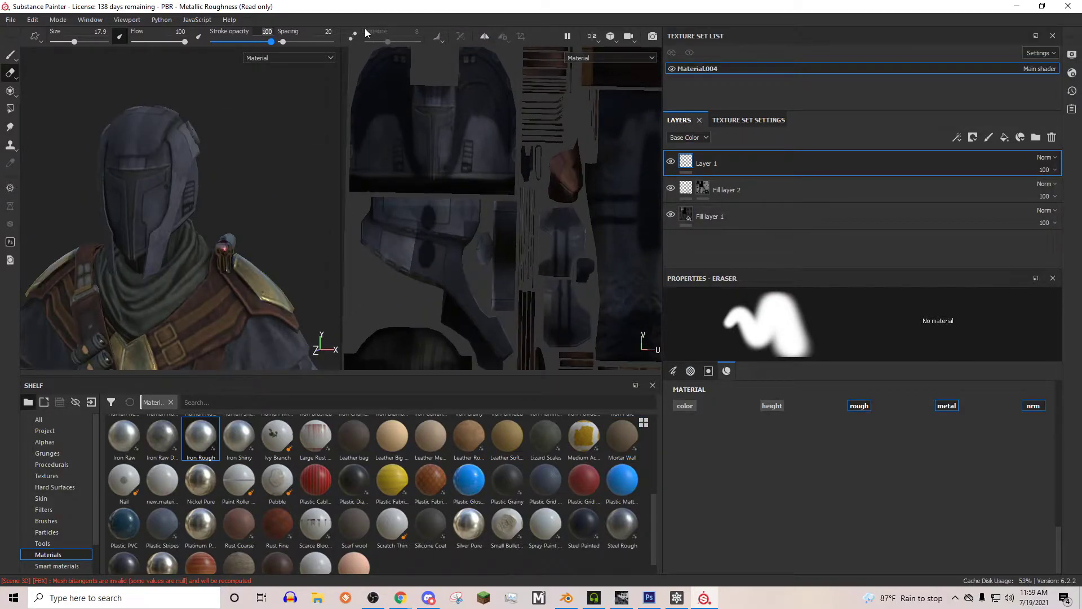
# With a brush size of 0.5, paint Nickel Pure roughness and metallic values along the visor slit in the UV layout using straight strokes.
pyautogui.scroll(3, 422, 116)
pyautogui.moveTo(423, 116)
pyautogui.keyDown('alt'); pyautogui.mouseDown(button='middle')
pyautogui.moveTo(459, 137)
pyautogui.moveTo(419, 200)
pyautogui.mouseUp(button='middle'); pyautogui.keyUp('alt')
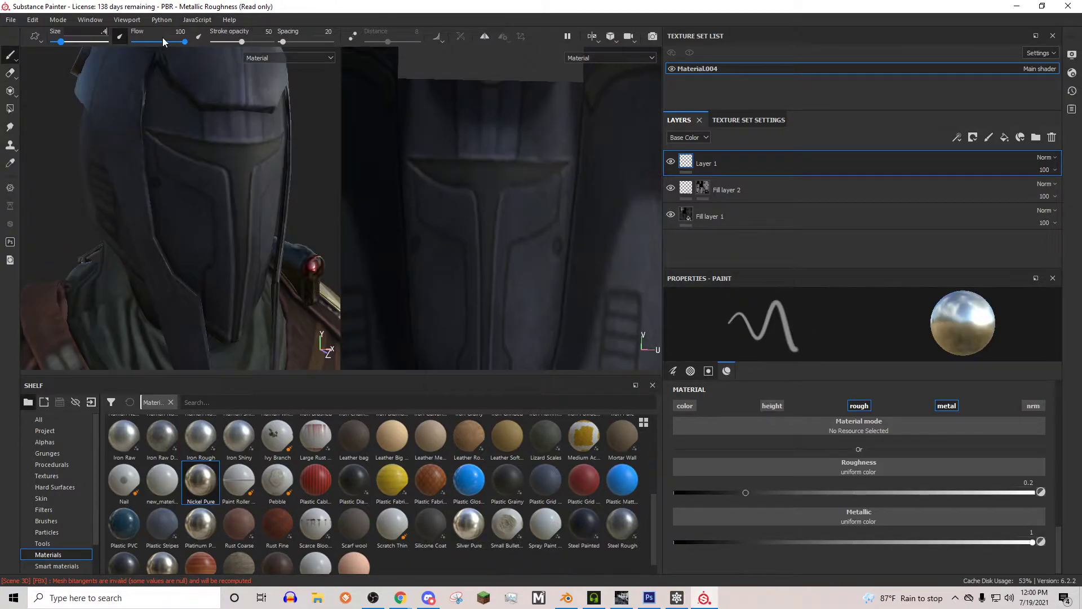
pyautogui.press('Return')
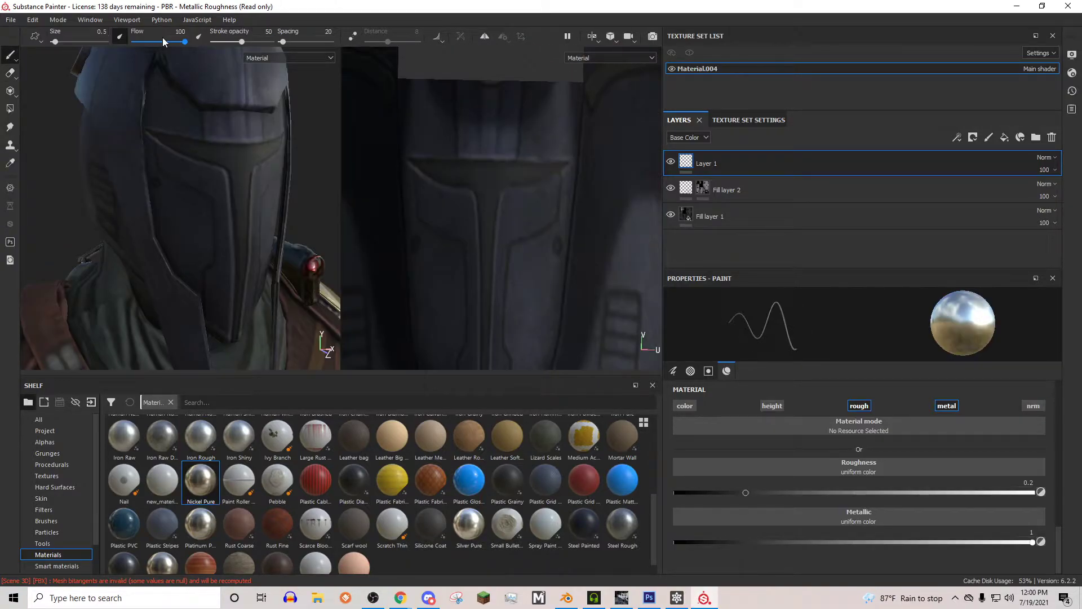
pyautogui.scroll(5, 395, 136)
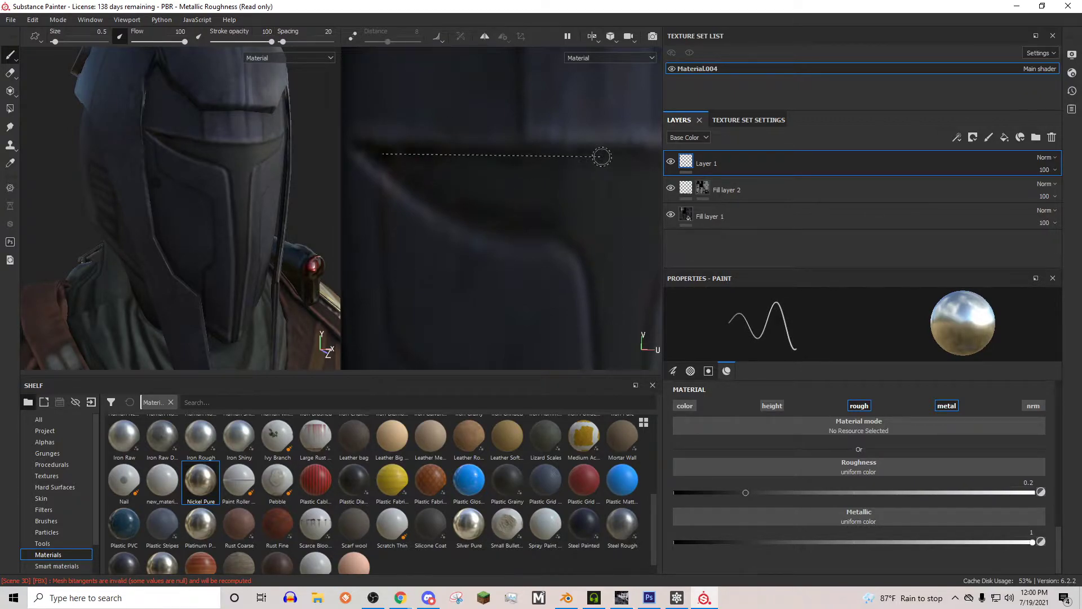
pyautogui.keyDown('shift'); pyautogui.click(554, 159); pyautogui.keyUp('shift')
pyautogui.keyDown('shift'); pyautogui.click(555, 224); pyautogui.keyUp('shift')
pyautogui.keyDown('shift'); pyautogui.click(393, 167); pyautogui.keyUp('shift')
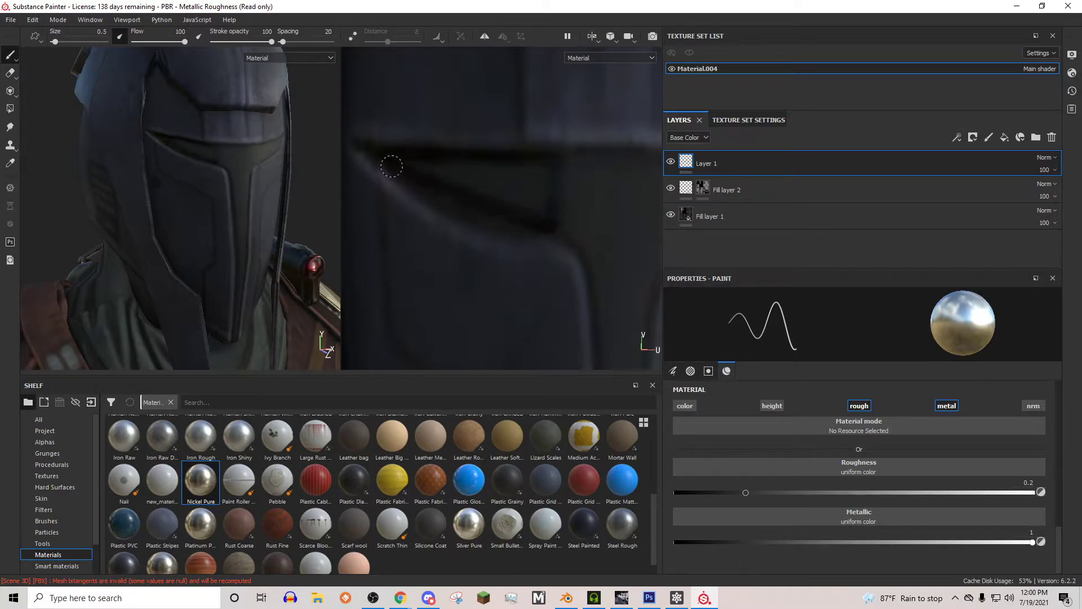
pyautogui.moveTo(407, 186); pyautogui.dragTo(479, 214)
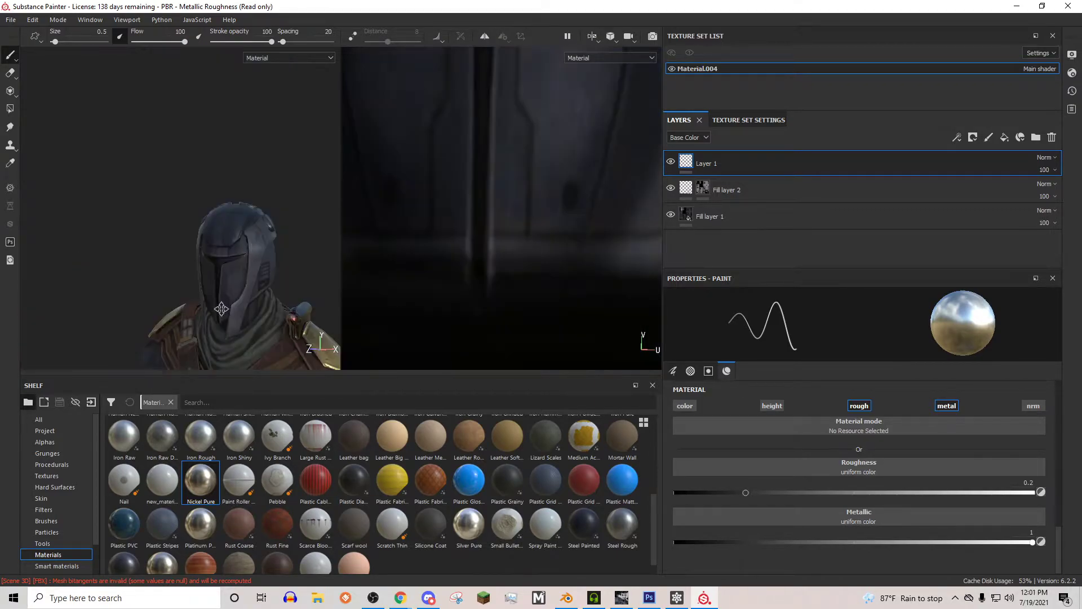
# Inspect the painted visor and the whole character from the front, back and side, and view the wider UV layout.
pyautogui.keyDown('alt'); pyautogui.moveTo(239, 257); pyautogui.dragTo(209, 183, button='middle'); pyautogui.keyUp('alt')
pyautogui.keyDown('alt'); pyautogui.moveTo(209, 183); pyautogui.dragTo(271, 197); pyautogui.keyUp('alt')
pyautogui.keyDown('alt'); pyautogui.moveTo(130, 197); pyautogui.dragTo(234, 223); pyautogui.keyUp('alt')
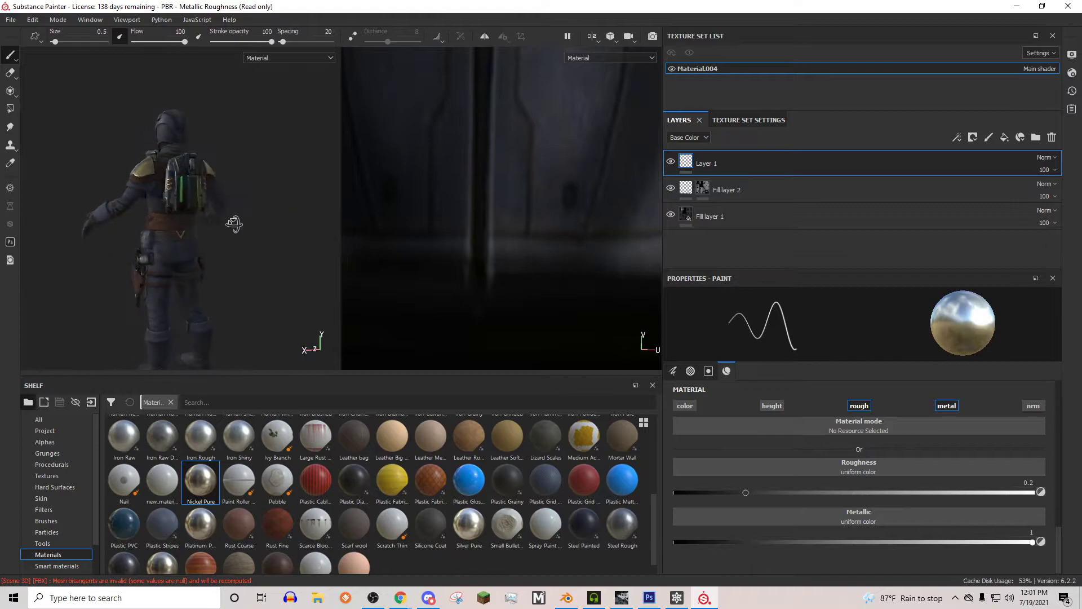
pyautogui.keyDown('alt'); pyautogui.moveTo(89, 230); pyautogui.dragTo(266, 221); pyautogui.keyUp('alt')
pyautogui.keyDown('alt'); pyautogui.moveTo(494, 183); pyautogui.dragTo(444, 203, button='middle'); pyautogui.keyUp('alt')
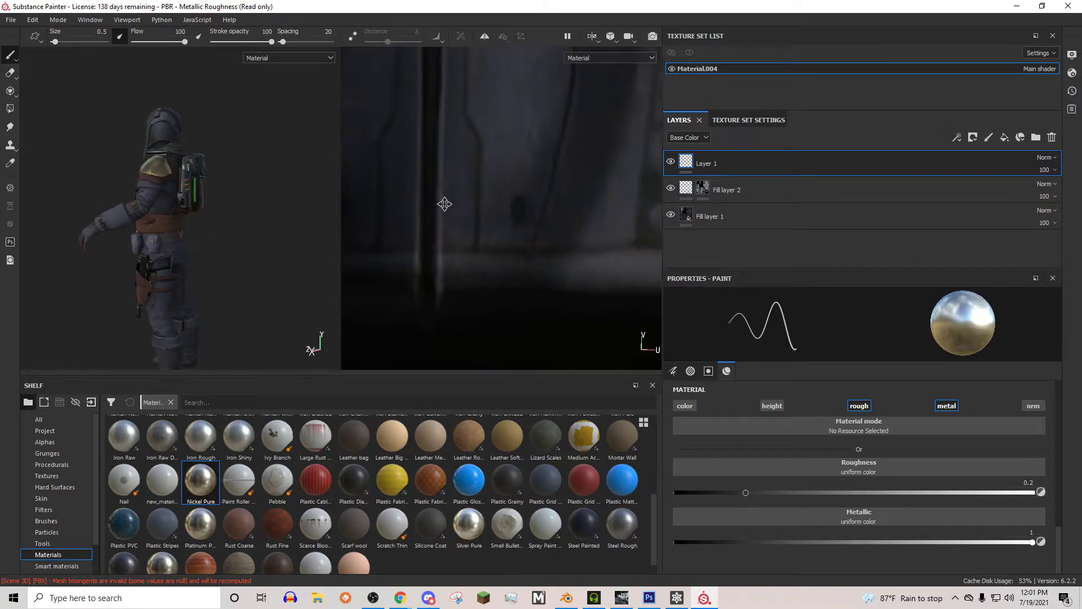
pyautogui.scroll(-5, 470, 200)
pyautogui.scroll(-5, 508, 190)
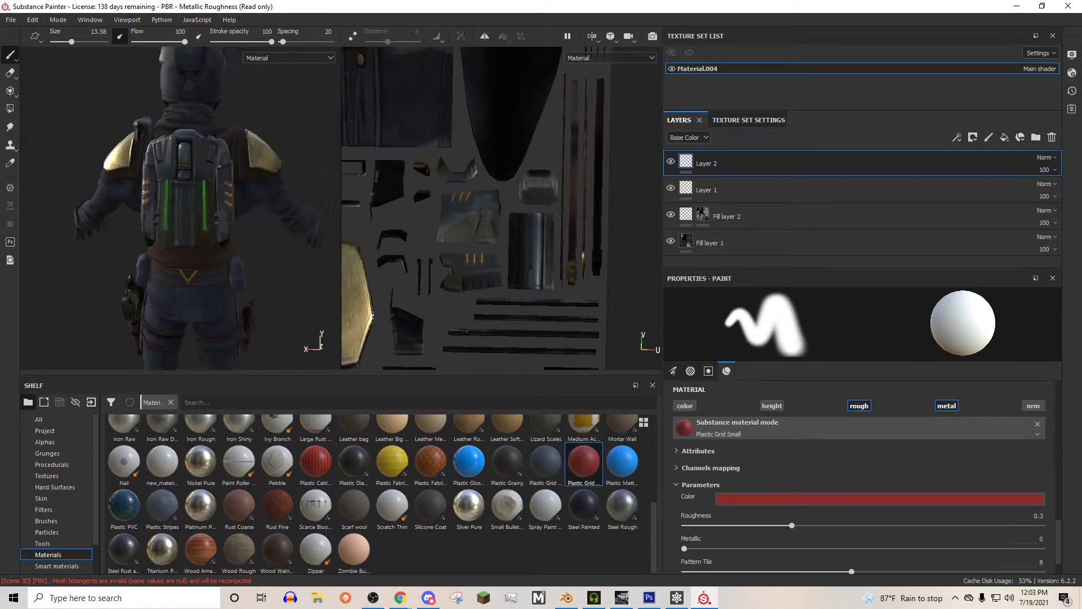
# Inspect the backpack and the front of the full character, and look over the backpack and skirt islands in the UV layout.
pyautogui.scroll(-4, 219, 237)
pyautogui.keyDown('alt'); pyautogui.moveTo(220, 238); pyautogui.dragTo(268, 235, button='middle'); pyautogui.keyUp('alt')
pyautogui.keyDown('alt'); pyautogui.moveTo(282, 232); pyautogui.dragTo(195, 176); pyautogui.keyUp('alt')
pyautogui.keyDown('alt'); pyautogui.moveTo(411, 196); pyautogui.dragTo(501, 292, button='middle'); pyautogui.keyUp('alt')
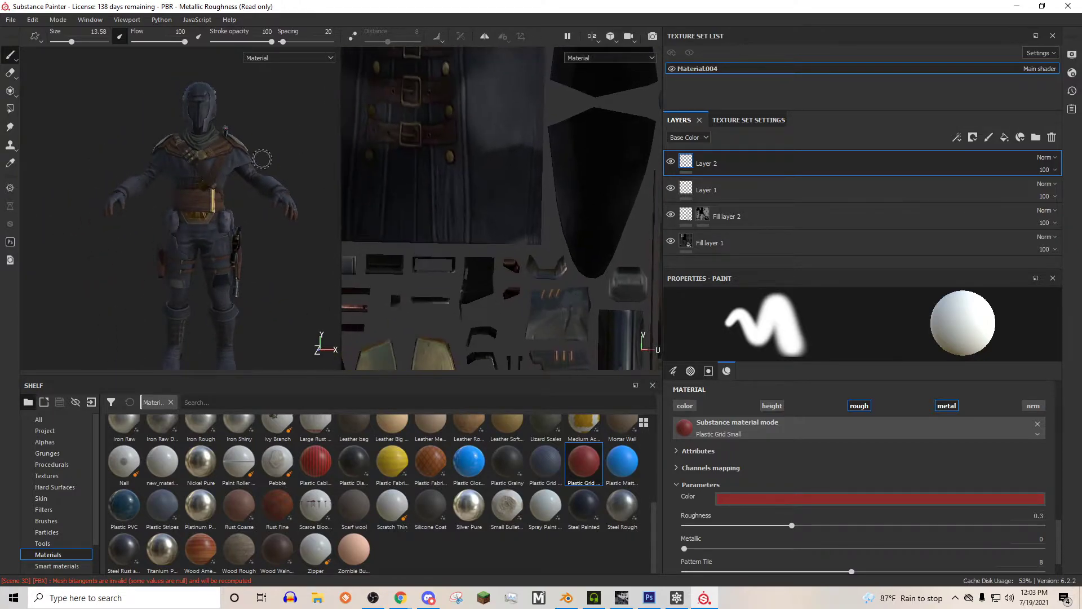
pyautogui.keyDown('alt'); pyautogui.moveTo(195, 158); pyautogui.dragTo(150, 131); pyautogui.keyUp('alt')
pyautogui.keyDown('alt'); pyautogui.moveTo(150, 130); pyautogui.dragTo(113, 90, button='middle'); pyautogui.keyUp('alt')
pyautogui.keyDown('alt'); pyautogui.moveTo(203, 178); pyautogui.dragTo(218, 185); pyautogui.keyUp('alt')
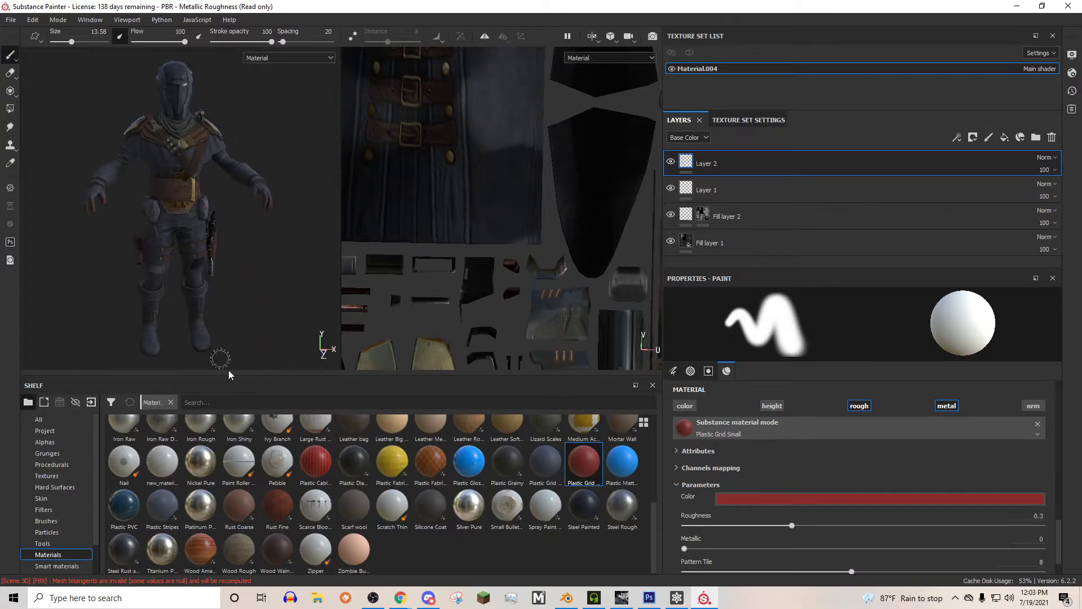
# Switch to the LetsEnhance page in Chrome and upload the body color image from the Robaku Onslaught skin folder.
pyautogui.moveTo(400, 598)
pyautogui.click(467, 549)
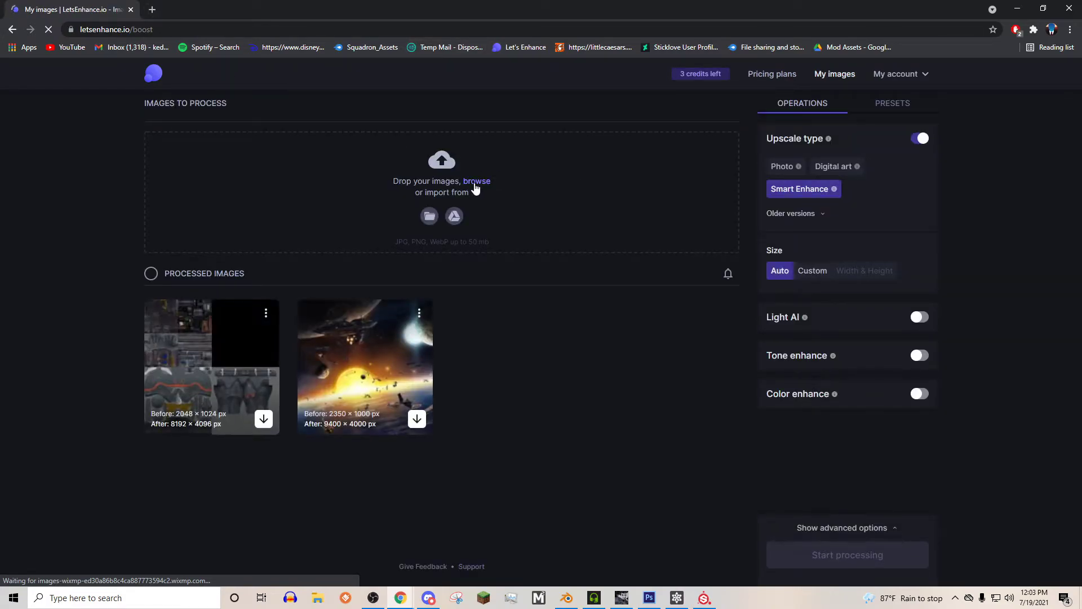
pyautogui.click(475, 185)
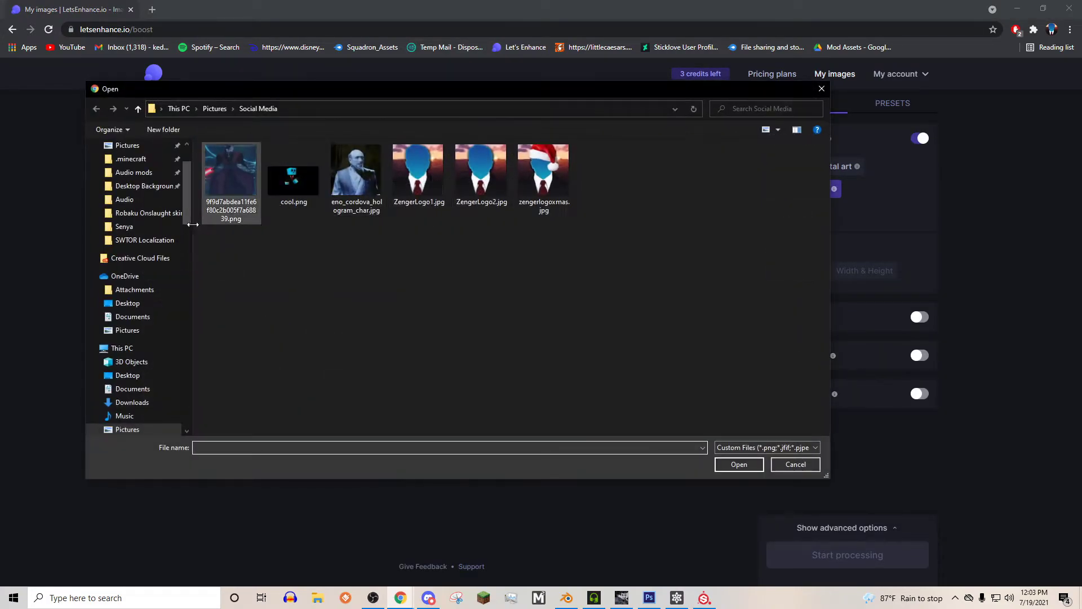
pyautogui.click(136, 213)
pyautogui.doubleClick(289, 188)
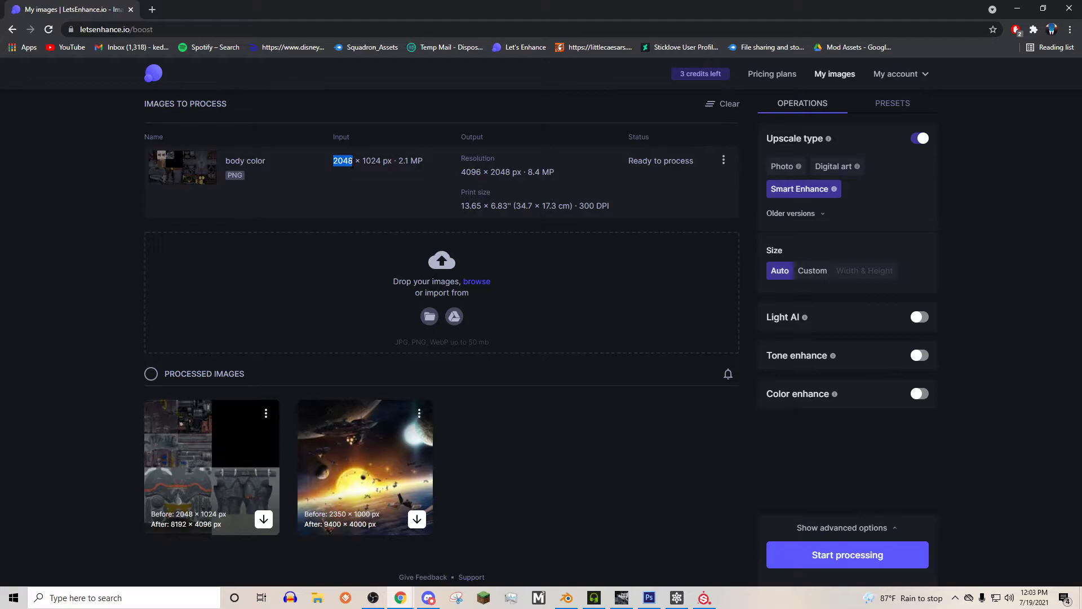
# Set the upscale type of the body color image to Digital art and its size mode to Custom.
pyautogui.moveTo(380, 161)
pyautogui.mouseDown()
pyautogui.moveTo(340, 169)
pyautogui.moveTo(360, 167)
pyautogui.mouseUp()
pyautogui.click(833, 167)
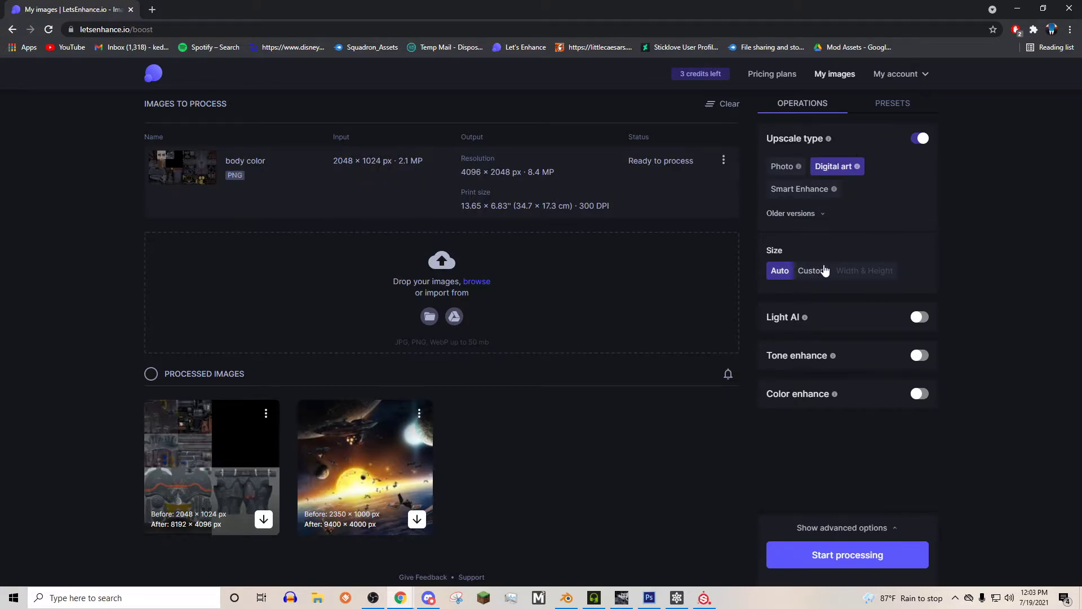
pyautogui.click(812, 270)
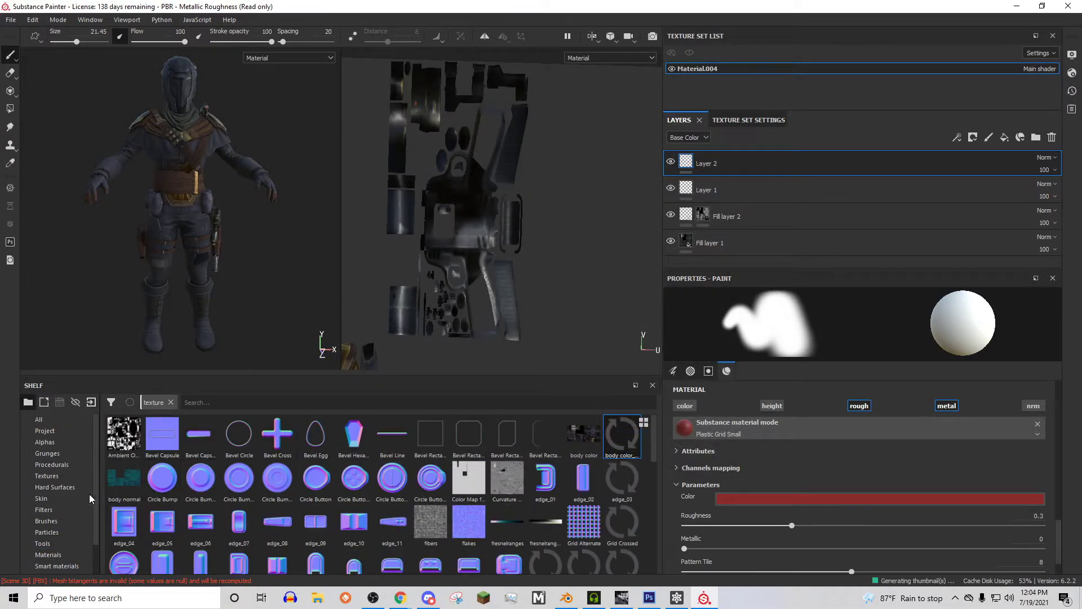
# Replace the base color texture of Fill layer 1 with the upscaled body color_digital_art_x4 image.
pyautogui.click(73, 475)
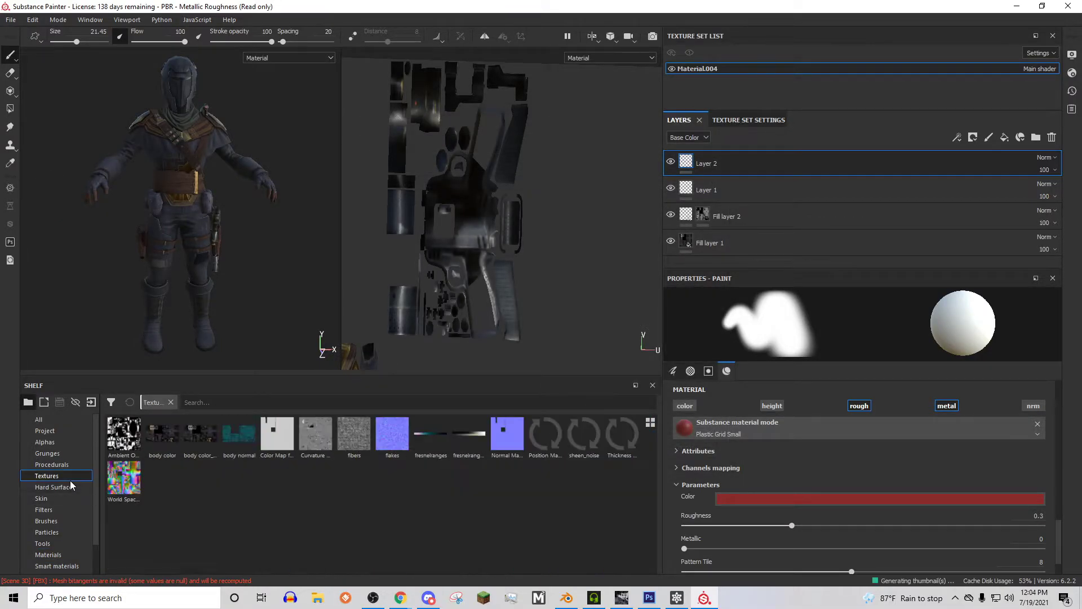
pyautogui.click(209, 453)
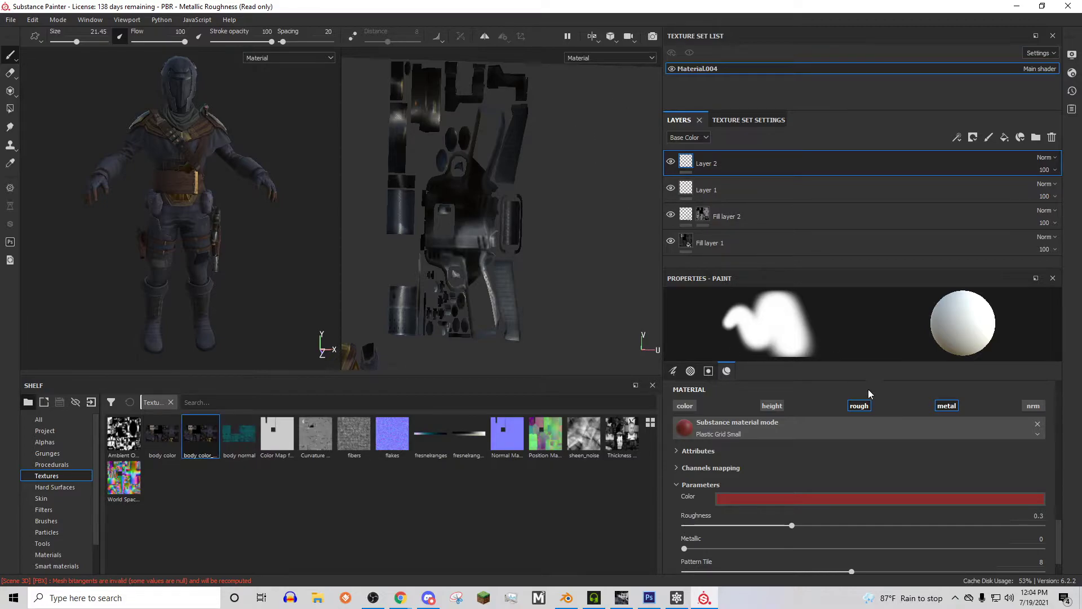
pyautogui.click(722, 243)
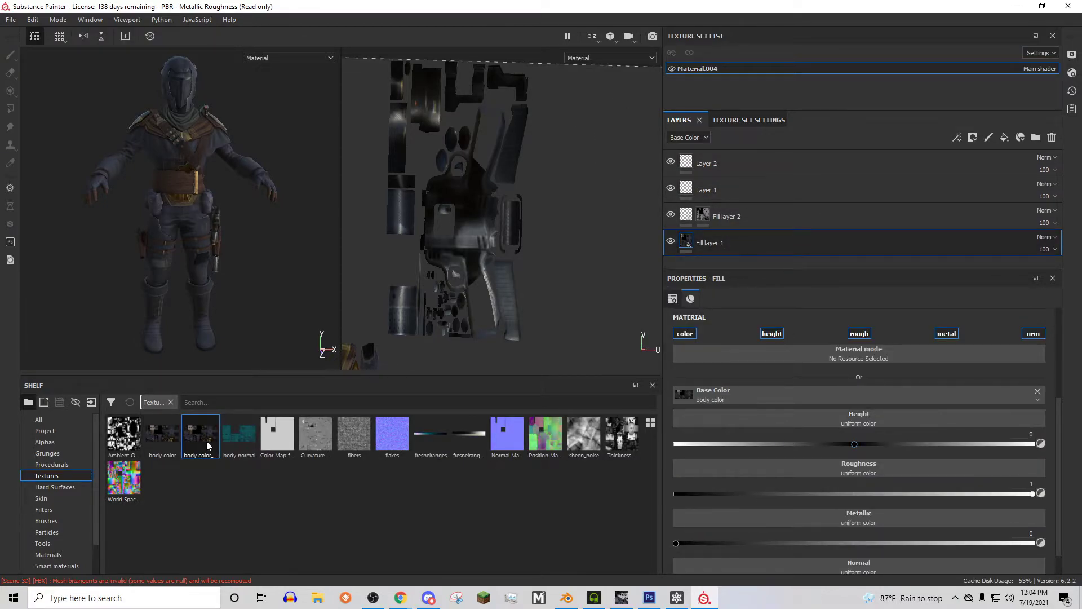
pyautogui.moveTo(208, 445); pyautogui.dragTo(829, 395)
# Inspect the upscaled color texture on the character's helmet, chest and full body from the front and side.
pyautogui.keyDown('alt'); pyautogui.moveTo(238, 128); pyautogui.dragTo(255, 229, button='middle'); pyautogui.keyUp('alt')
pyautogui.scroll(-4, 243, 214)
pyautogui.scroll(10, 230, 194)
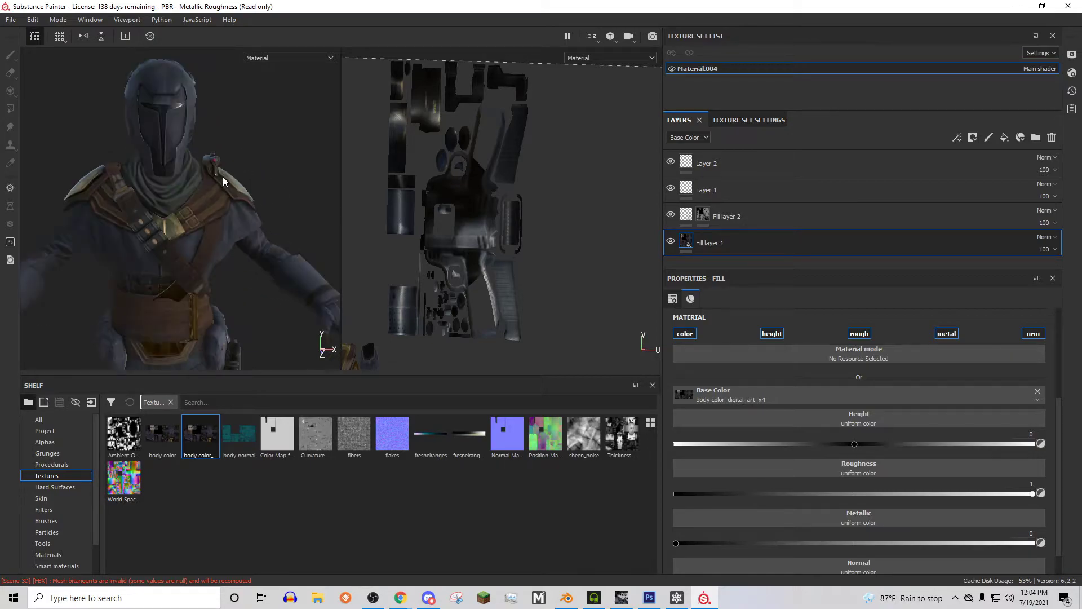
pyautogui.keyDown('alt'); pyautogui.moveTo(224, 161); pyautogui.dragTo(193, 176); pyautogui.keyUp('alt')
pyautogui.scroll(-3, 194, 175)
pyautogui.scroll(-7, 167, 260)
pyautogui.keyDown('alt'); pyautogui.moveTo(168, 263); pyautogui.dragTo(179, 169, button='middle'); pyautogui.keyUp('alt')
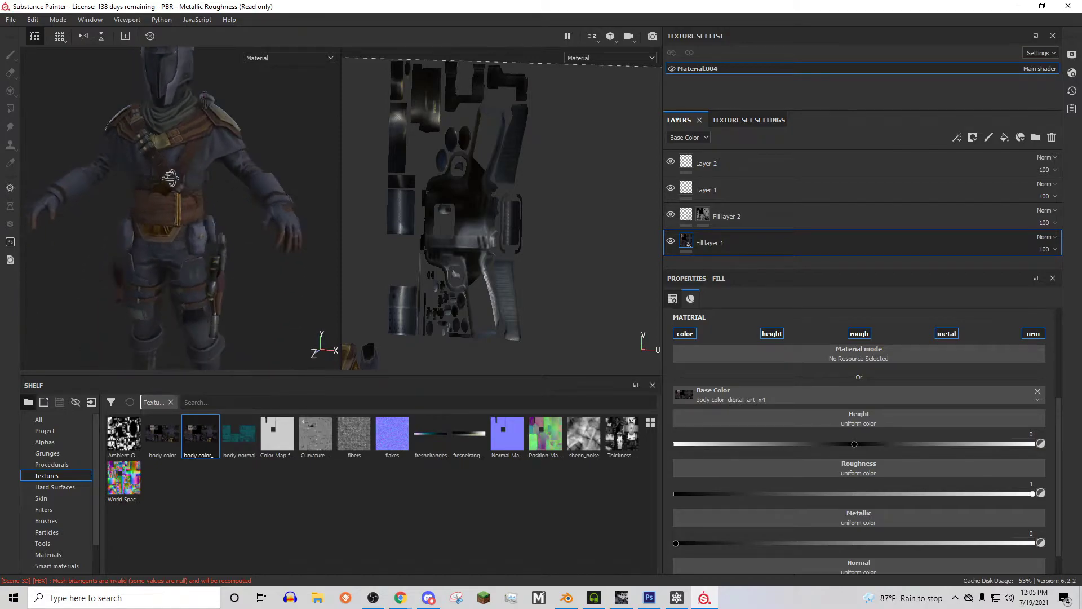
pyautogui.keyDown('alt'); pyautogui.moveTo(179, 169); pyautogui.dragTo(100, 199); pyautogui.keyUp('alt')
pyautogui.scroll(-3, 69, 543)
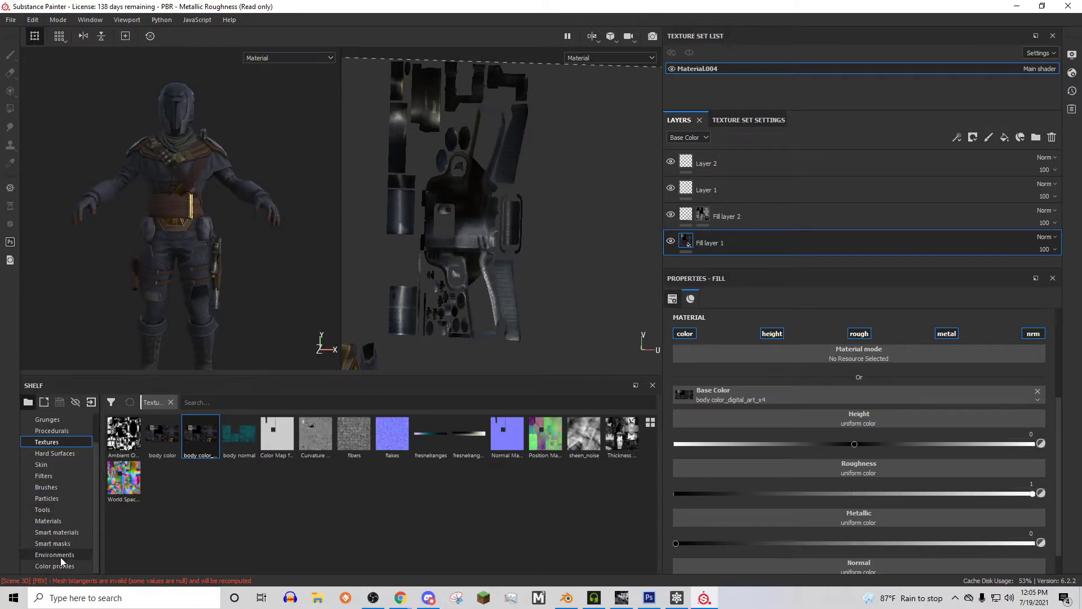
# Light the character with the Studio 03 environment map and view it from another angle.
pyautogui.click(56, 555)
pyautogui.keyDown('alt'); pyautogui.moveTo(197, 199); pyautogui.dragTo(231, 291); pyautogui.keyUp('alt')
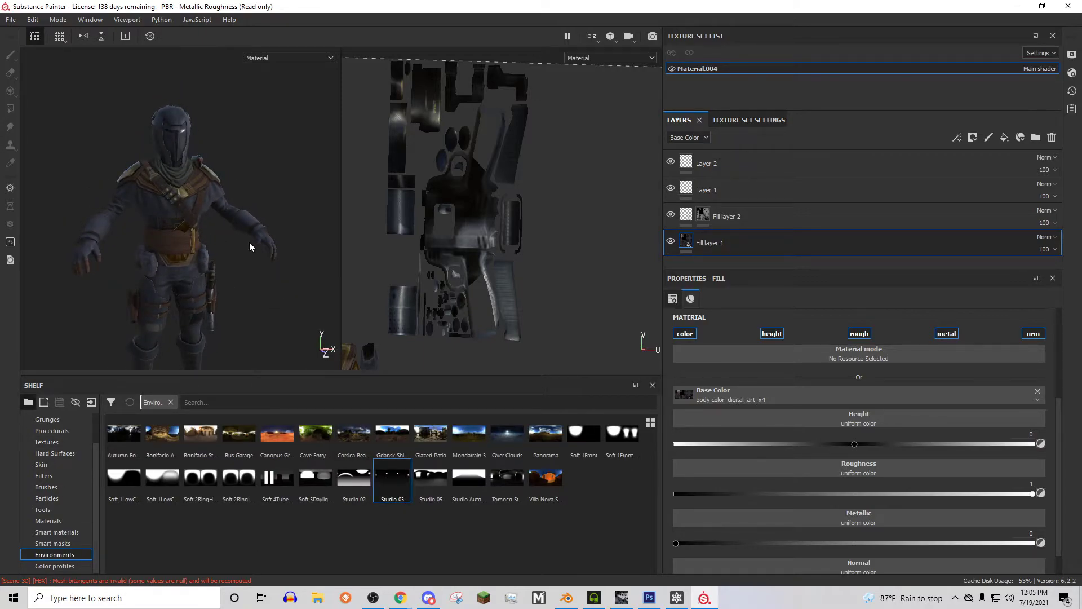
pyautogui.keyDown('alt'); pyautogui.moveTo(250, 243); pyautogui.dragTo(336, 190); pyautogui.keyUp('alt')
# Try the Villa Nova, two Soft 1Front and Soft 4Tube environment maps on the character, and return the lighting to Studio 03.
pyautogui.moveTo(542, 479); pyautogui.dragTo(325, 283)
pyautogui.keyDown('alt'); pyautogui.moveTo(285, 210); pyautogui.dragTo(107, 224); pyautogui.keyUp('alt')
pyautogui.moveTo(622, 434); pyautogui.dragTo(475, 381)
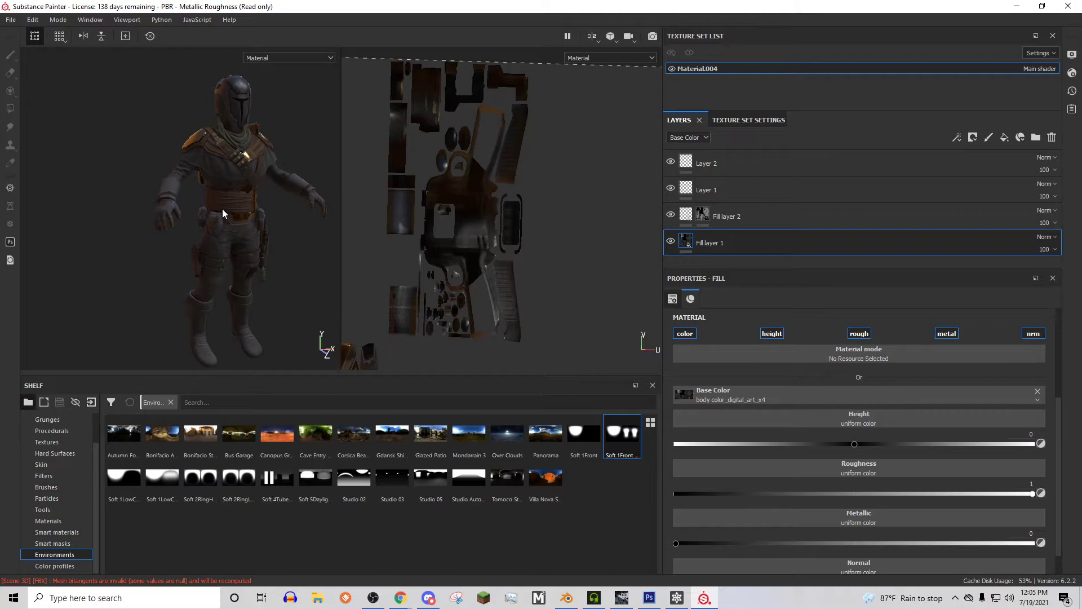
pyautogui.moveTo(222, 208); pyautogui.dragTo(255, 241)
pyautogui.moveTo(569, 445); pyautogui.dragTo(367, 319)
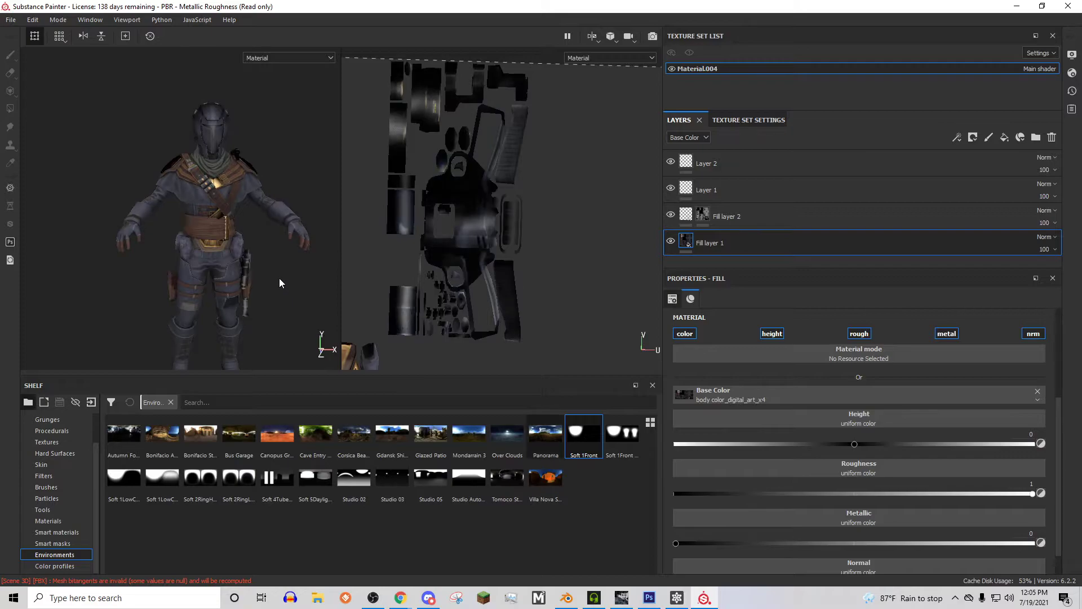
pyautogui.keyDown('alt'); pyautogui.moveTo(279, 280); pyautogui.dragTo(253, 214); pyautogui.keyUp('alt')
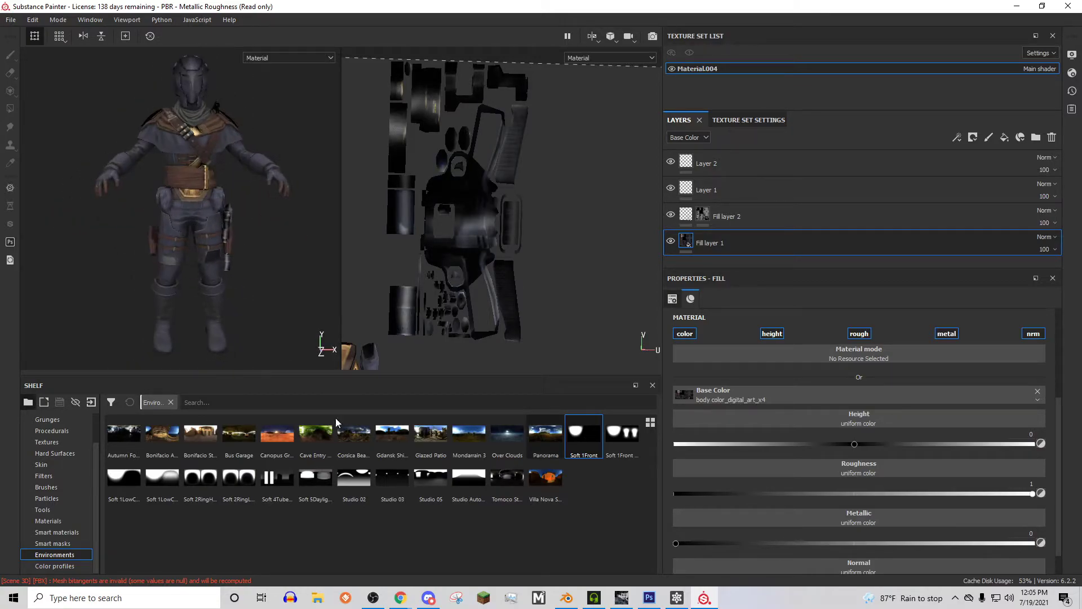
pyautogui.moveTo(277, 477); pyautogui.dragTo(255, 304)
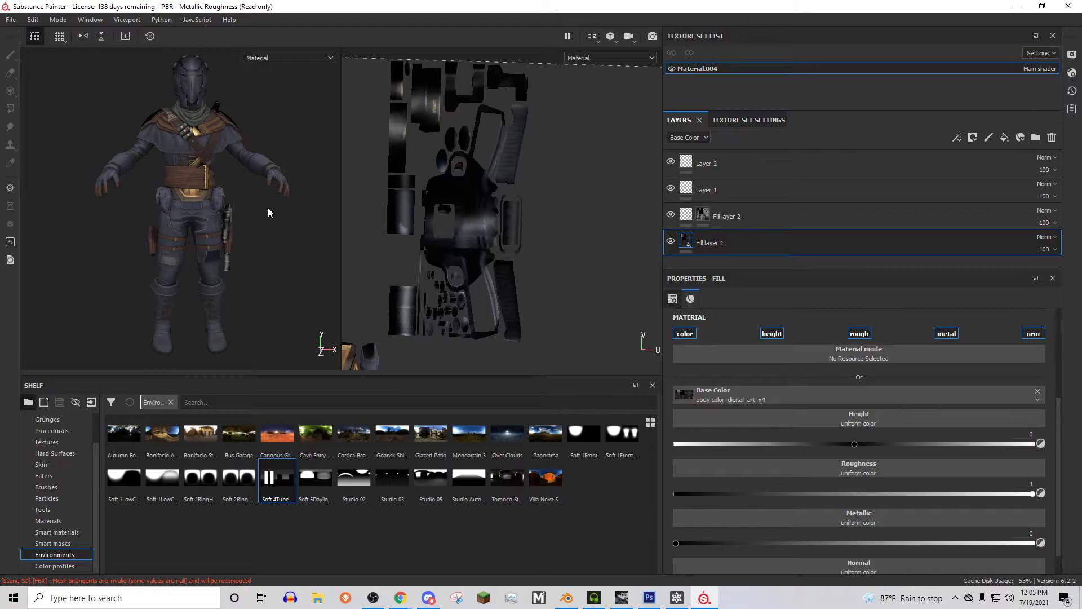
pyautogui.keyDown('alt'); pyautogui.moveTo(239, 157); pyautogui.dragTo(228, 209); pyautogui.keyUp('alt')
pyautogui.moveTo(393, 478); pyautogui.dragTo(319, 410)
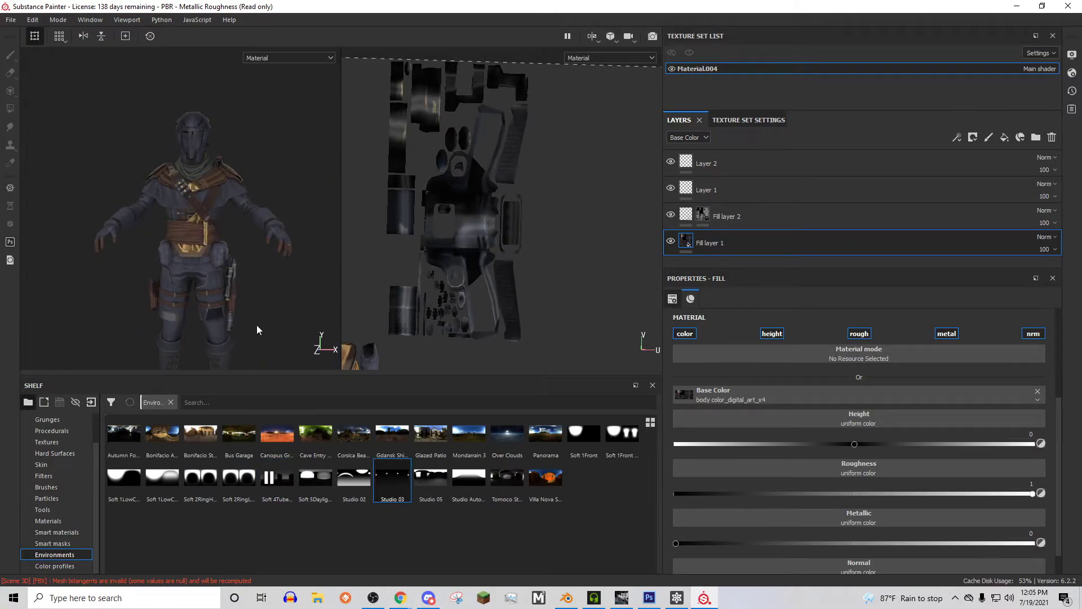
pyautogui.keyDown('alt'); pyautogui.moveTo(257, 330); pyautogui.dragTo(198, 181); pyautogui.keyUp('alt')
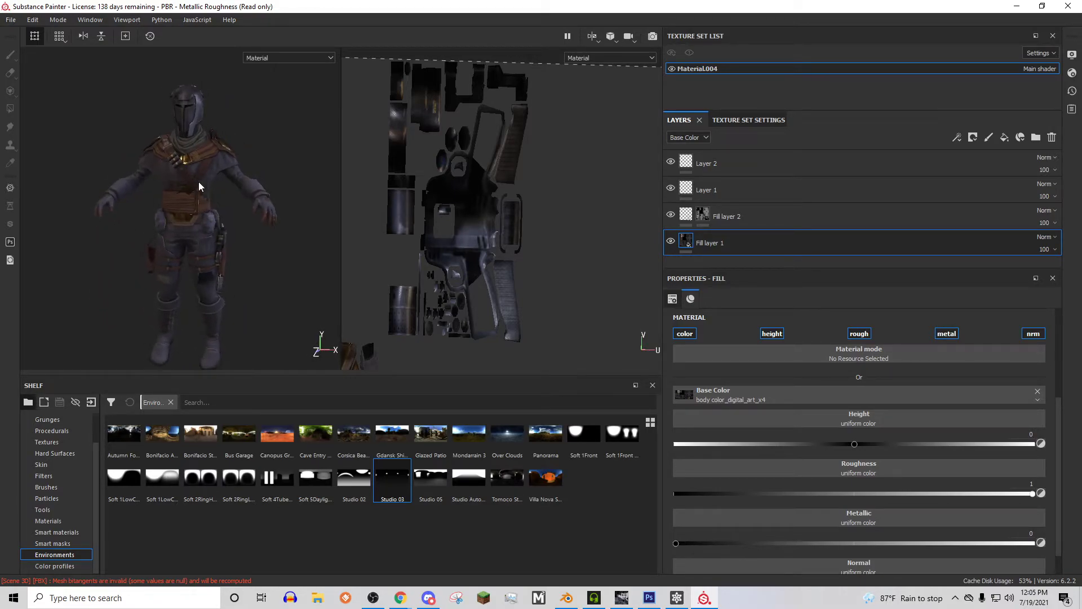
# Open the texture export settings and review all output maps of the BF TEXTURES template.
pyautogui.click(11, 20)
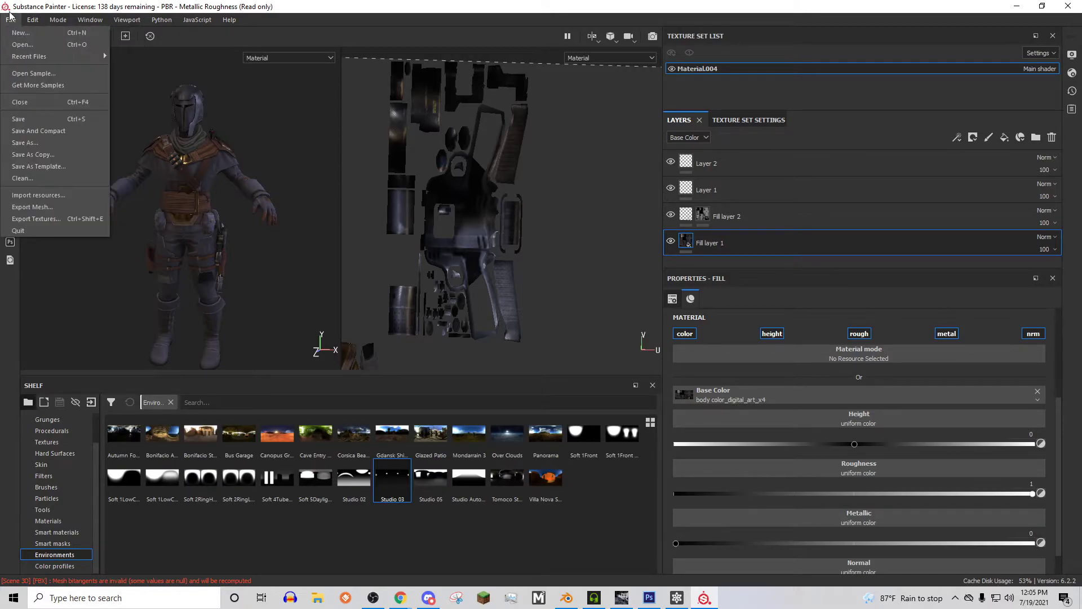
pyautogui.click(53, 222)
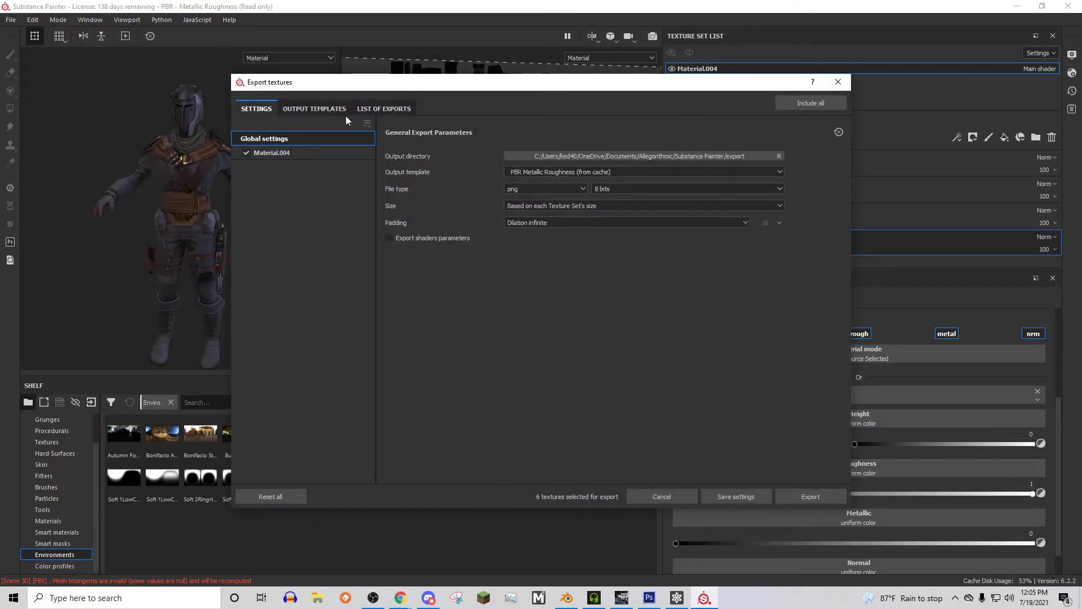
pyautogui.click(325, 109)
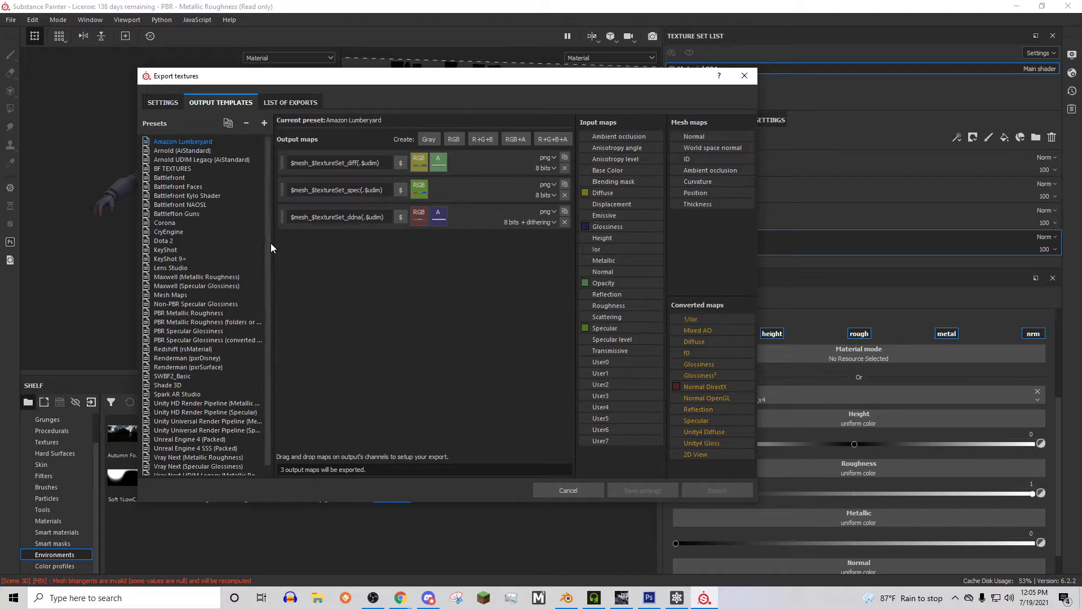
pyautogui.click(180, 165)
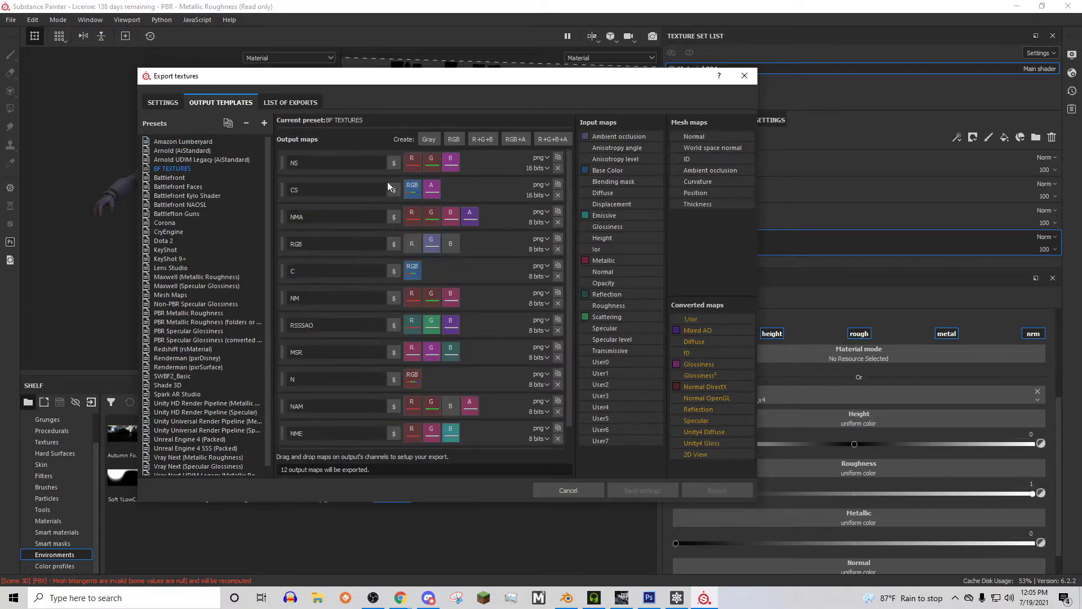
pyautogui.moveTo(570, 193); pyautogui.dragTo(563, 217)
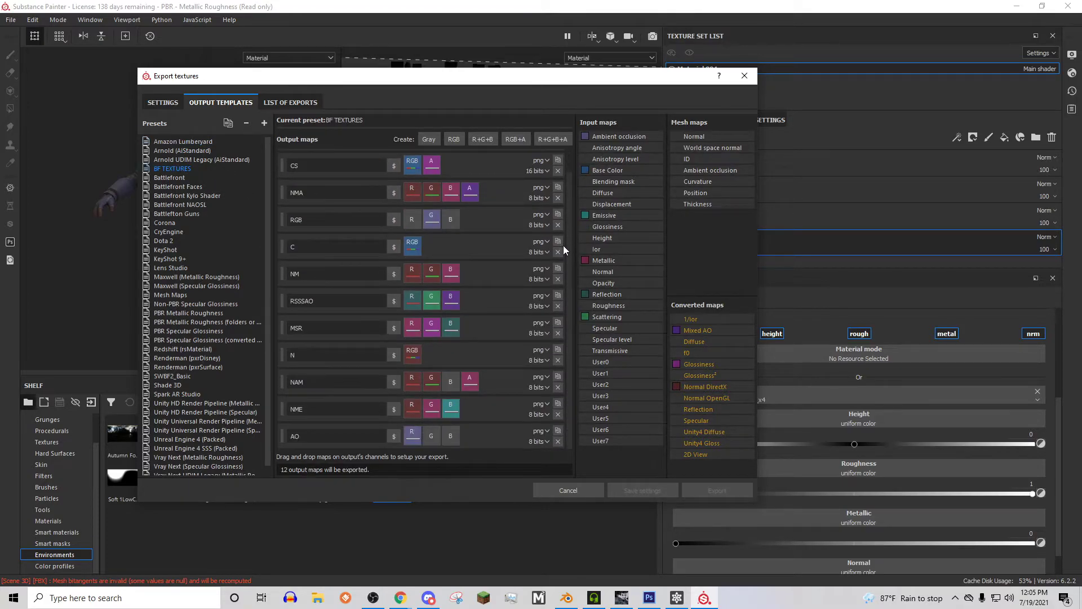
pyautogui.scroll(1, 566, 203)
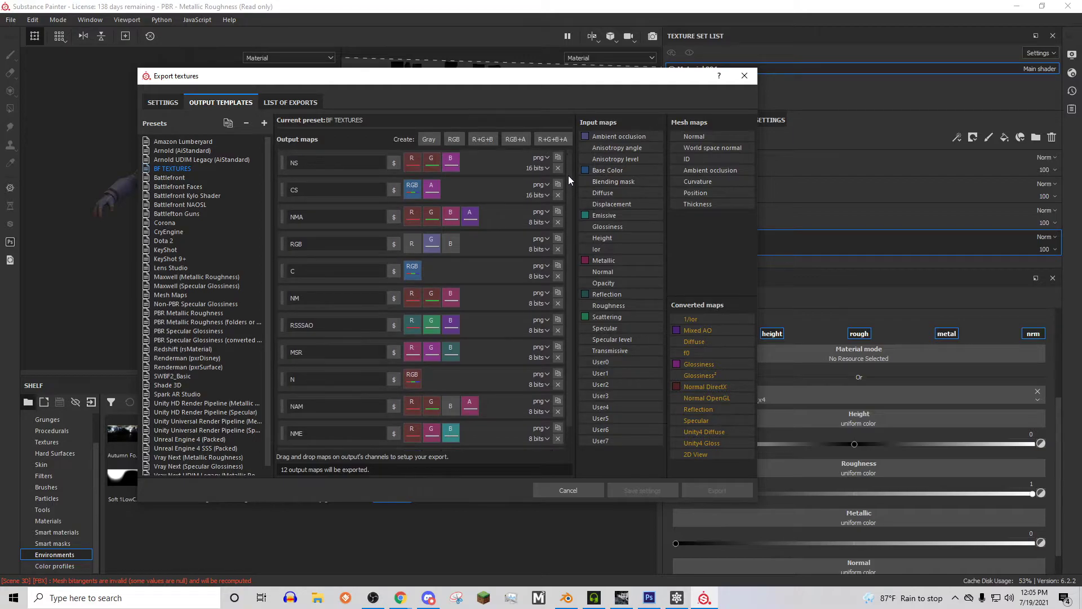
pyautogui.moveTo(568, 175)
pyautogui.mouseDown()
pyautogui.moveTo(568, 229)
pyautogui.moveTo(567, 180)
pyautogui.mouseUp()
pyautogui.moveTo(571, 307); pyautogui.dragTo(564, 284)
pyautogui.moveTo(568, 267); pyautogui.dragTo(554, 195)
# Set the export's output template to BF TEXTURES and its output directory to the Robaku Onslaught skin folder.
pyautogui.click(162, 103)
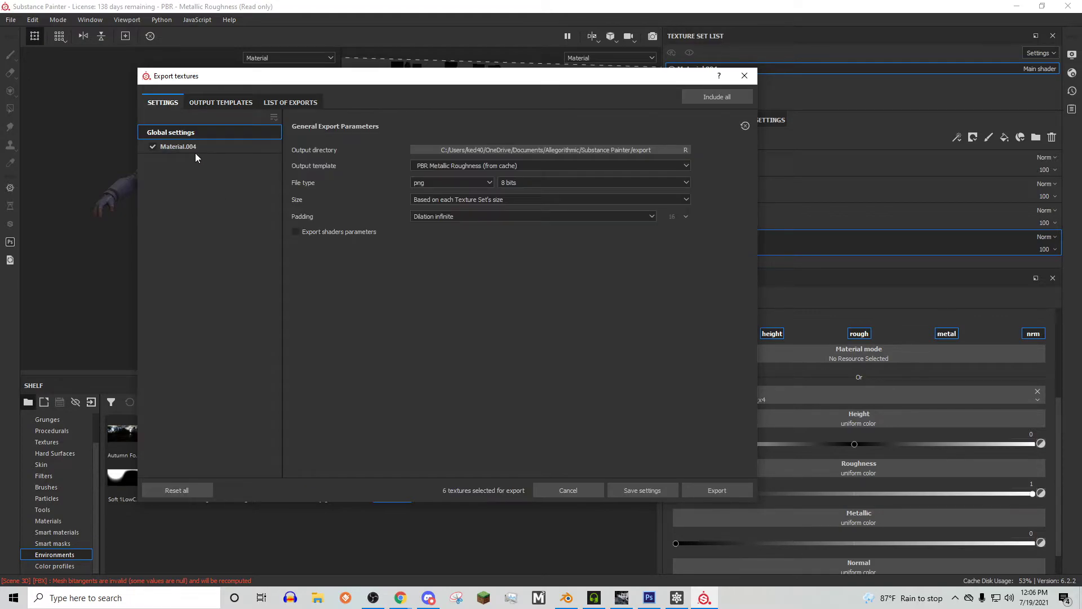
pyautogui.click(416, 167)
pyautogui.scroll(10, 448, 197)
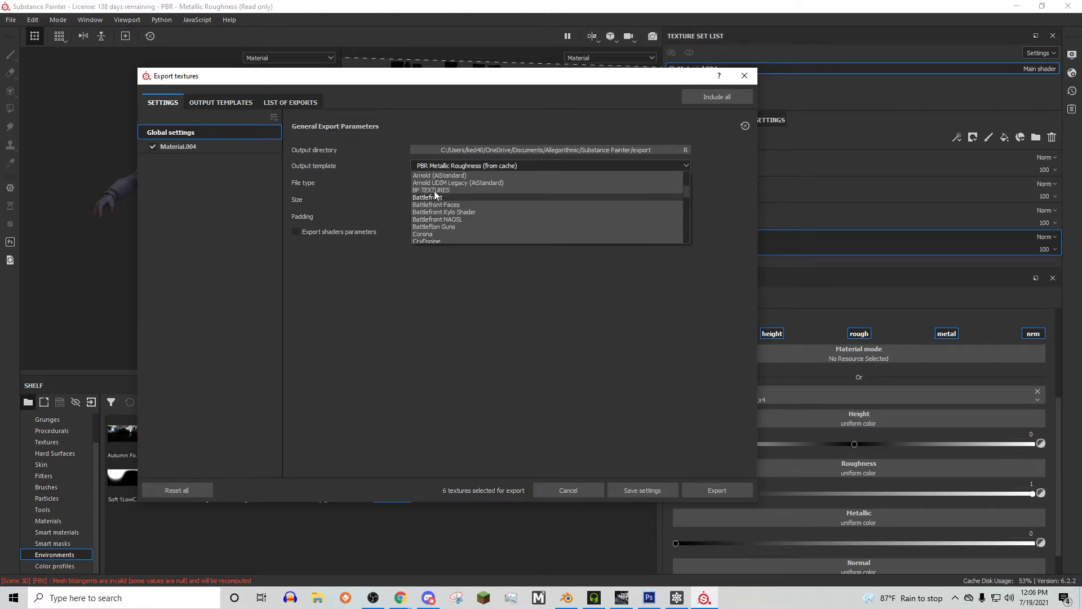
pyautogui.click(435, 196)
pyautogui.click(476, 150)
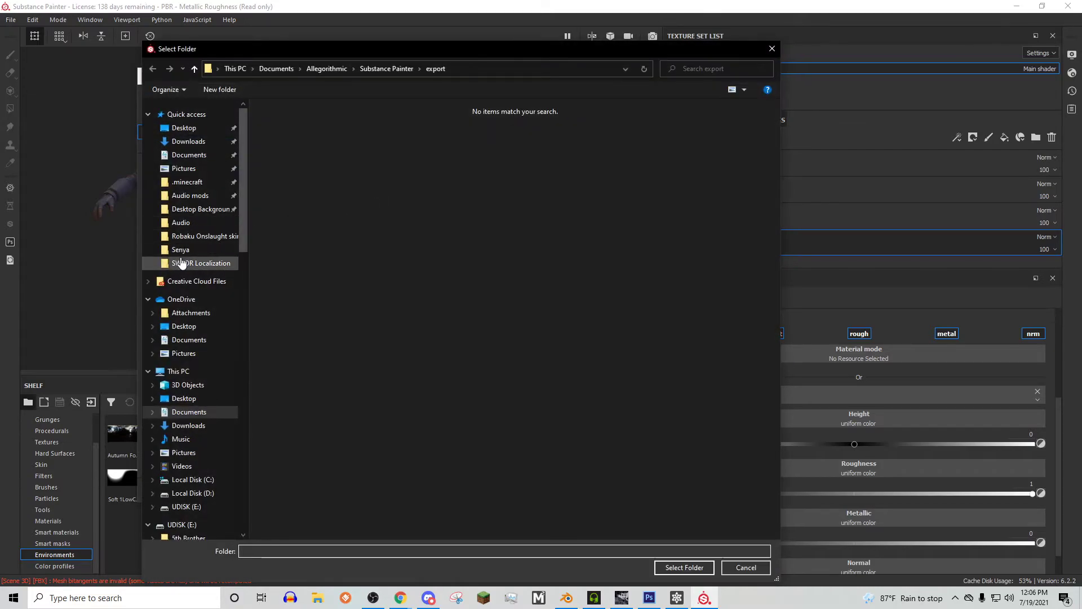
pyautogui.click(195, 236)
pyautogui.click(677, 567)
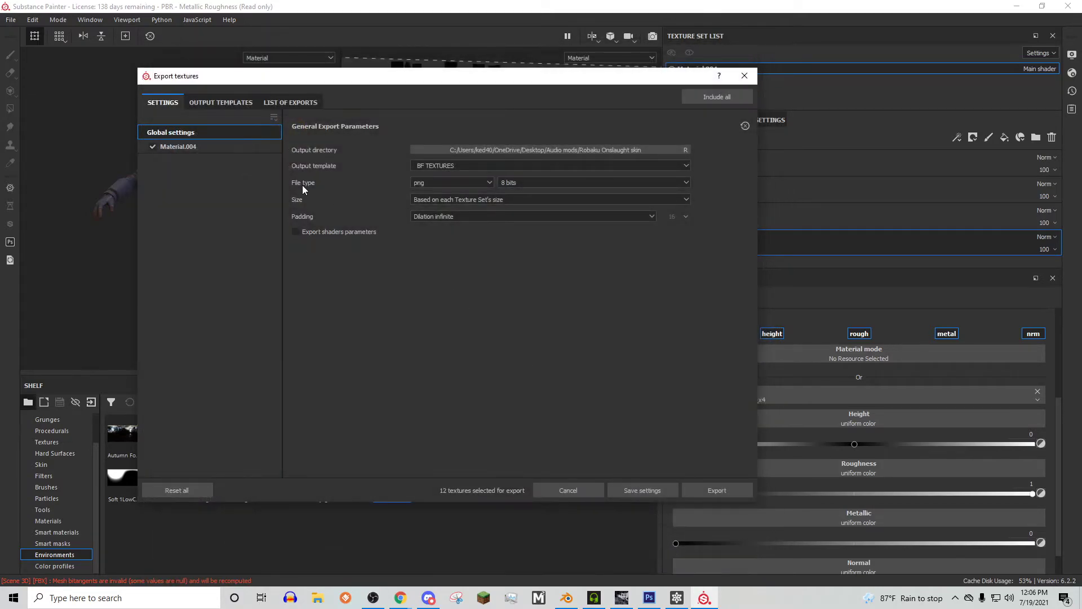
# Limit the Material.004 output maps to CS, NM and AO, export these textures, and close the export window.
pyautogui.click(181, 148)
pyautogui.click(295, 258)
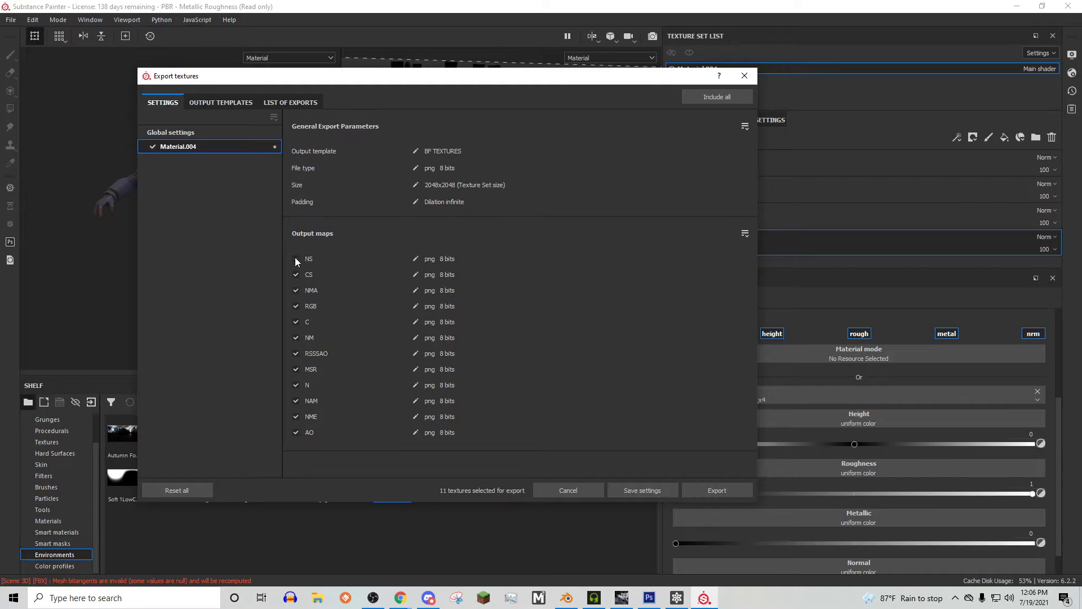
pyautogui.moveTo(295, 290); pyautogui.dragTo(294, 401)
pyautogui.click(294, 420)
pyautogui.click(296, 432)
pyautogui.click(296, 337)
pyautogui.click(709, 486)
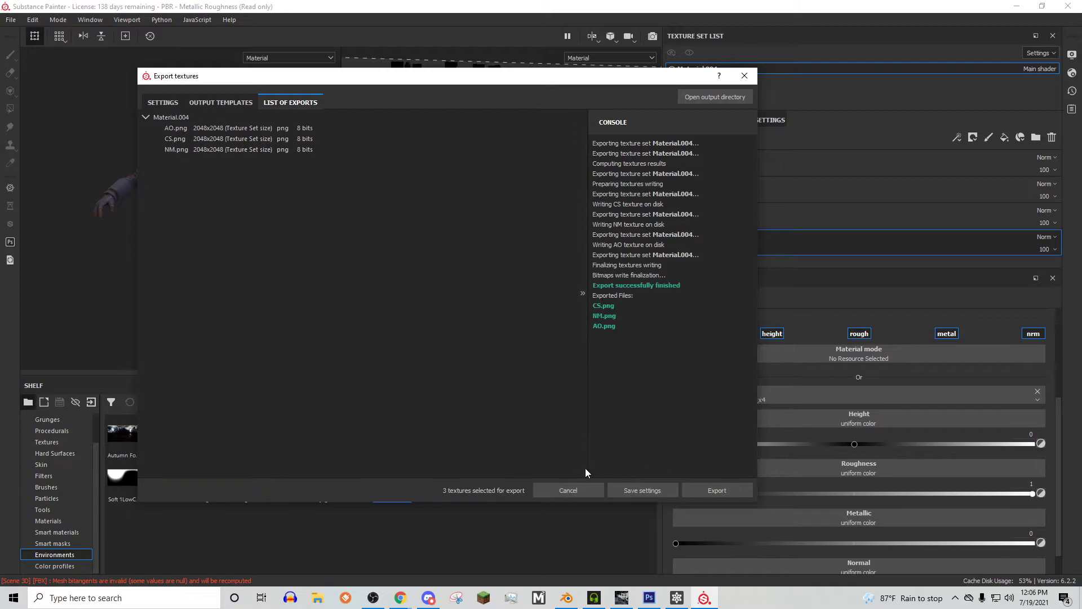
pyautogui.click(563, 492)
# Switch to Photoshop and close the body color.png and gun color.png documents without saving.
pyautogui.click(647, 600)
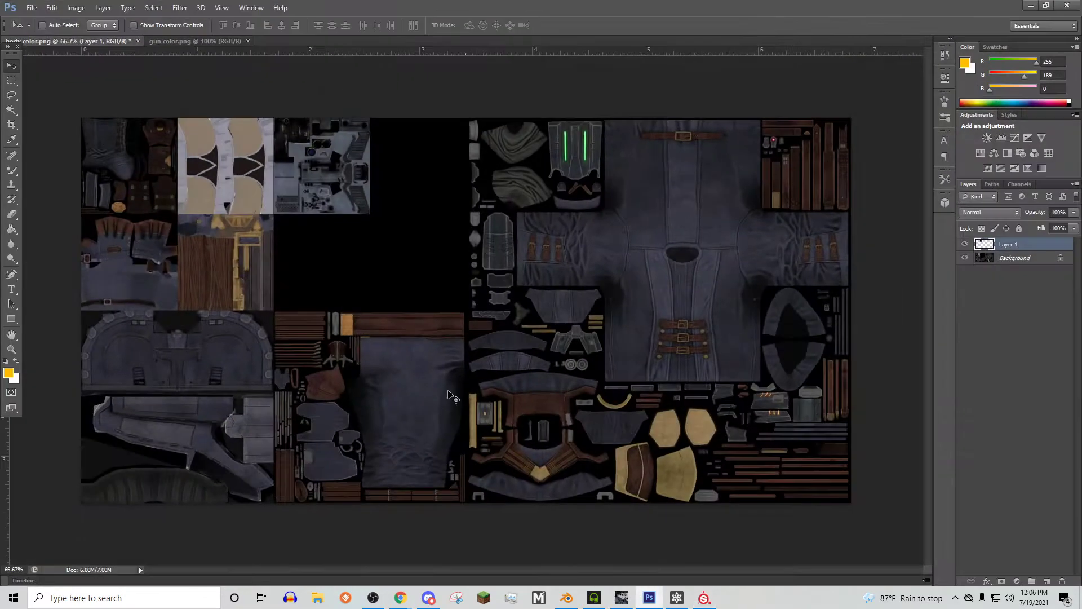
pyautogui.click(138, 41)
pyautogui.click(550, 226)
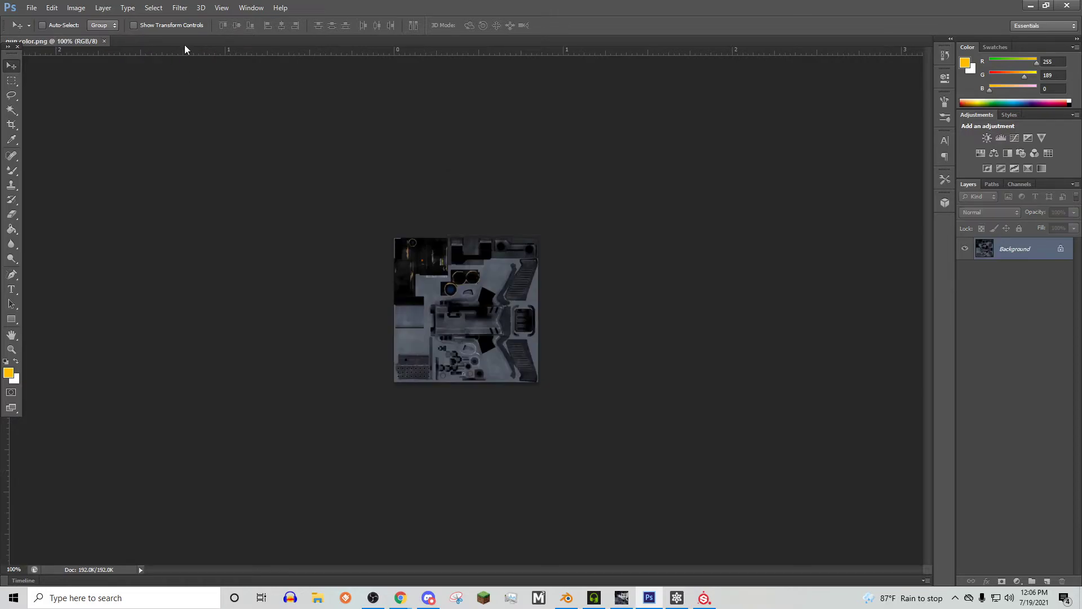
pyautogui.click(103, 41)
# Open the exported AO.png from the Robaku Onslaught skin folder.
pyautogui.click(31, 7)
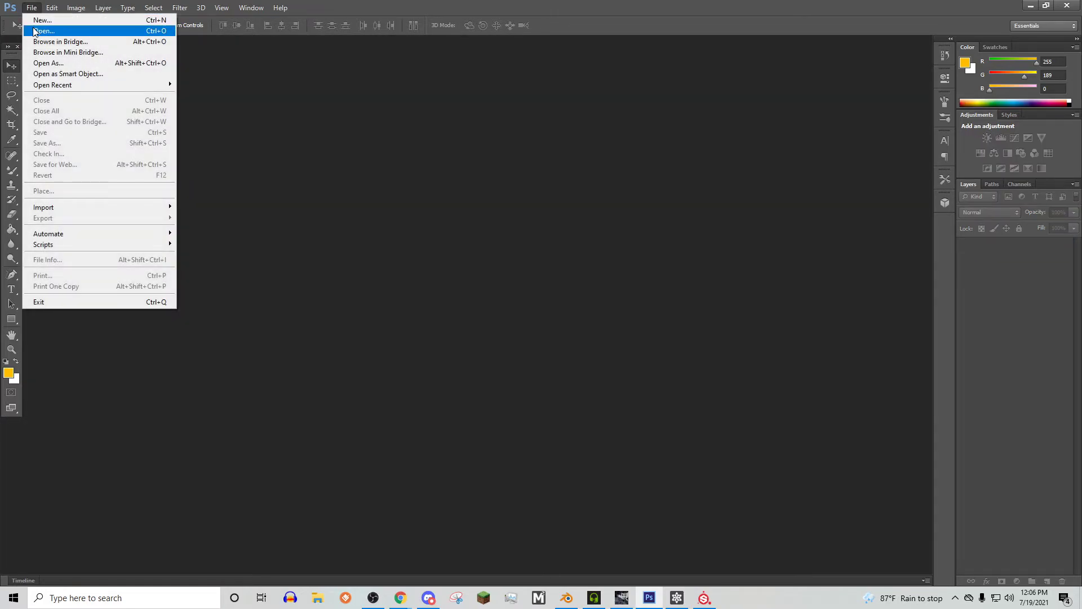
pyautogui.click(35, 32)
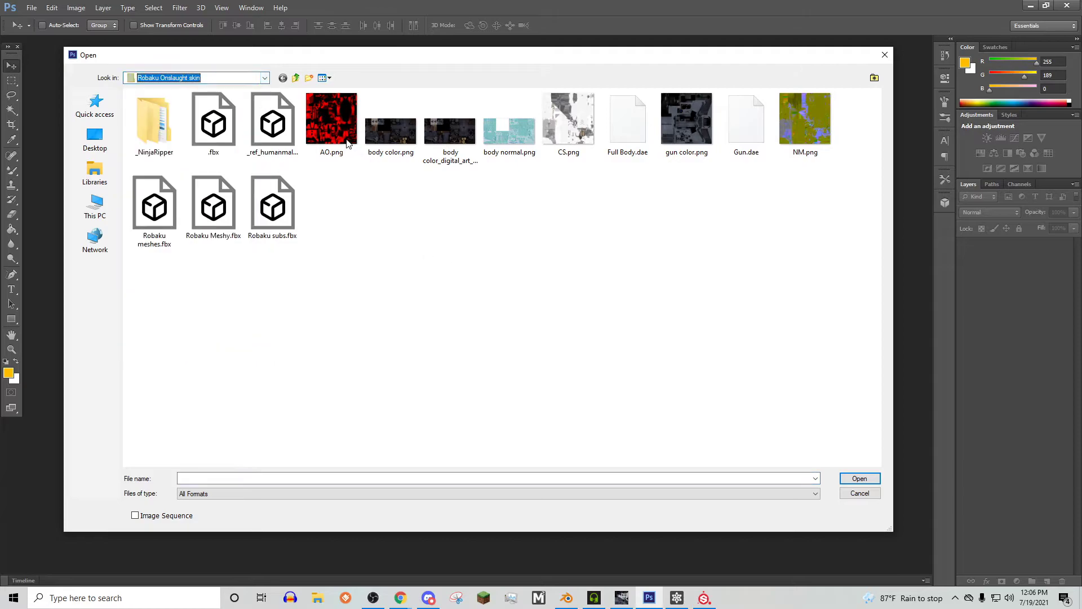
pyautogui.doubleClick(334, 133)
# Fill the green channel of AO.png with a light gray color in Normal mode at 100% opacity.
pyautogui.click(1018, 186)
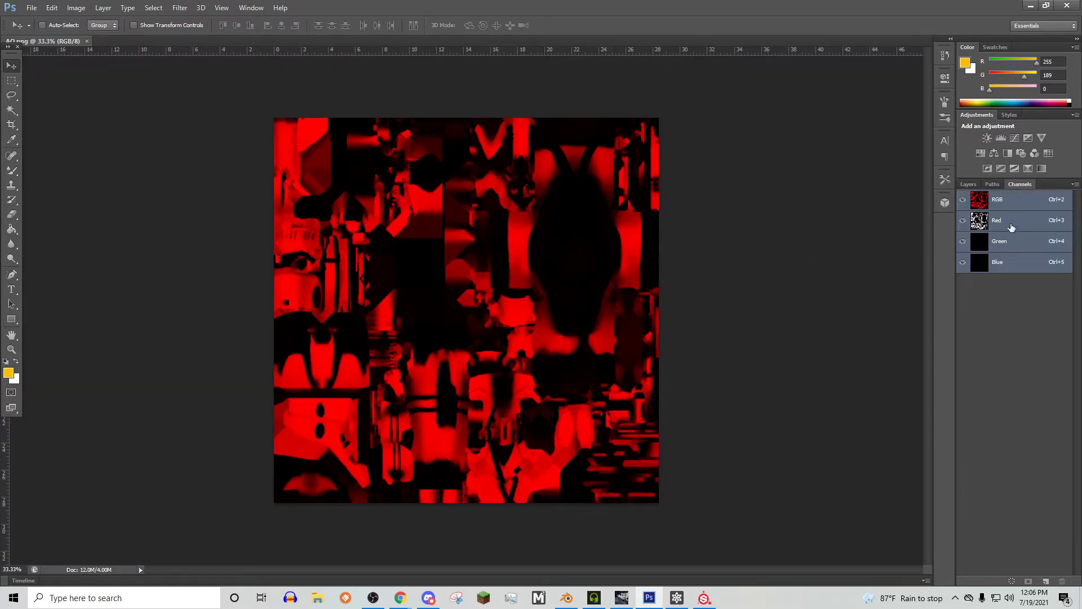
pyautogui.click(1008, 242)
pyautogui.click(35, 8)
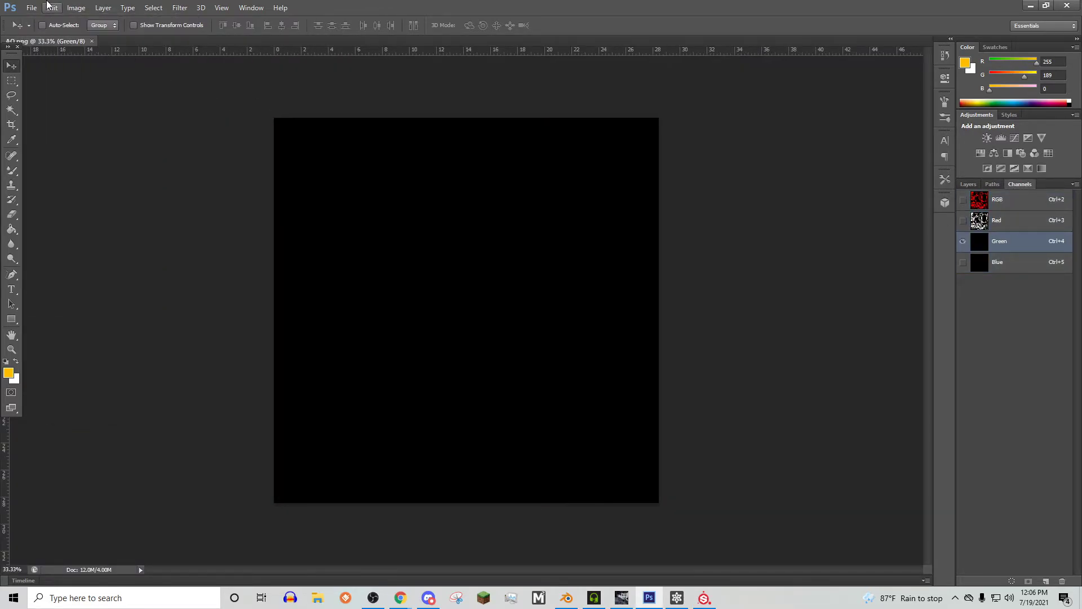
pyautogui.click(52, 8)
pyautogui.click(60, 167)
pyautogui.click(329, 172)
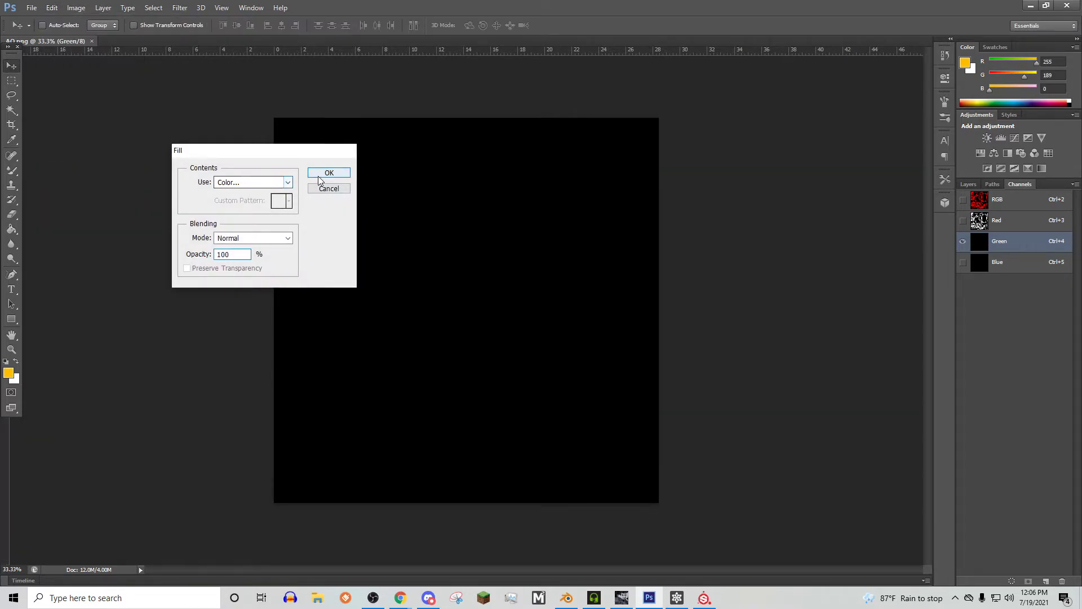
# Set the foreground color to bdbdbd.
pyautogui.click(9, 373)
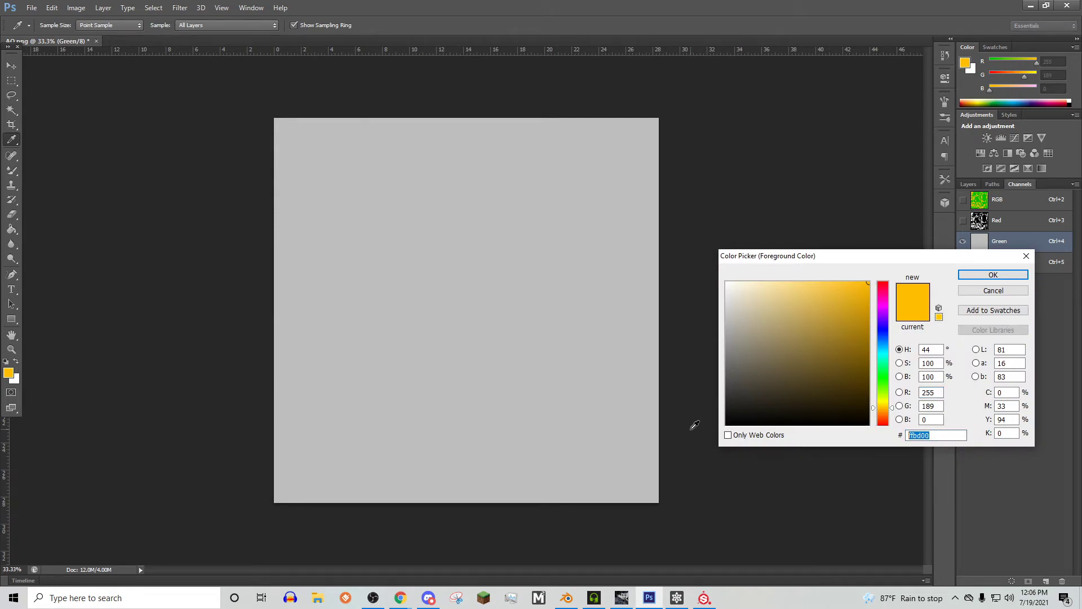
pyautogui.write('bdbdbd')
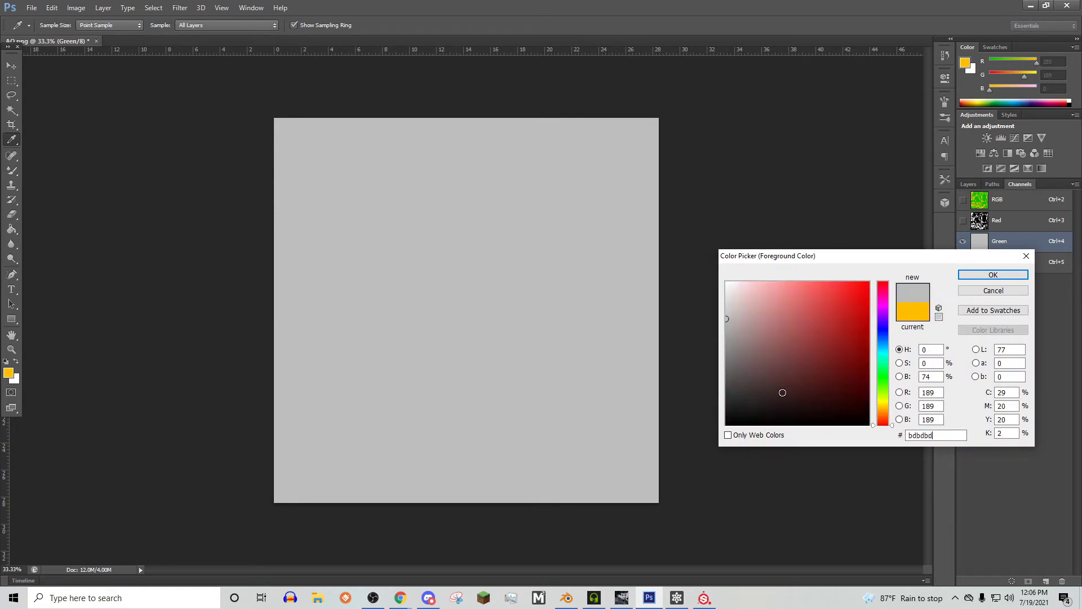
pyautogui.click(993, 275)
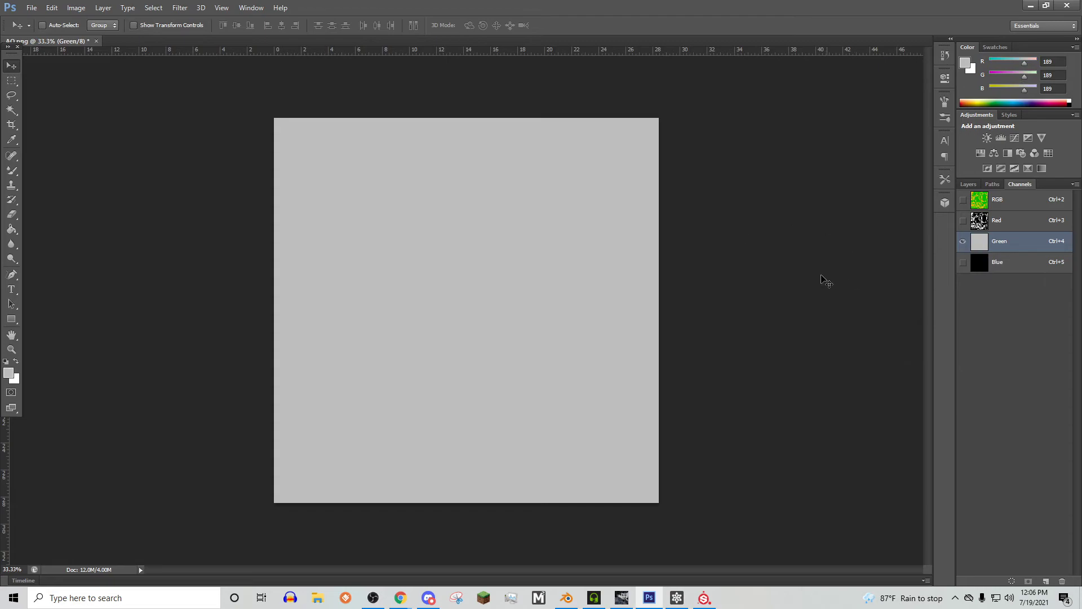
# Show the composite RGB channel of AO.png again and return to its layers.
pyautogui.click(963, 199)
pyautogui.click(988, 199)
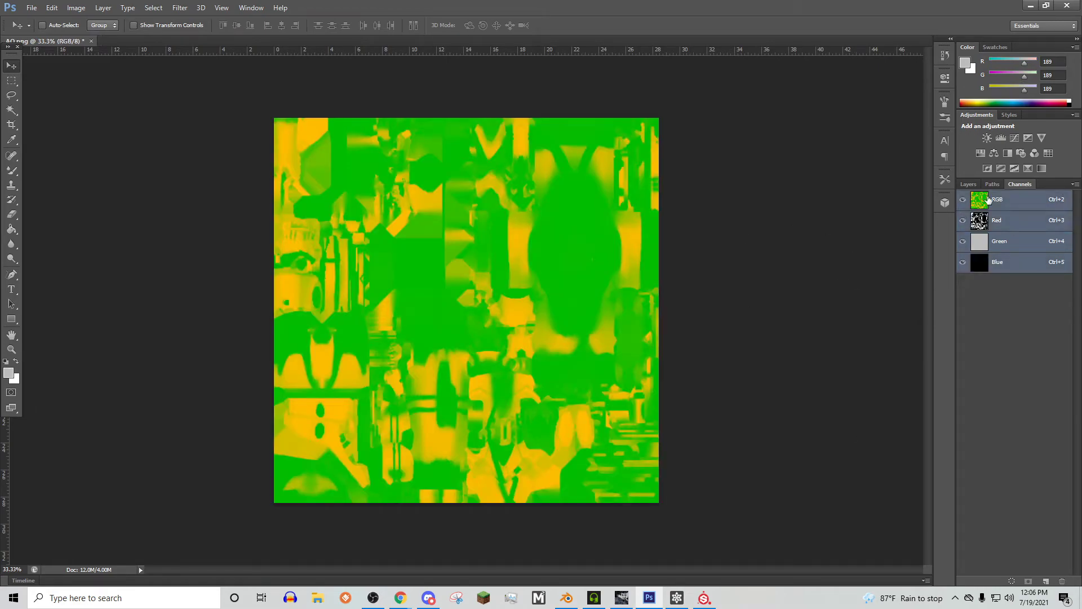
pyautogui.click(968, 185)
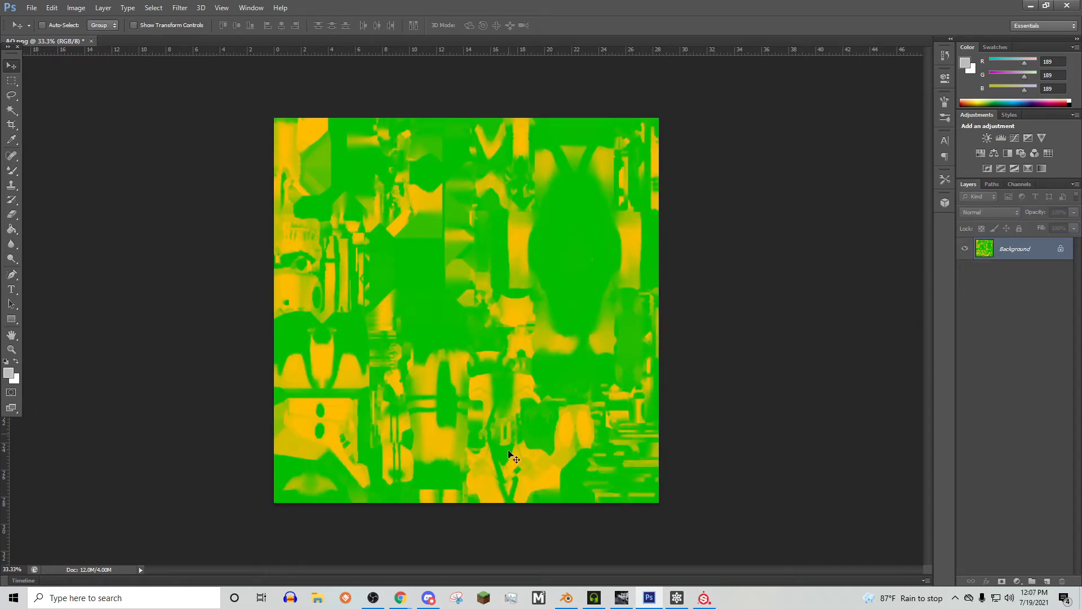
# Switch to Substance Painter and examine the weapon hilt on the model's leg and the full UV texture layout.
pyautogui.click(703, 596)
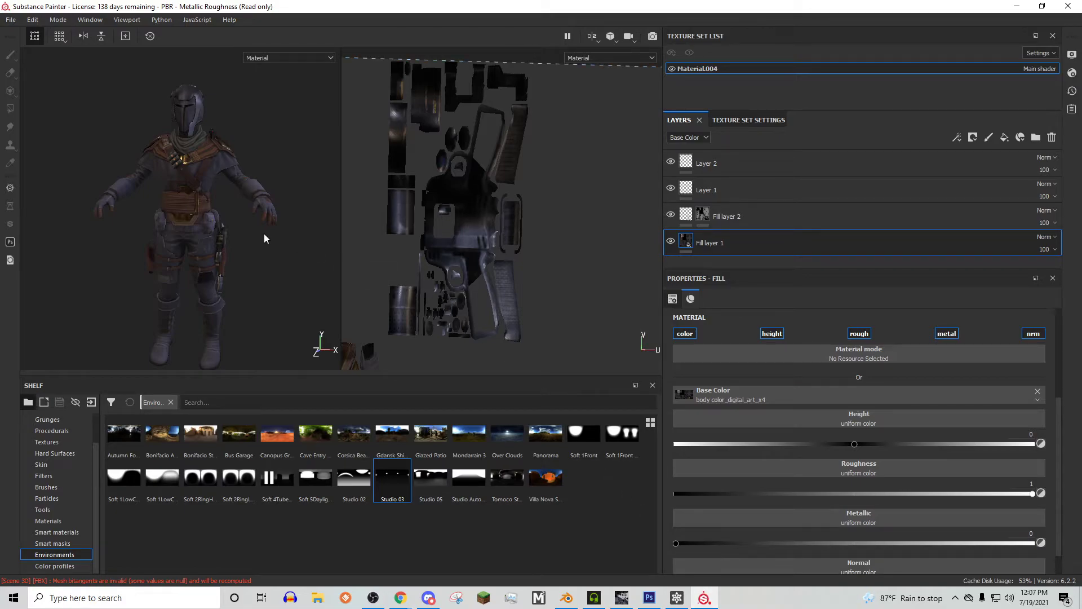
pyautogui.keyDown('alt'); pyautogui.moveTo(234, 227); pyautogui.dragTo(241, 134); pyautogui.keyUp('alt')
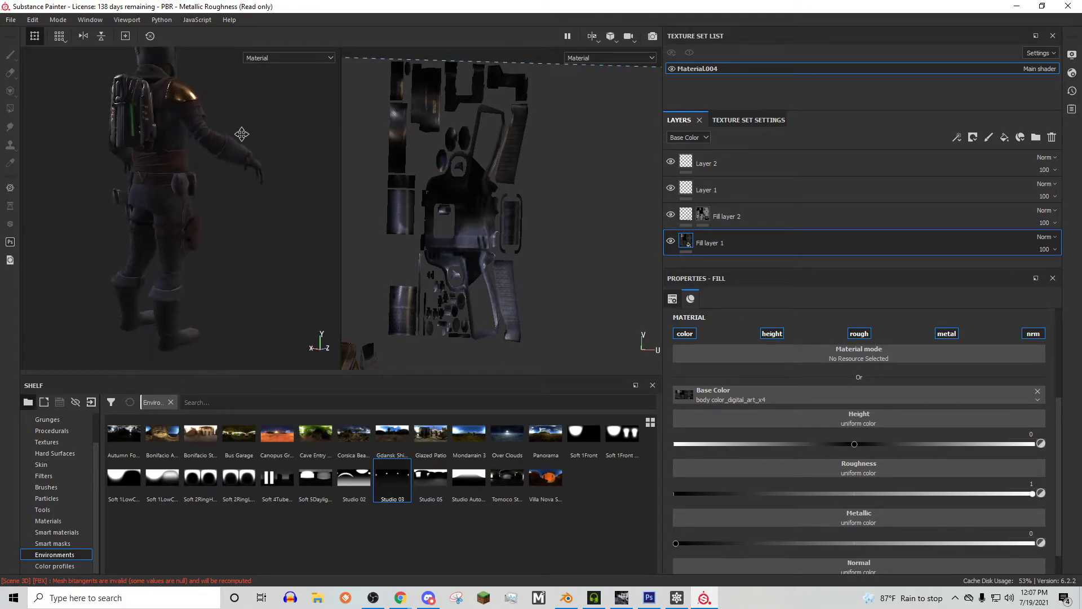
pyautogui.keyDown('alt'); pyautogui.moveTo(241, 133); pyautogui.dragTo(243, 116, button='middle'); pyautogui.keyUp('alt')
pyautogui.keyDown('alt'); pyautogui.moveTo(243, 116); pyautogui.dragTo(101, 124); pyautogui.keyUp('alt')
pyautogui.keyDown('alt'); pyautogui.moveTo(138, 168); pyautogui.dragTo(36, 124, button='middle'); pyautogui.keyUp('alt')
pyautogui.scroll(6, 180, 147)
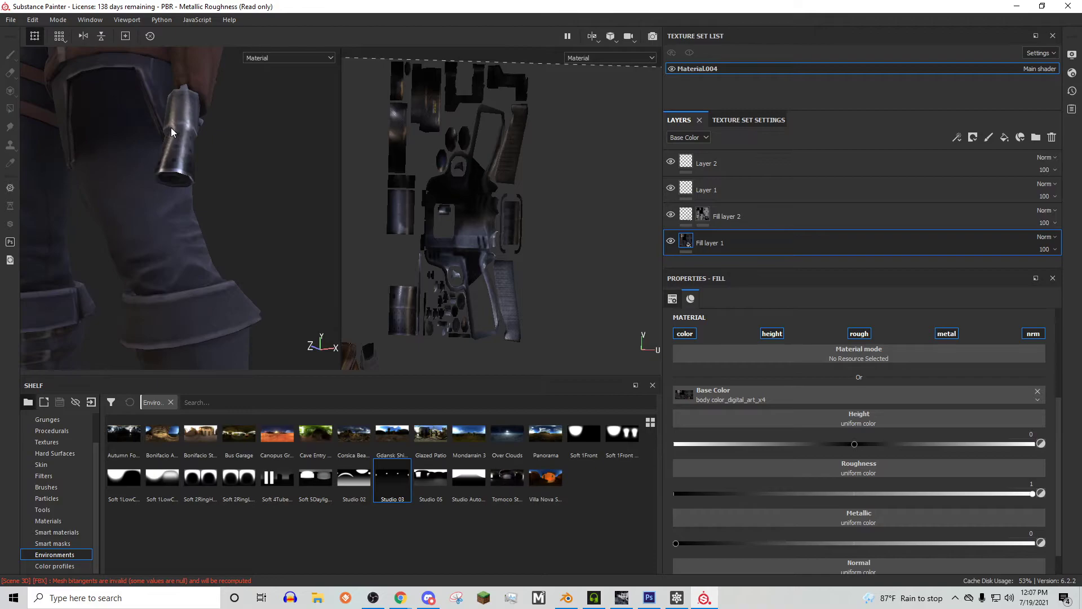
pyautogui.scroll(-10, 171, 127)
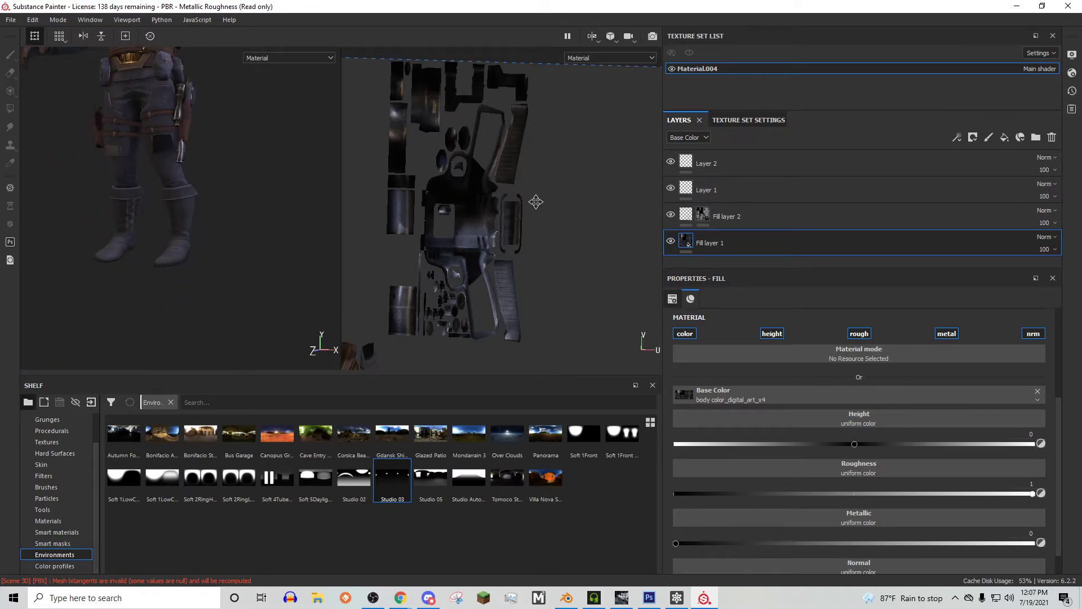
pyautogui.scroll(-7, 536, 201)
pyautogui.keyDown('alt'); pyautogui.moveTo(548, 335); pyautogui.dragTo(472, 180, button='middle'); pyautogui.keyUp('alt')
pyautogui.scroll(-3, 476, 185)
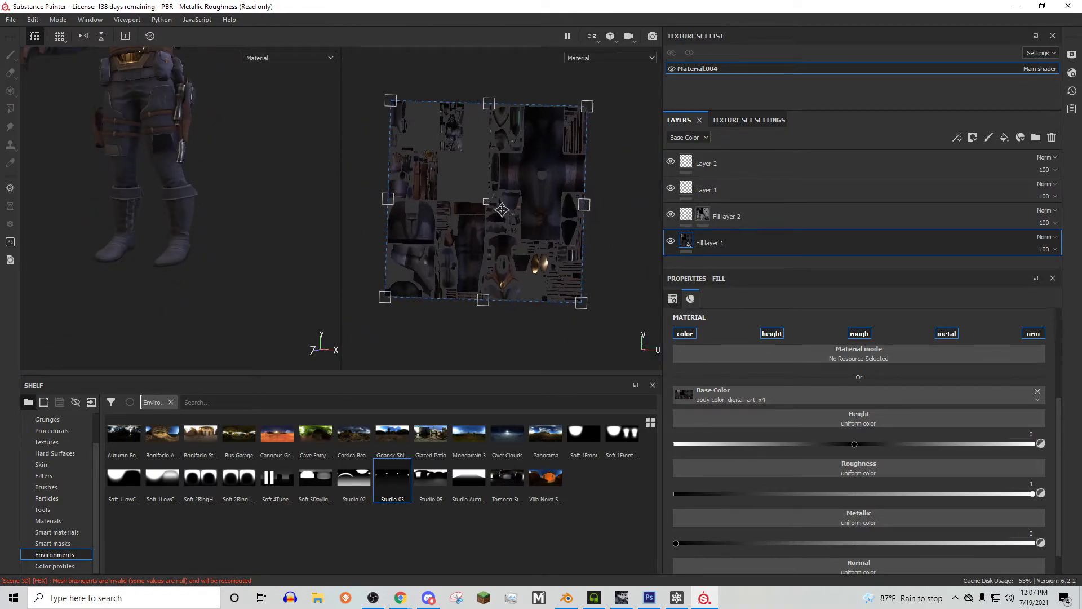
pyautogui.scroll(2, 501, 209)
# Try painting the Fabric Rough material over the character's thighs on Layer 2.
pyautogui.click(73, 521)
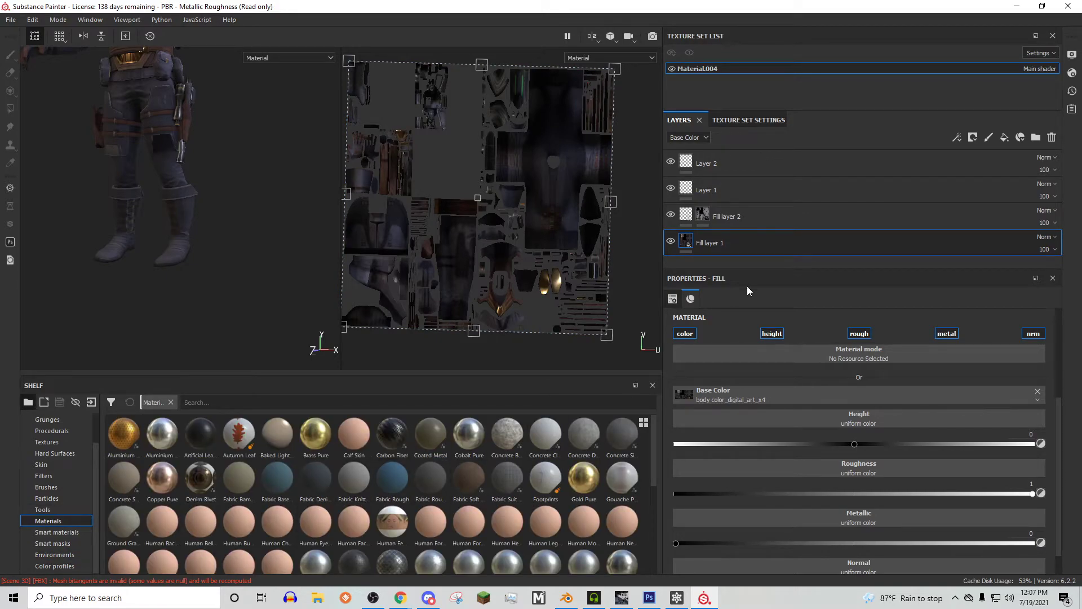
pyautogui.click(719, 163)
pyautogui.click(402, 474)
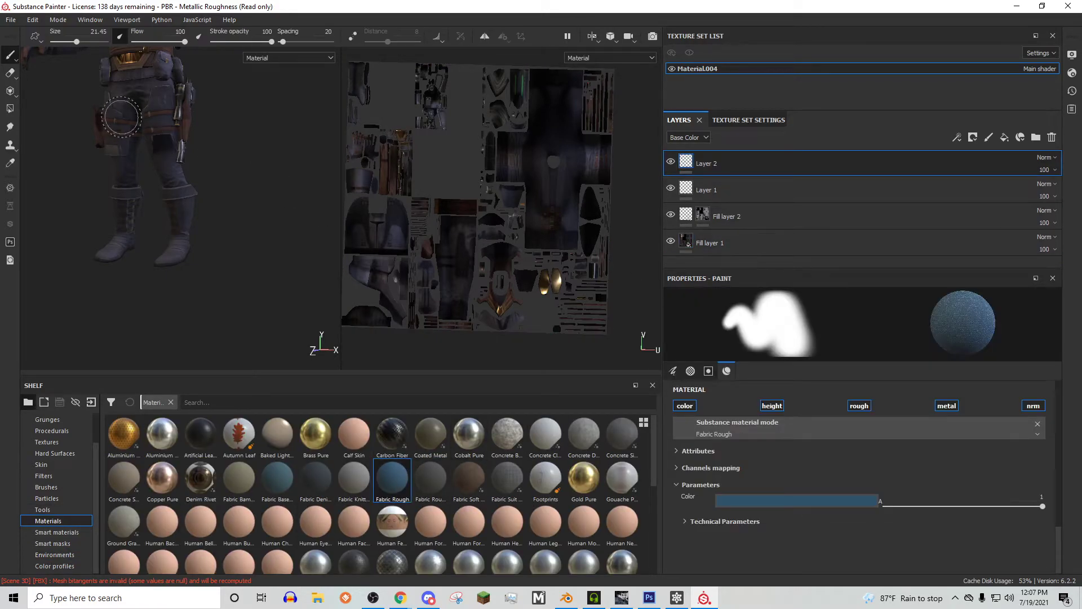
pyautogui.moveTo(167, 143); pyautogui.dragTo(176, 127)
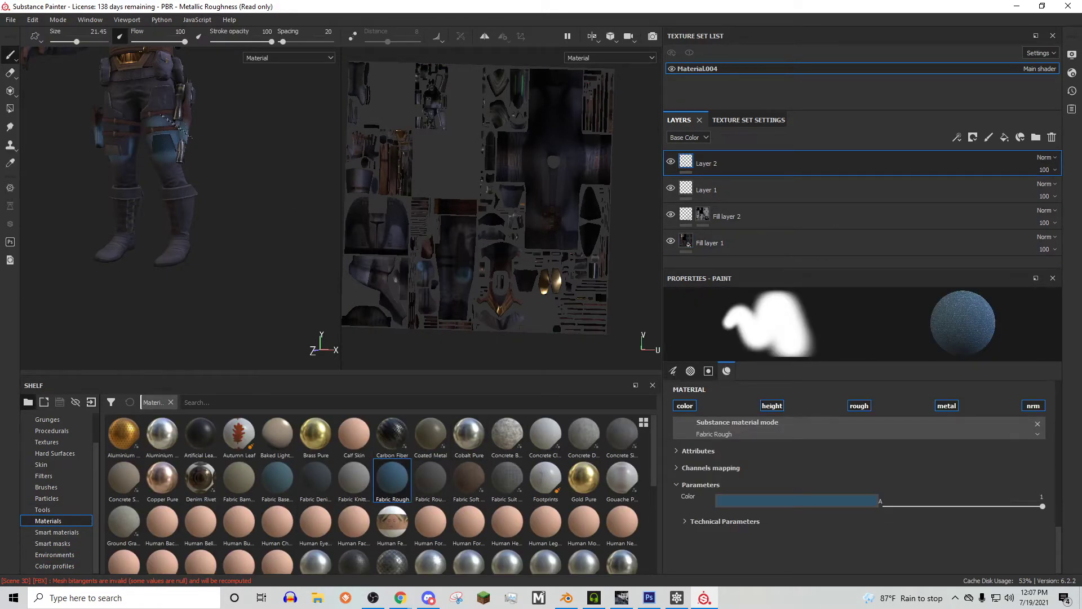
pyautogui.scroll(4, 519, 293)
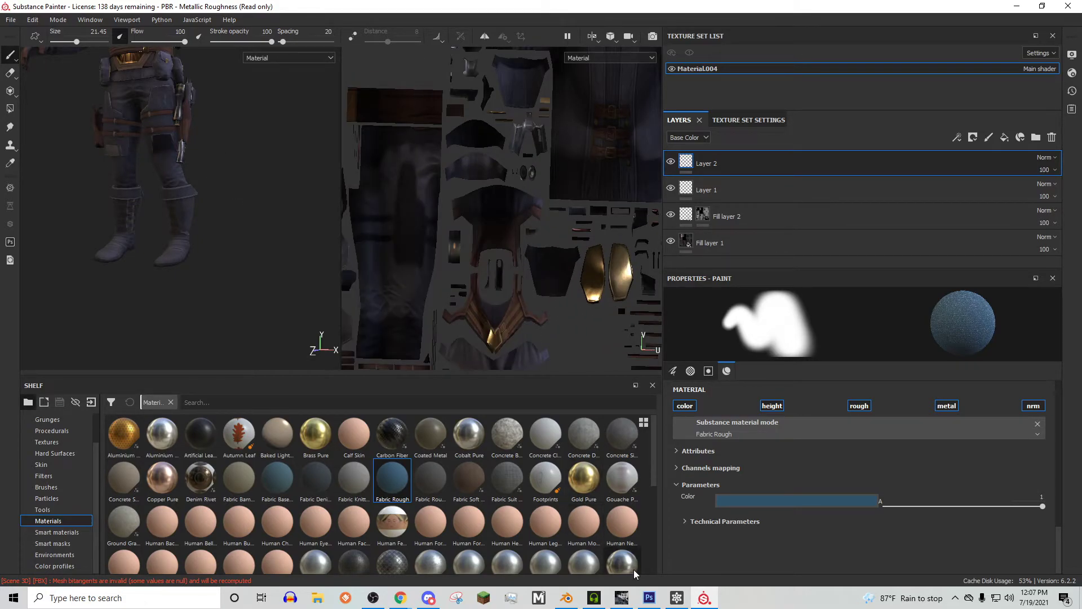
# Switch to Photoshop, sample yellow ffbd00 from AO.png as the foreground color, and brush a solid patch over the texture's lower middle.
pyautogui.click(649, 597)
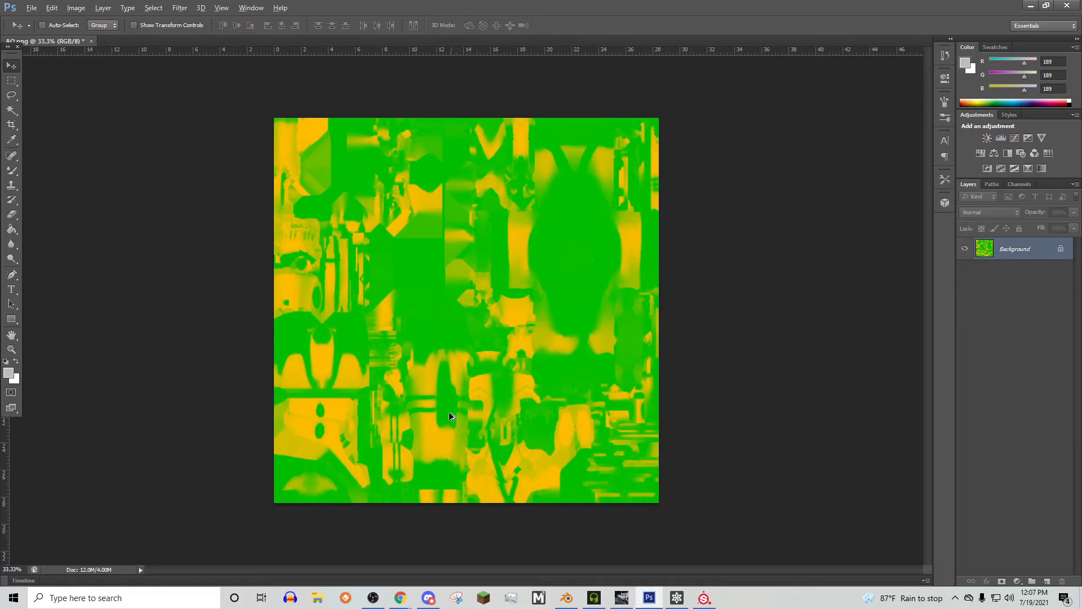
pyautogui.click(9, 372)
pyautogui.click(309, 126)
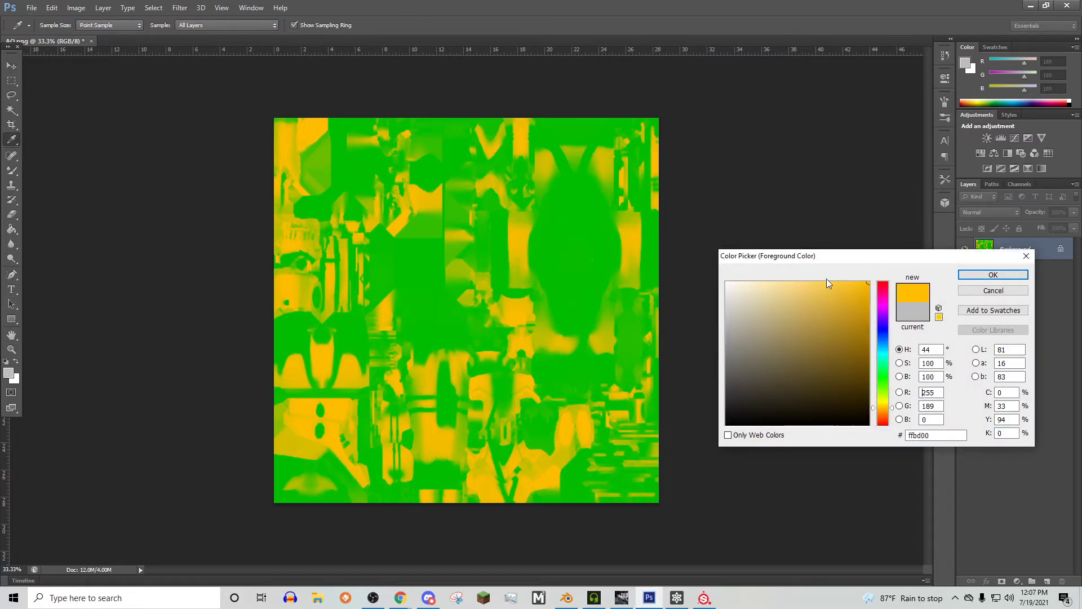
pyautogui.click(980, 276)
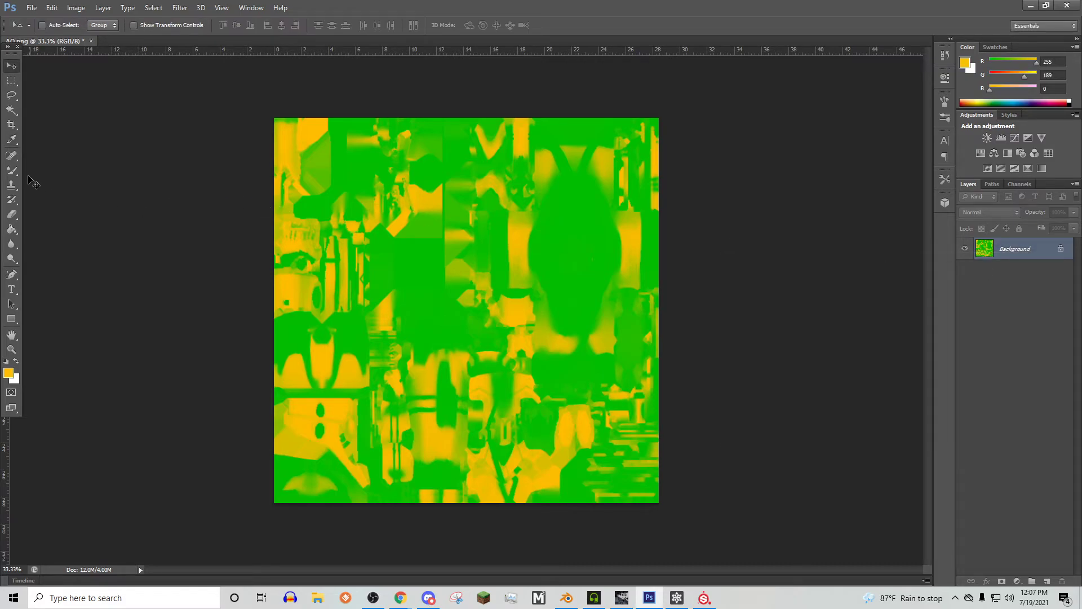
pyautogui.press('b')
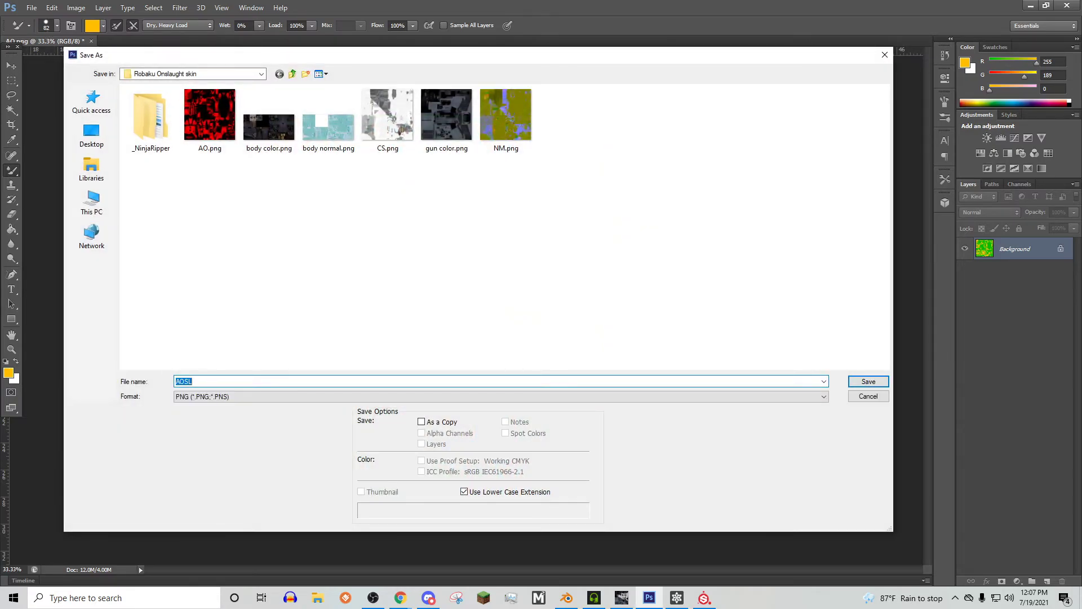
# Save the edited AO texture as the PNG file AOSL in the Robaku Onslaught skin folder.
pyautogui.press('Return')
pyautogui.click(579, 190)
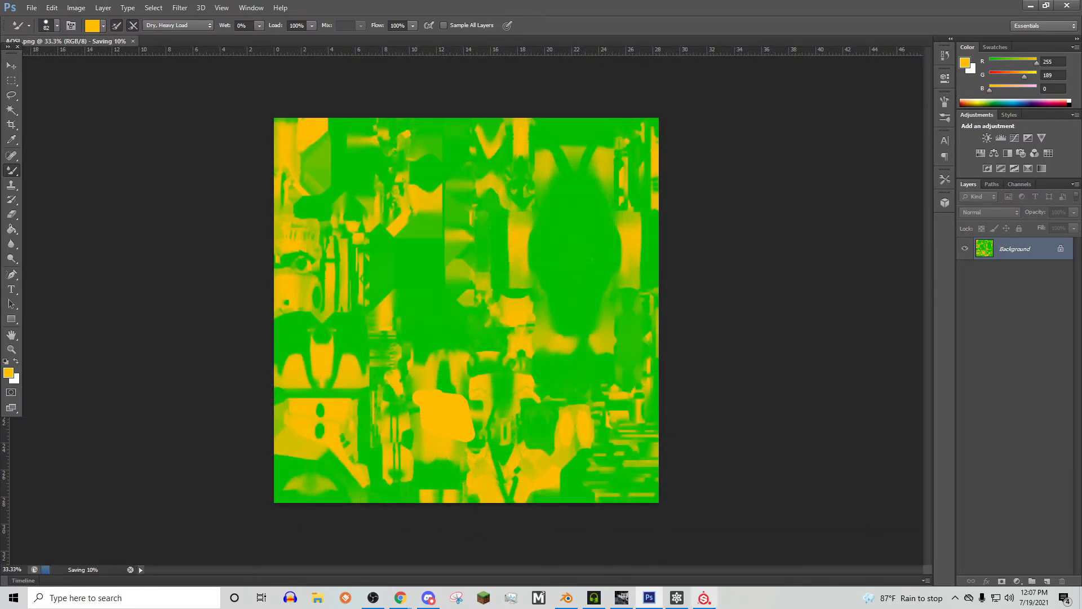
# Switch to Blender and append the node groups from SWBF2 Basic through SWBF2 Simple out of SWBF2_Materials.blend in Downloads.
pyautogui.click(566, 598)
pyautogui.click(25, 20)
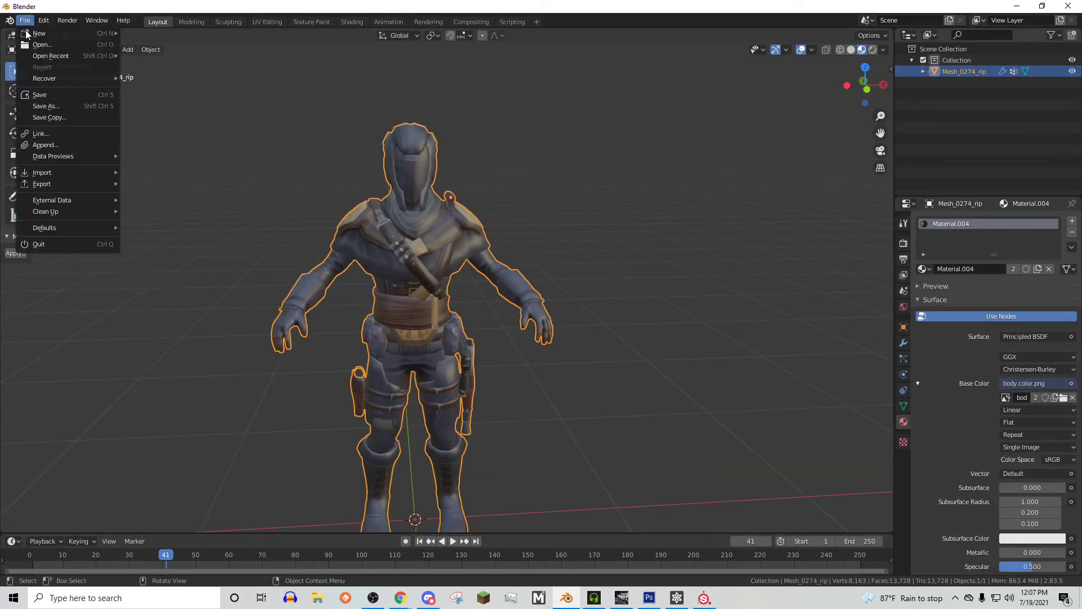
pyautogui.click(44, 145)
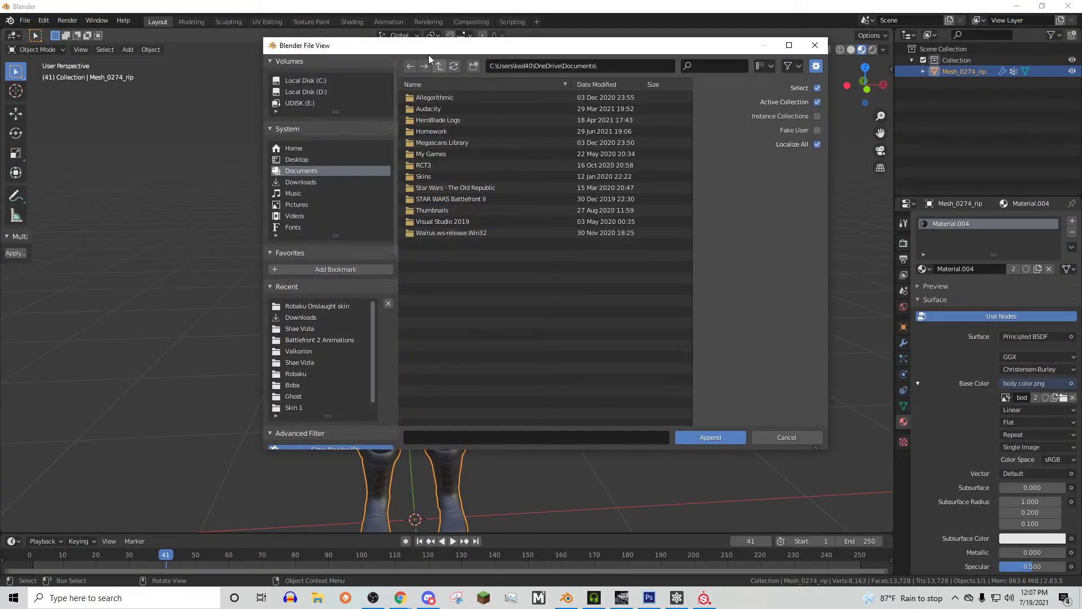
pyautogui.moveTo(429, 55); pyautogui.dragTo(387, 48)
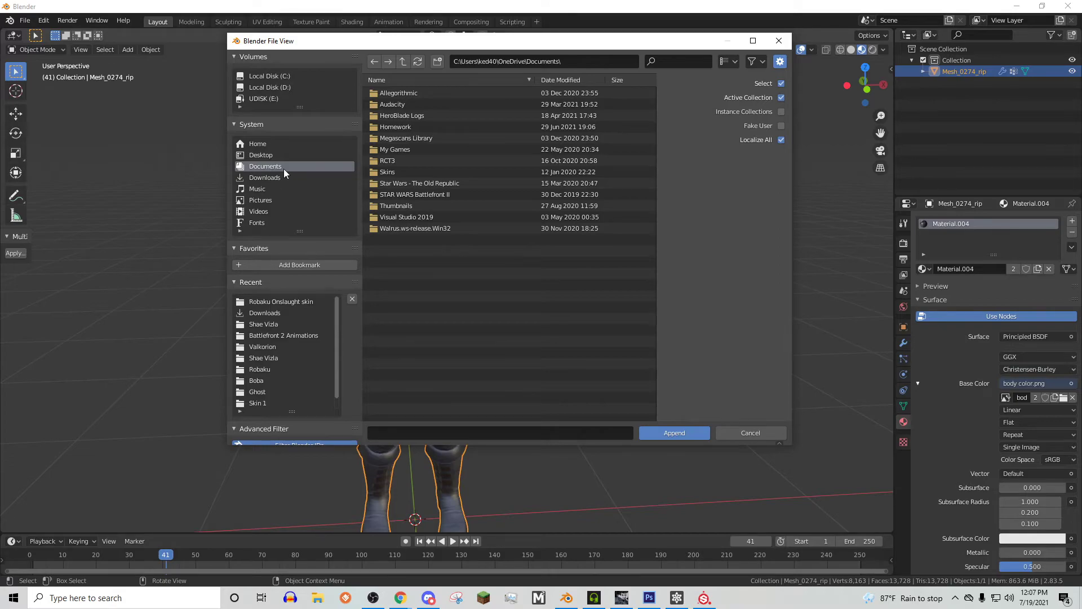
pyautogui.click(268, 178)
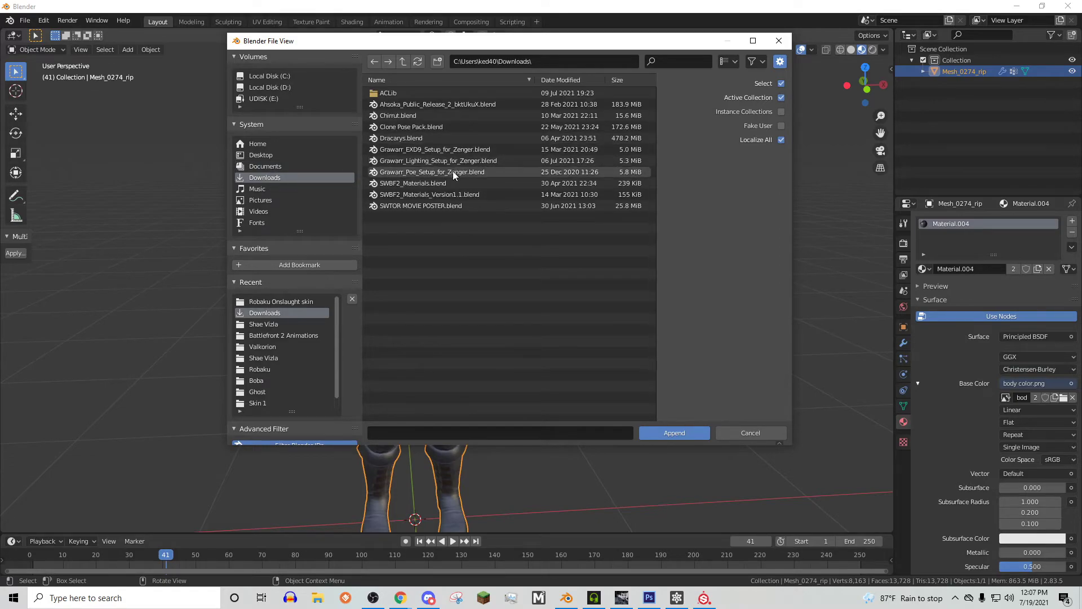
pyautogui.doubleClick(424, 186)
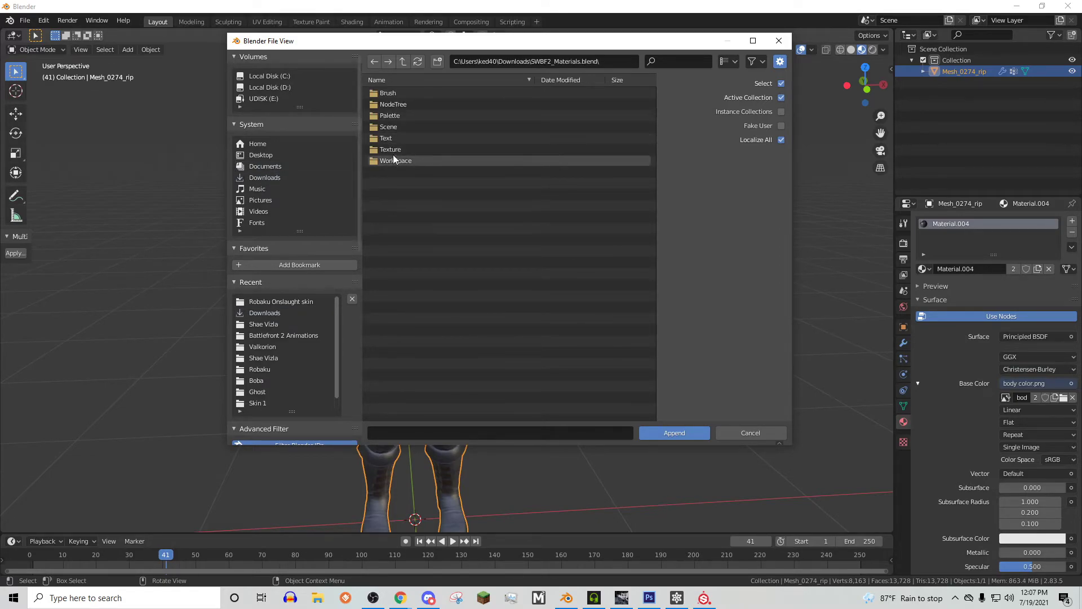
pyautogui.doubleClick(387, 102)
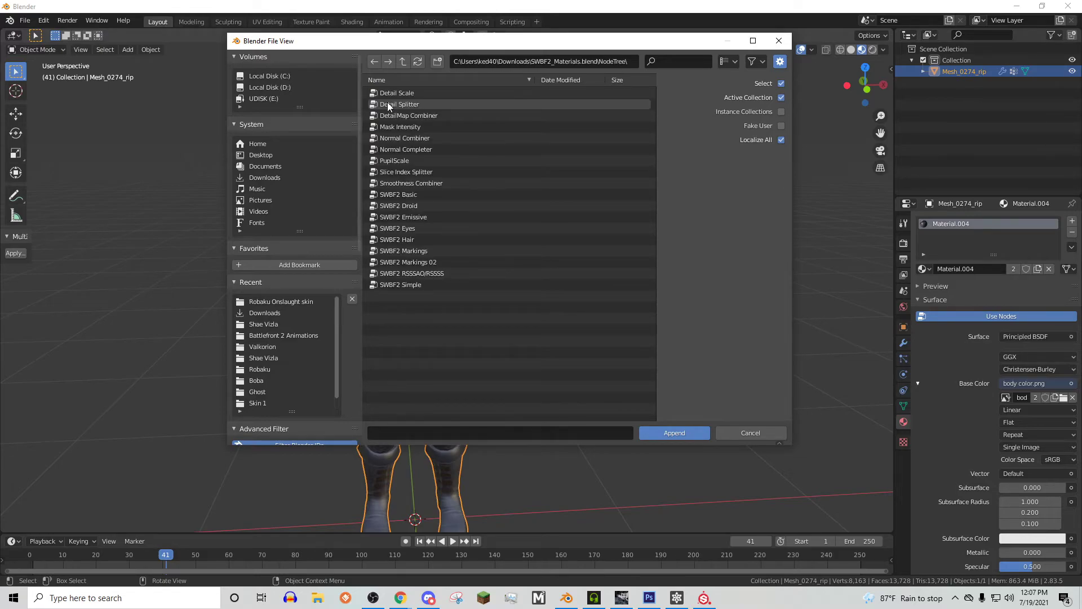
pyautogui.moveTo(425, 357); pyautogui.dragTo(405, 196)
pyautogui.press('Return')
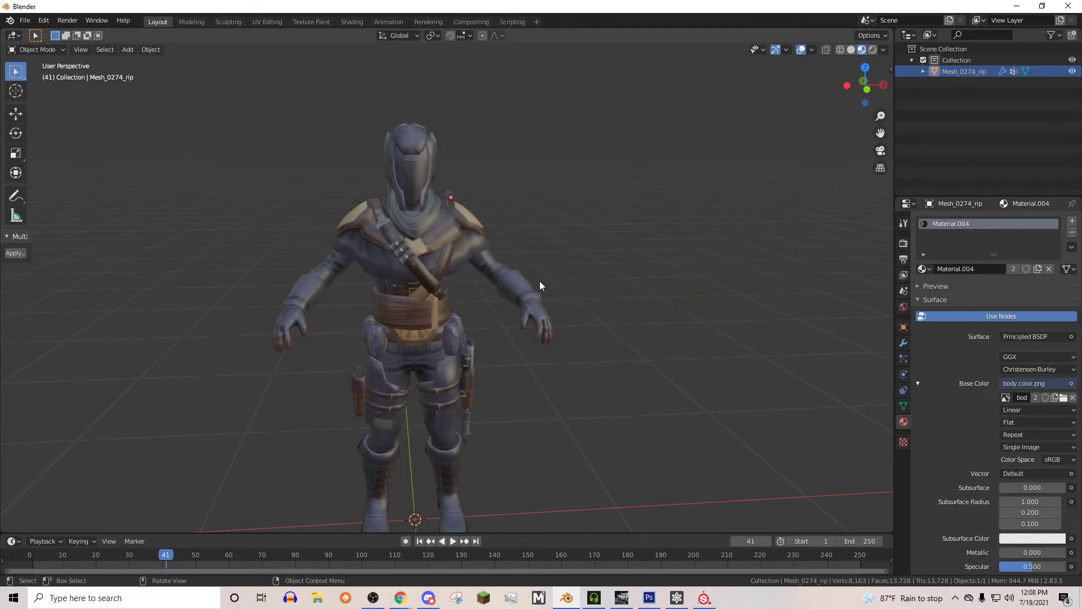
# In the character's Material.004 shader, delete the Normal Map and Principled BSDF nodes, keeping the image texture set aside.
pyautogui.click(454, 224)
pyautogui.click(352, 22)
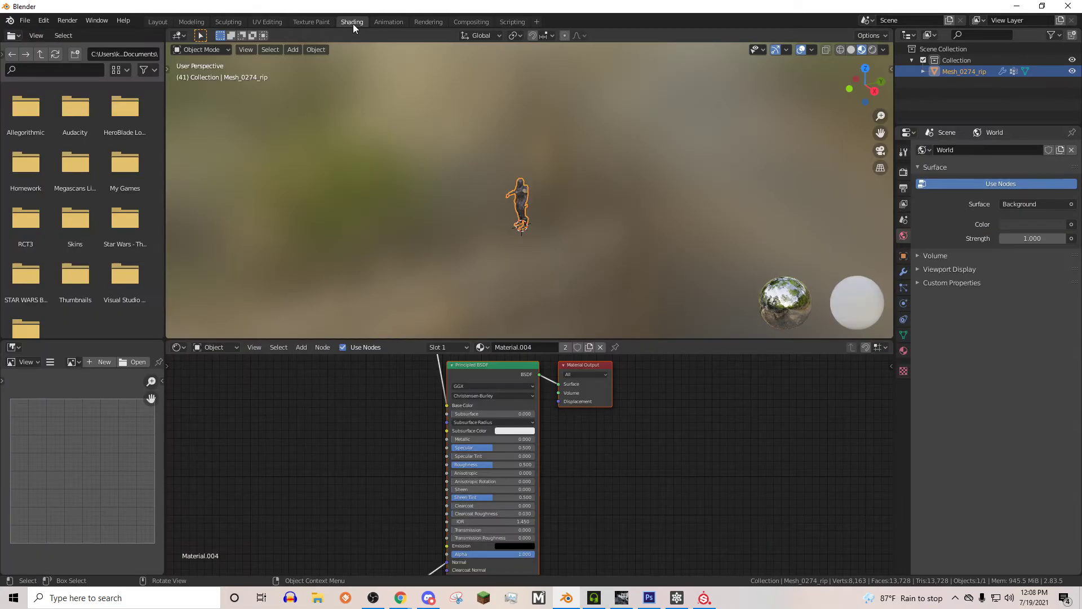
pyautogui.scroll(-4, 435, 427)
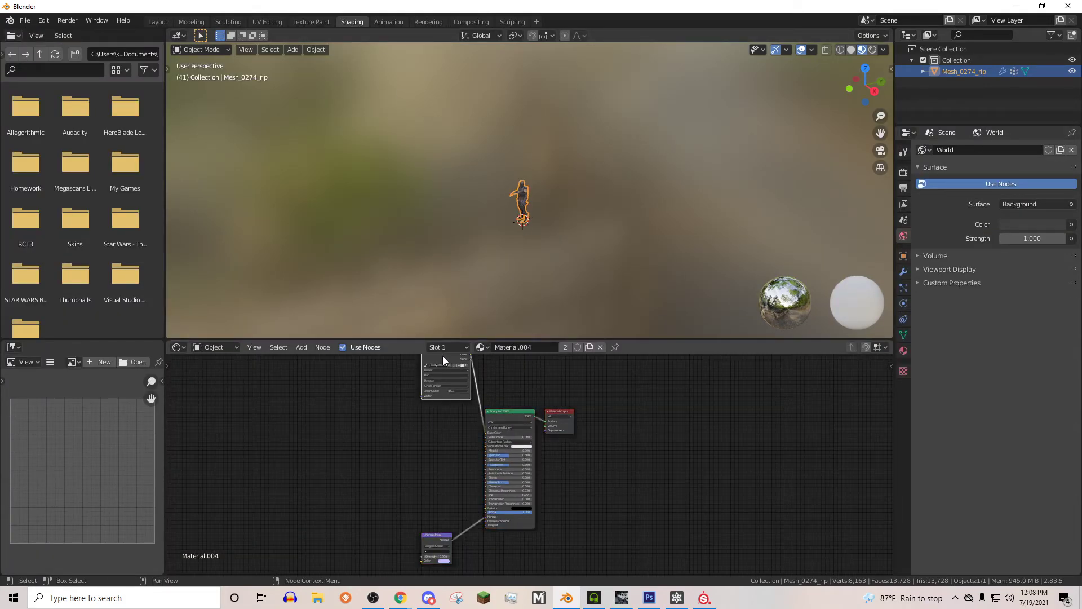
pyautogui.moveTo(443, 359); pyautogui.dragTo(345, 406)
pyautogui.click(437, 538)
pyautogui.press('x')
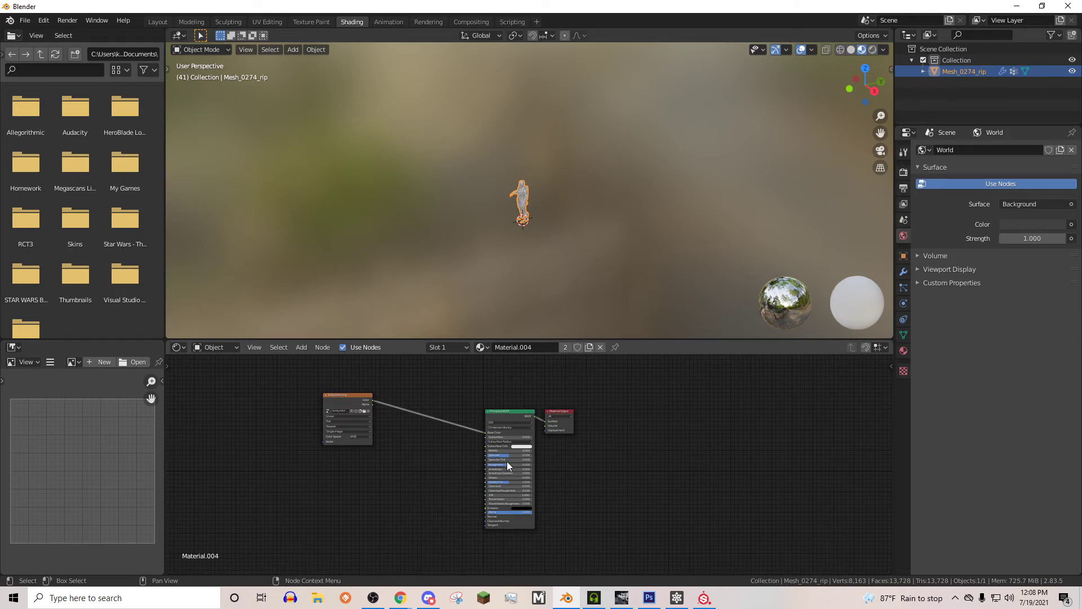
pyautogui.scroll(2, 403, 439)
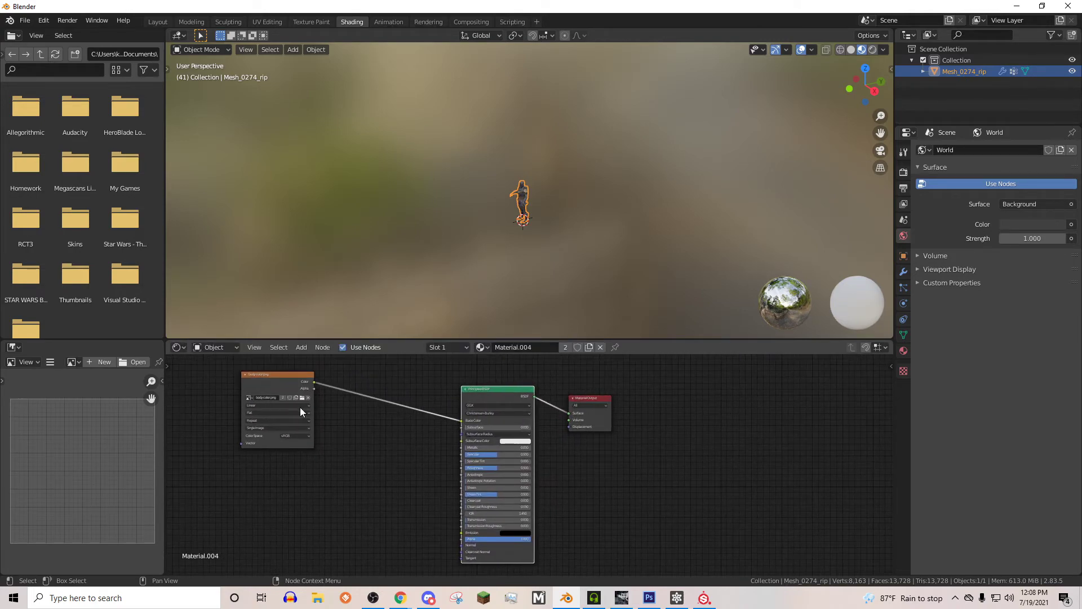
pyautogui.press('x')
# Add the SWBF2 Basic group node and connect its Shader output to the Material Output's Surface.
pyautogui.click(301, 347)
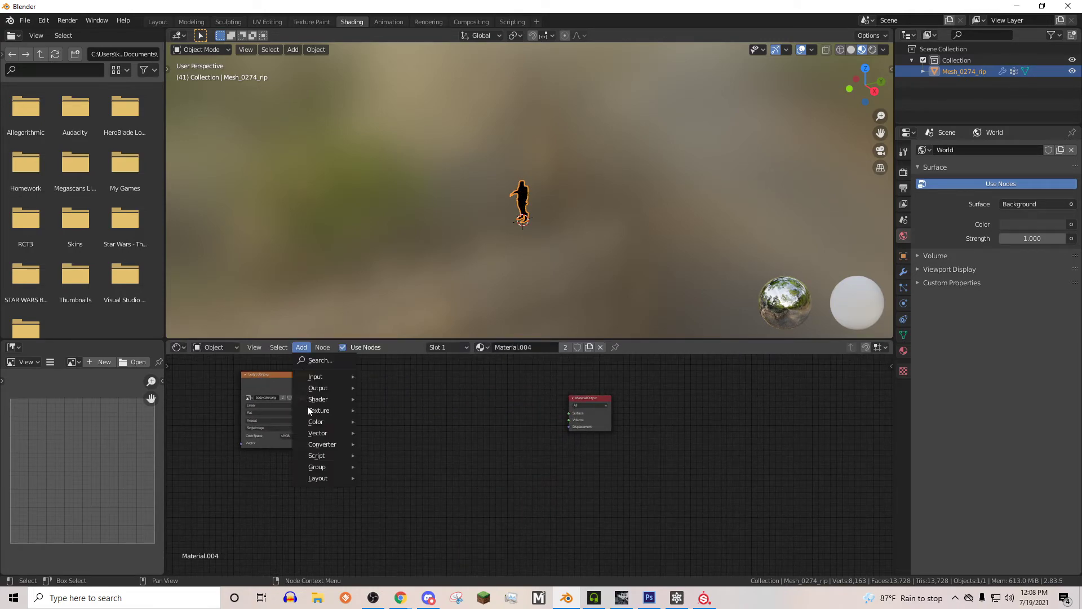
pyautogui.moveTo(323, 468)
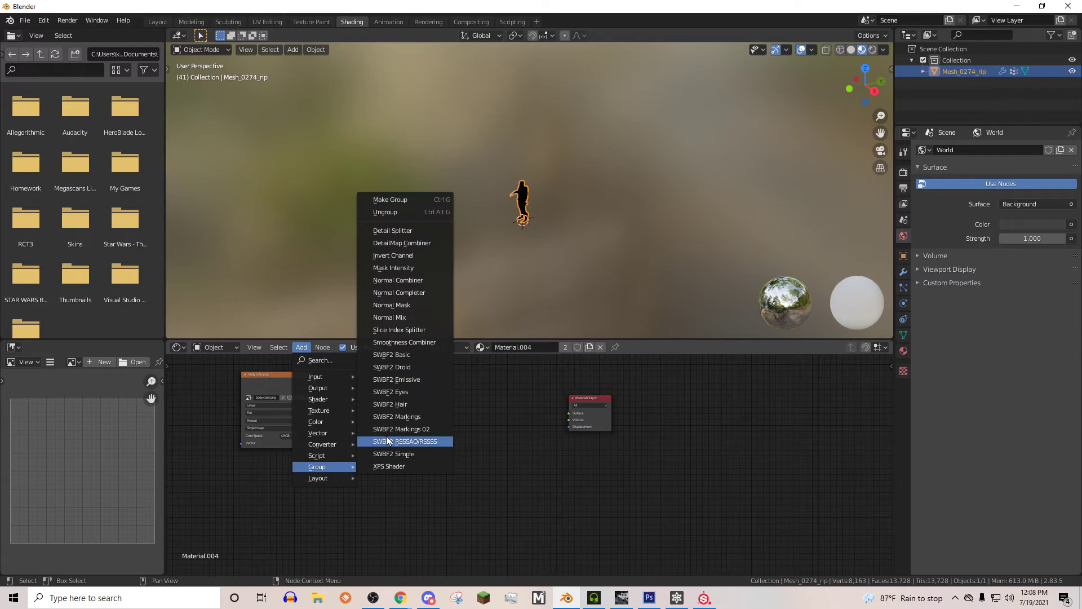
pyautogui.click(394, 355)
pyautogui.click(467, 383)
pyautogui.moveTo(510, 393); pyautogui.dragTo(570, 413)
# Move the image texture node closer to the SWBF2 Basic node and duplicate it twice, stacking the copies below.
pyautogui.scroll(2, 293, 400)
pyautogui.moveTo(247, 357); pyautogui.dragTo(348, 399)
pyautogui.scroll(-3, 411, 418)
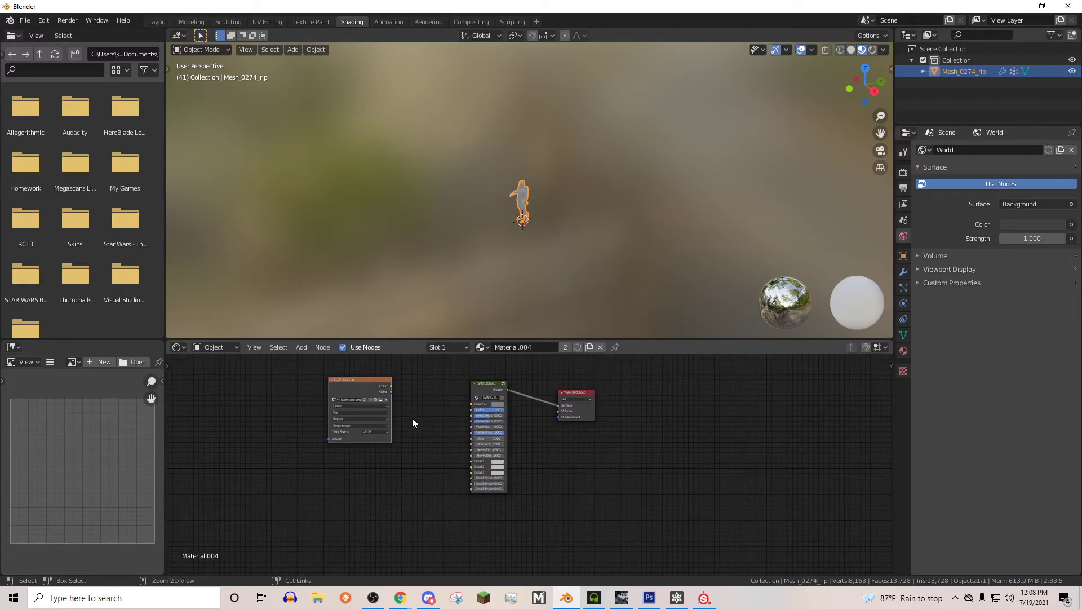
pyautogui.hotkey('shift', 'd')
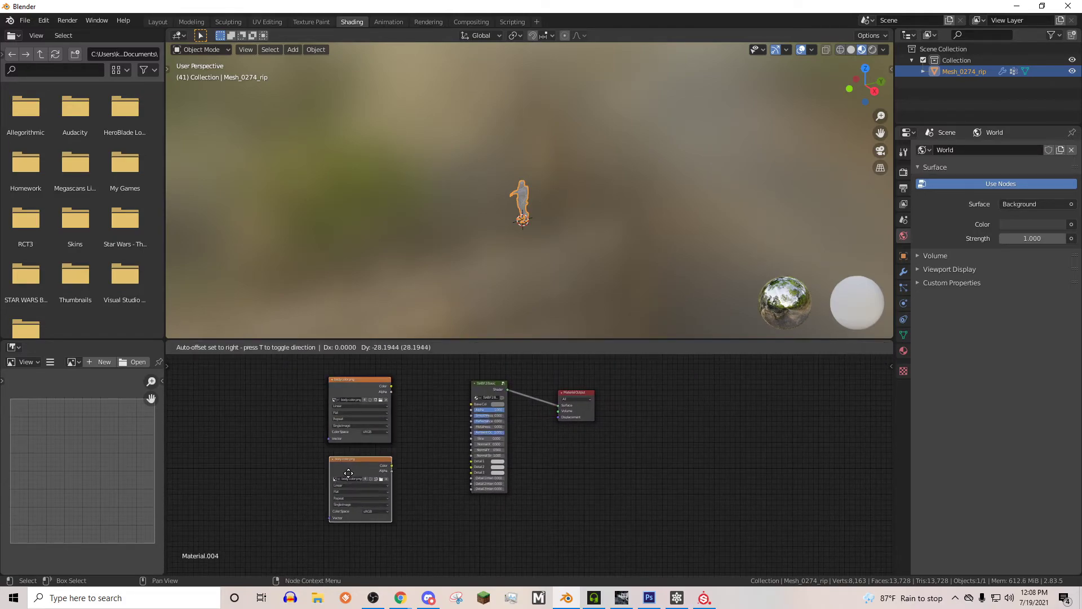
pyautogui.click(347, 467)
pyautogui.hotkey('shift', 'd')
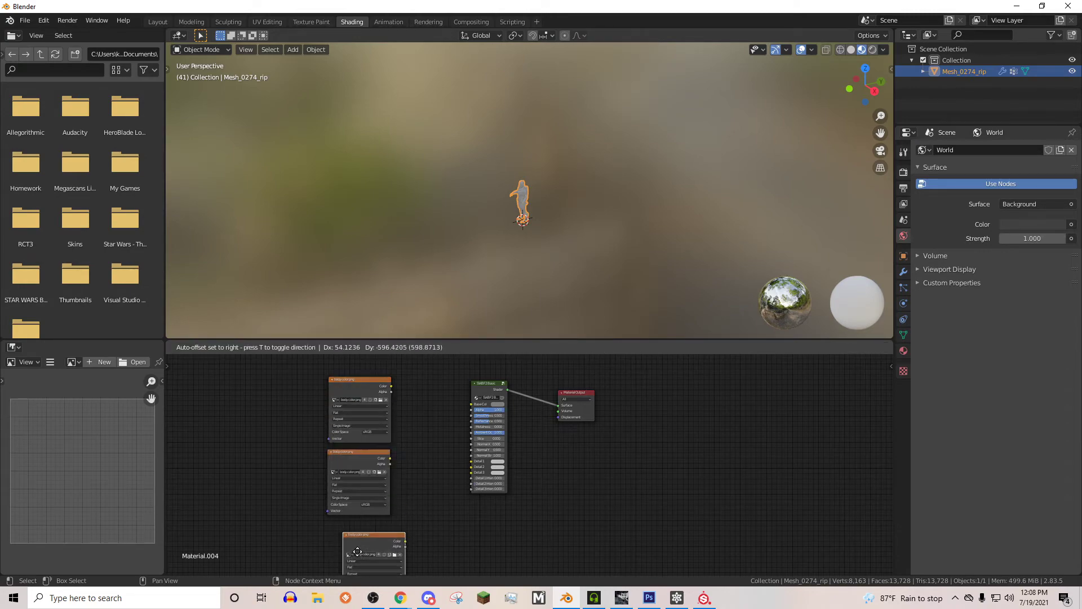
# Add a Separate RGB node between the image textures and the SWBF2 Basic node, and place a duplicate below it.
pyautogui.click(302, 346)
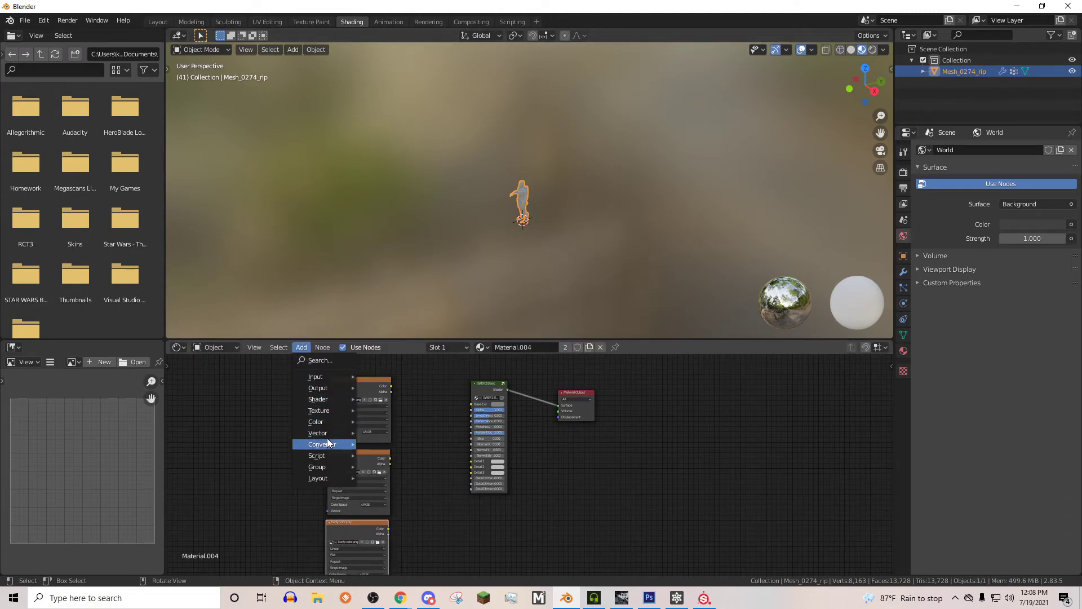
pyautogui.moveTo(324, 445)
pyautogui.click(393, 394)
pyautogui.click(422, 477)
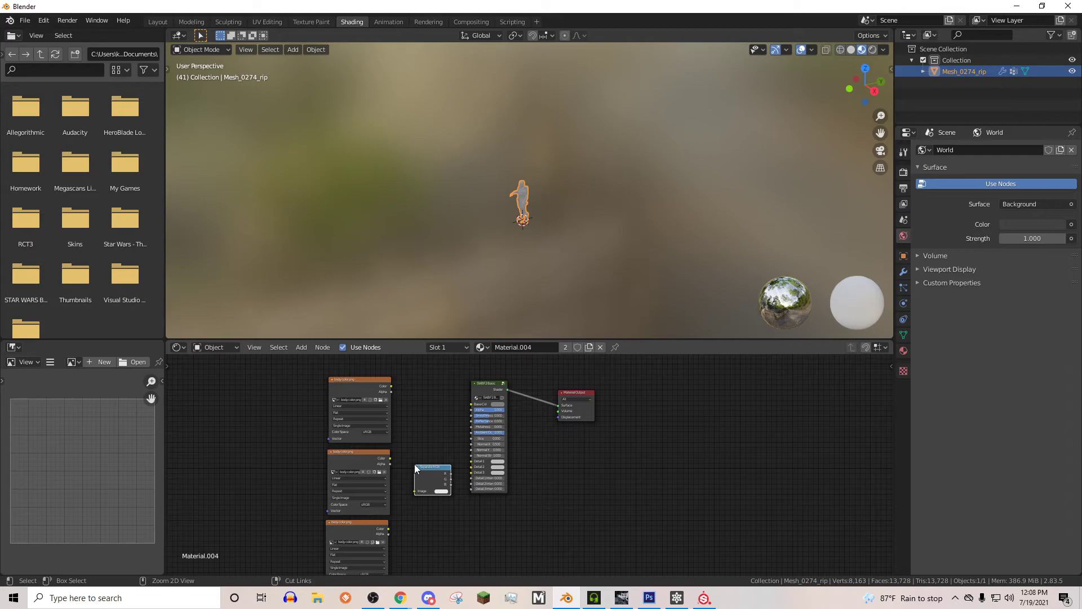
pyautogui.hotkey('shift', 'd')
pyautogui.click(421, 527)
pyautogui.click(434, 431)
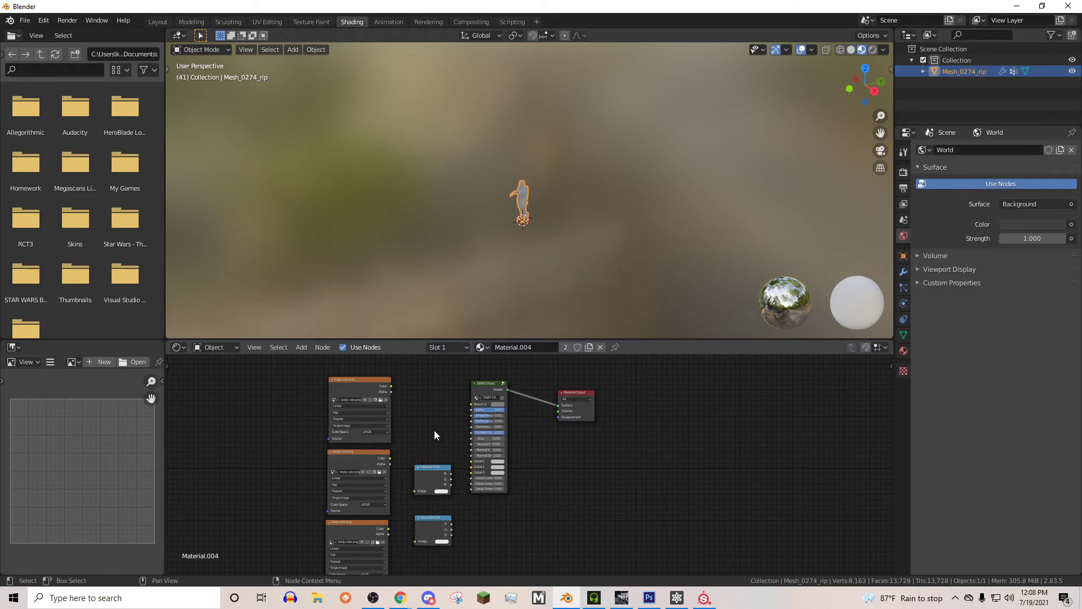
# Load CS.png into the top image texture node of Material.004.
pyautogui.moveTo(434, 431); pyautogui.dragTo(397, 413, button='middle')
pyautogui.scroll(1, 370, 396)
pyautogui.click(340, 382)
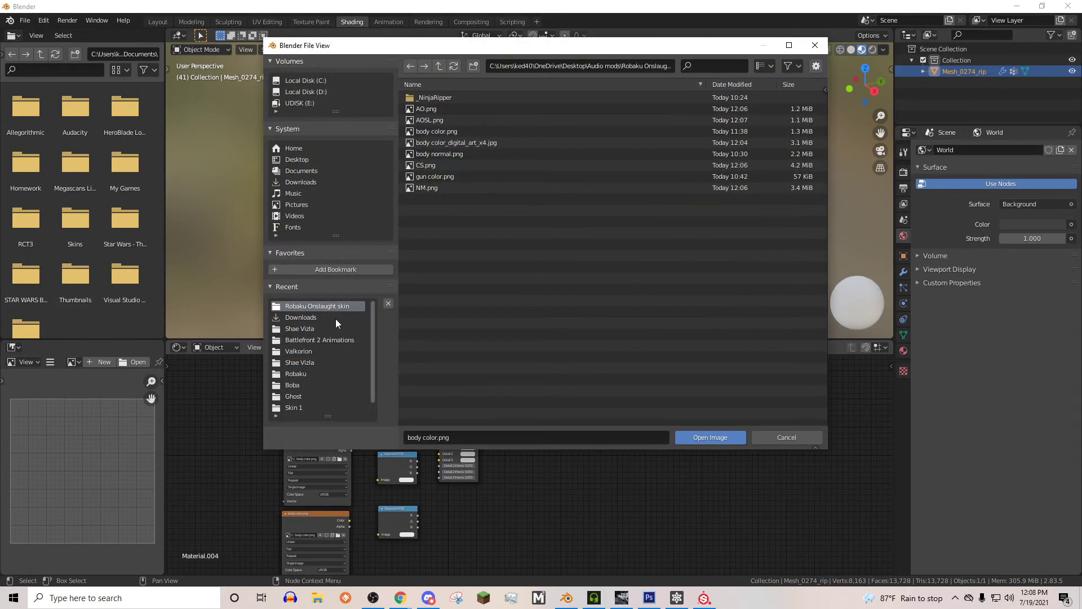
pyautogui.doubleClick(442, 164)
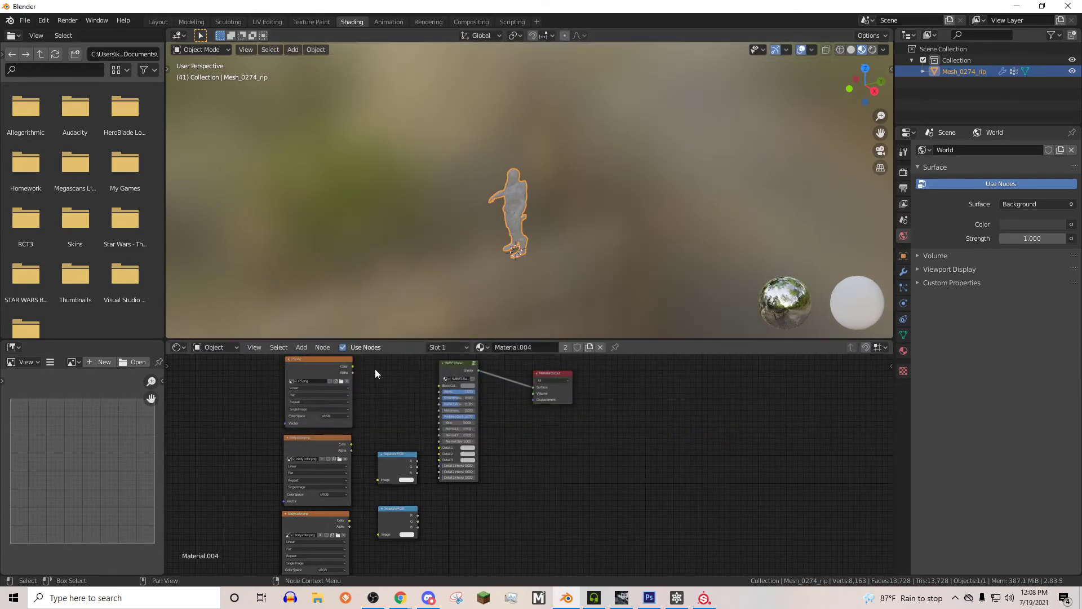
pyautogui.moveTo(374, 369); pyautogui.dragTo(384, 392, button='middle')
pyautogui.scroll(5, 552, 197)
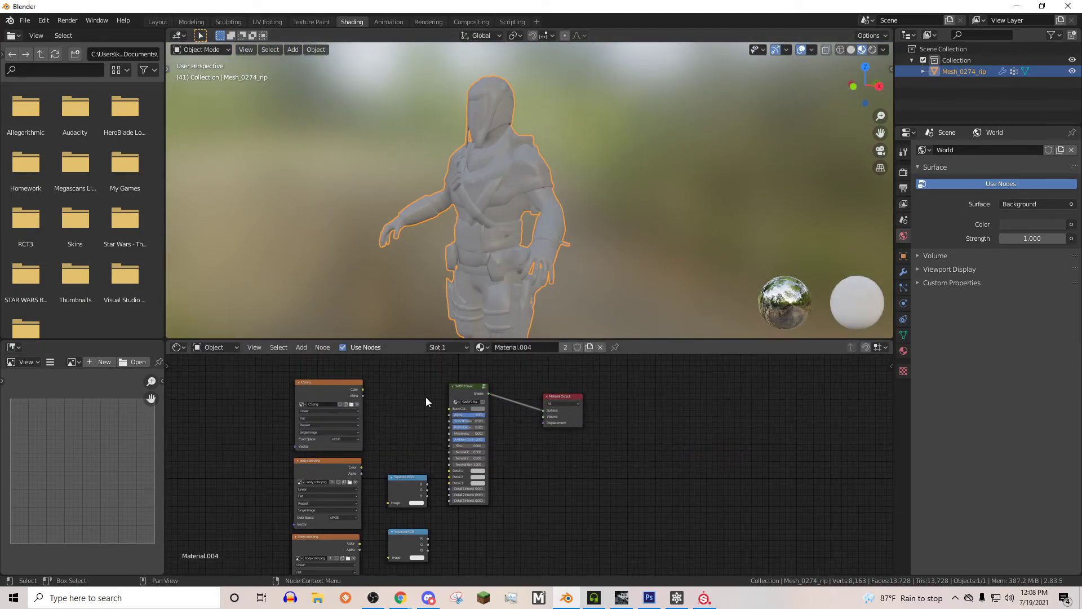
pyautogui.scroll(-1, 425, 397)
pyautogui.scroll(3, 395, 389)
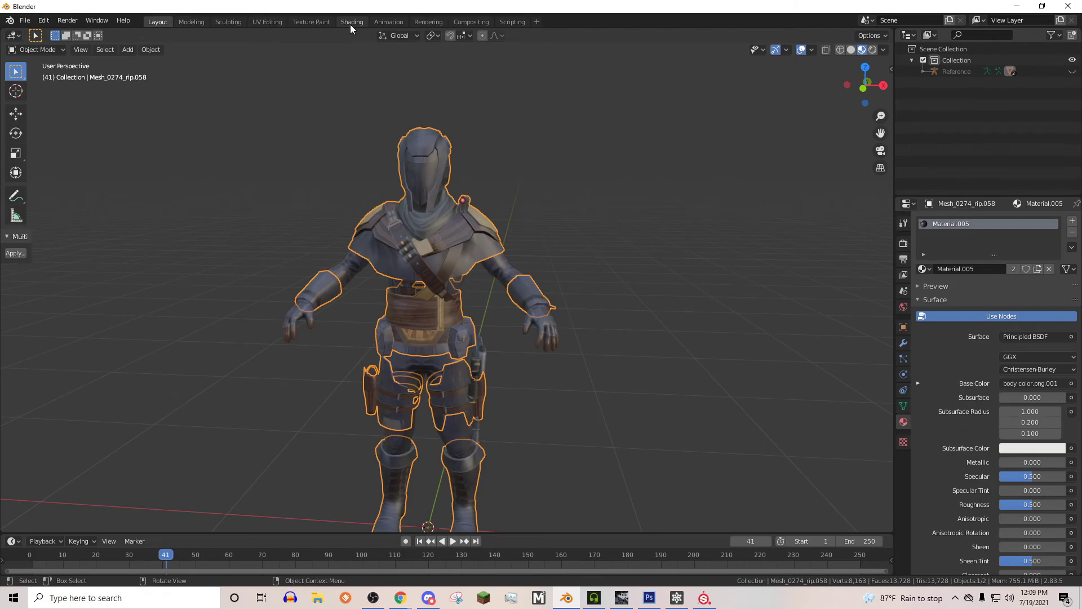
# Replace all nodes of Material.005 with the copied SWBF2 Basic node setup of image textures and Separate RGB nodes.
pyautogui.click(350, 22)
pyautogui.press('a')
pyautogui.press('x')
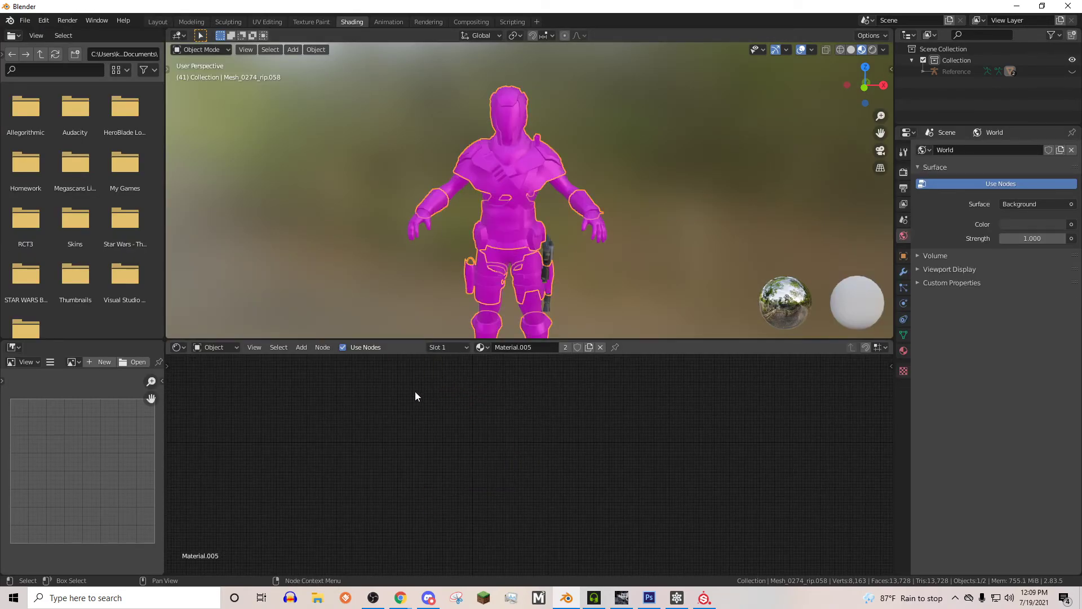
pyautogui.rightClick(372, 402)
pyautogui.click(370, 404)
# Examine the body's shading with the pasted SWBF2 Basic setup, from head and torso down to the legs.
pyautogui.moveTo(571, 222); pyautogui.dragTo(548, 229, button='middle')
pyautogui.scroll(5, 573, 217)
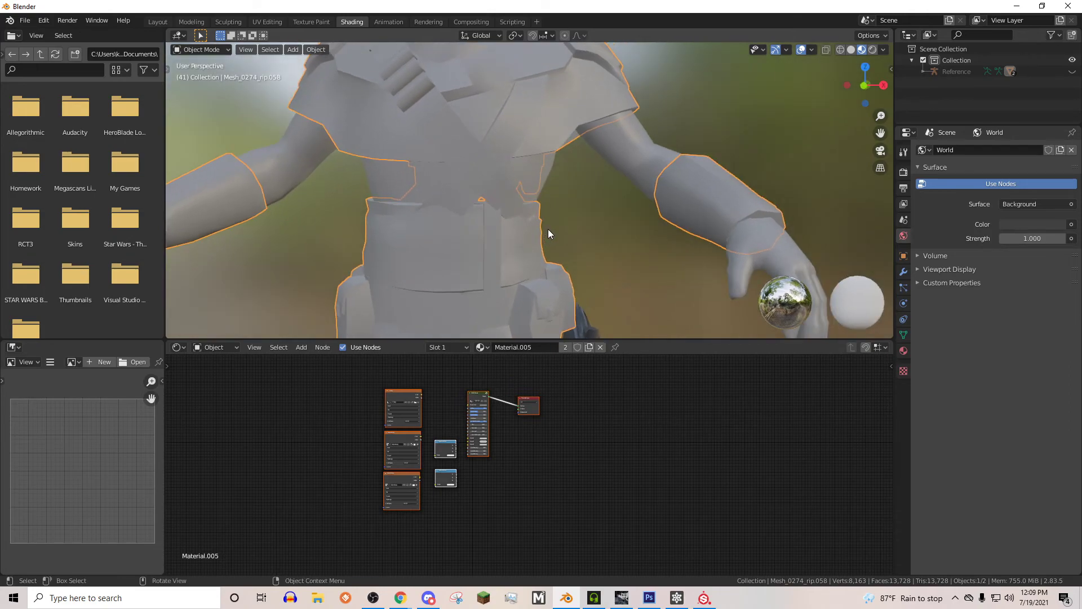
pyautogui.scroll(2, 550, 230)
pyautogui.scroll(-8, 550, 230)
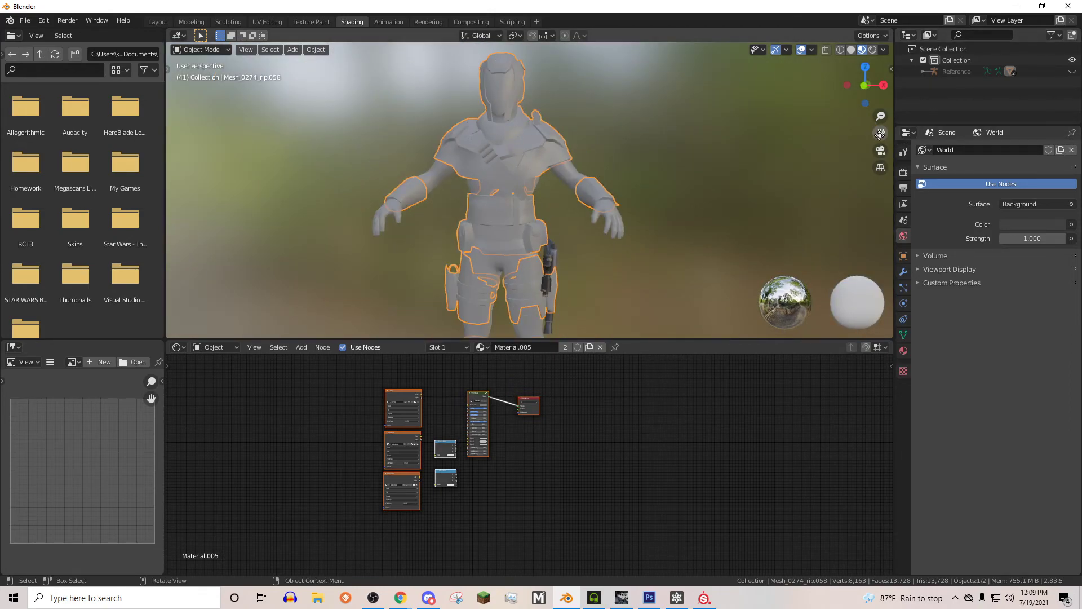
pyautogui.moveTo(881, 133); pyautogui.dragTo(907, 44)
pyautogui.scroll(8, 607, 201)
pyautogui.scroll(-6, 572, 217)
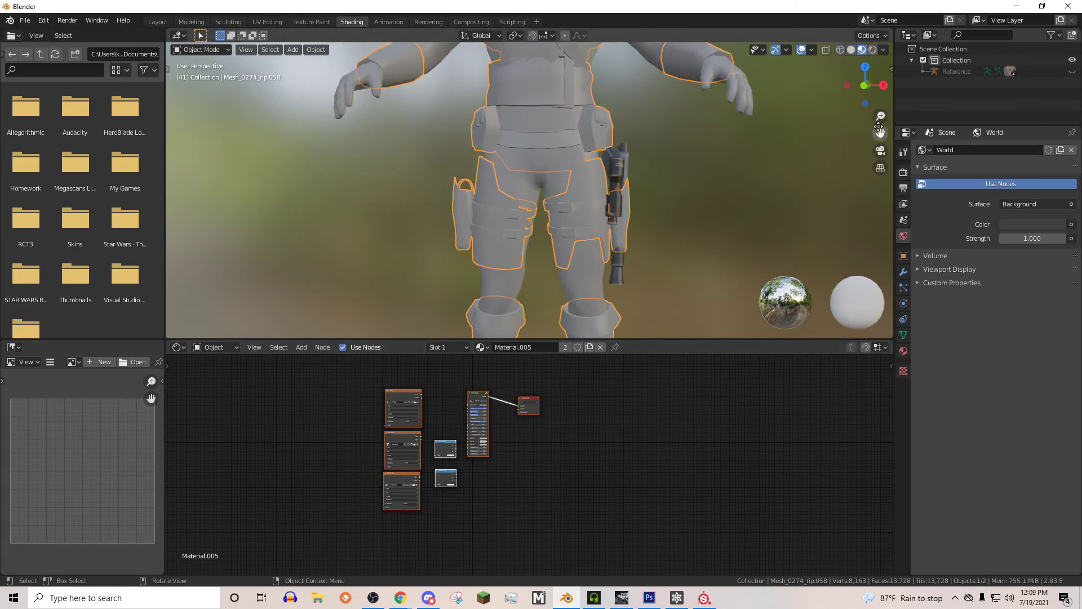
pyautogui.moveTo(879, 133); pyautogui.dragTo(876, 197)
pyautogui.scroll(5, 467, 420)
# Load CS.png into Material.005's top image texture and connect its Color to Base Colour and Alpha to Smoothness.
pyautogui.moveTo(409, 408); pyautogui.dragTo(411, 443, button='middle')
pyautogui.scroll(5, 422, 427)
pyautogui.click(355, 411)
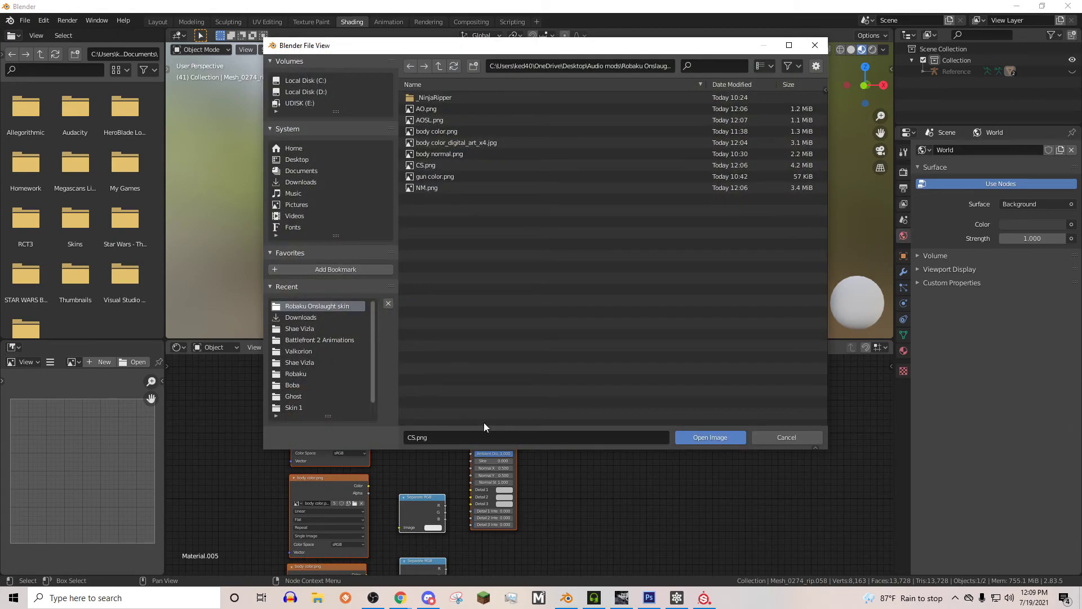
pyautogui.doubleClick(425, 165)
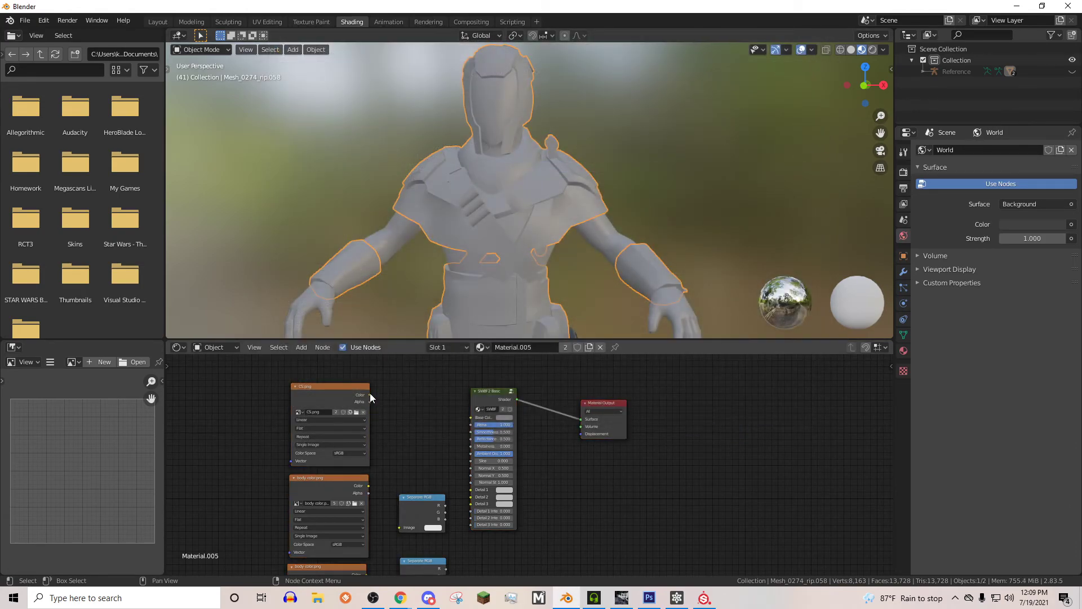
pyautogui.moveTo(369, 395); pyautogui.dragTo(471, 417)
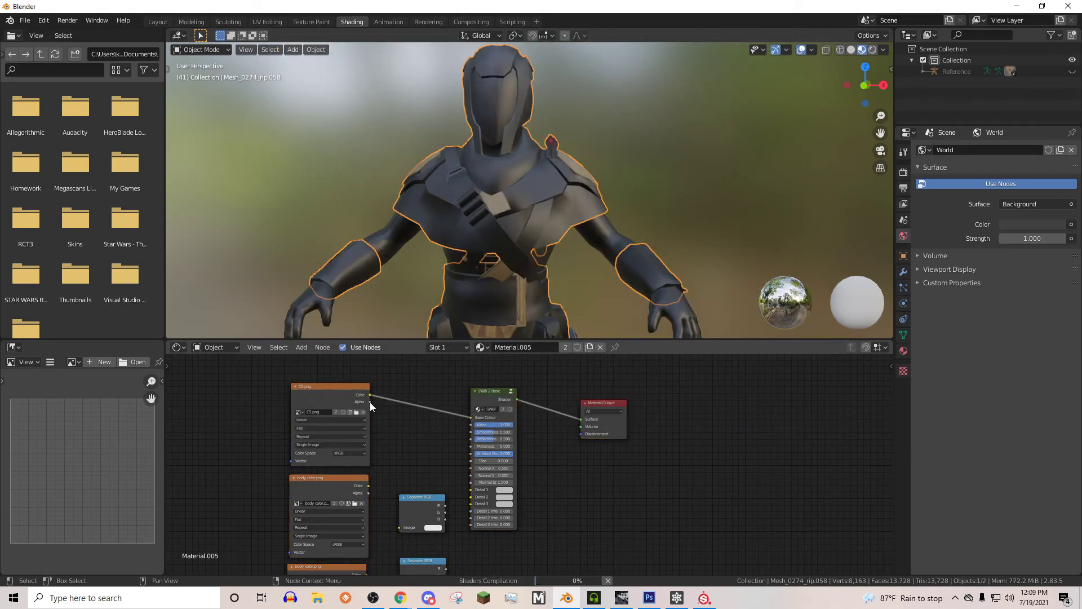
pyautogui.moveTo(370, 401); pyautogui.dragTo(458, 432)
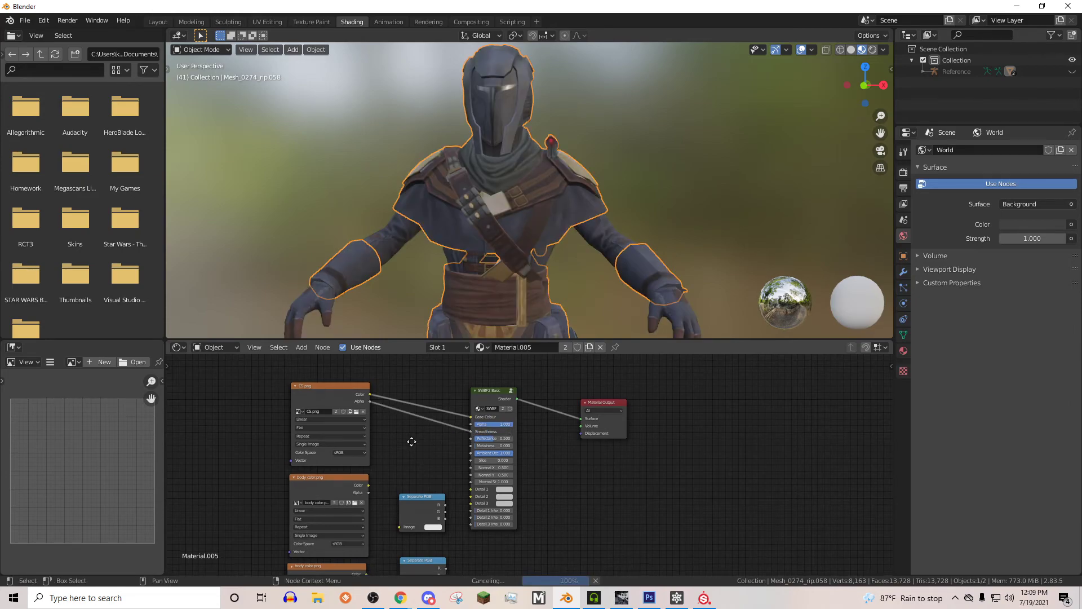
# Load NM.png as Non-Color in the second image texture and wire it through Separate RGB: R to Normal X, G to Normal Y, B to Metalness.
pyautogui.scroll(-2, 395, 445)
pyautogui.click(346, 472)
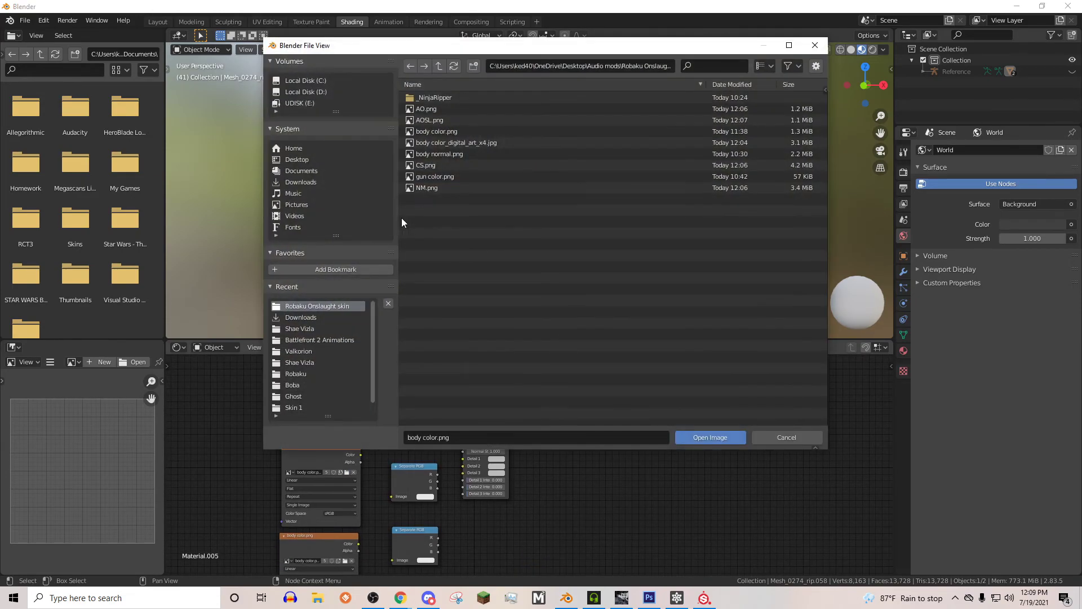
pyautogui.doubleClick(431, 189)
pyautogui.moveTo(361, 453); pyautogui.dragTo(463, 437)
pyautogui.moveTo(438, 480); pyautogui.dragTo(463, 444)
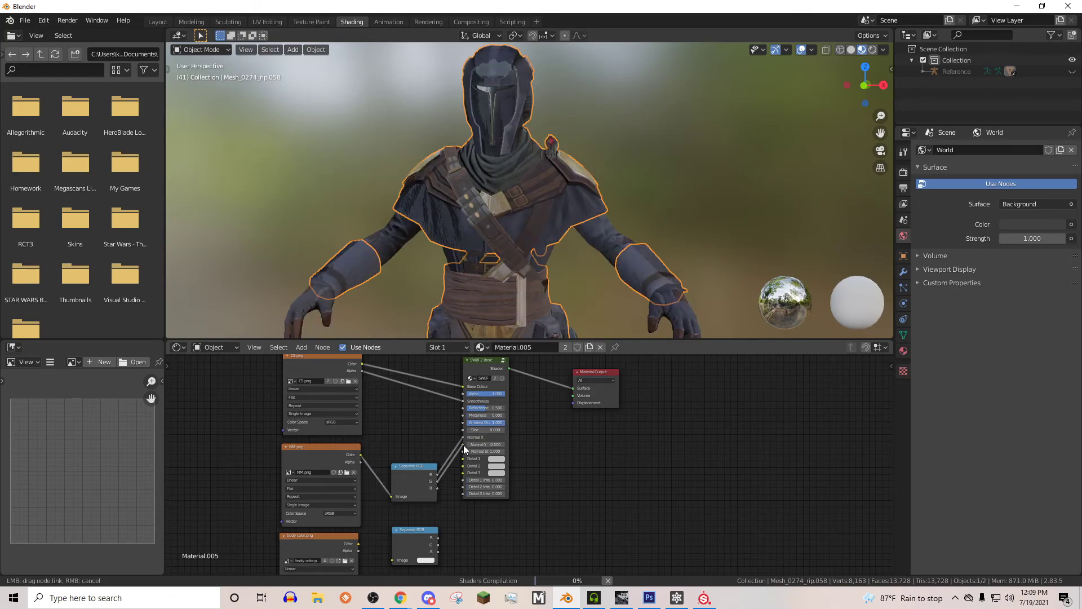
pyautogui.moveTo(438, 488); pyautogui.dragTo(462, 415)
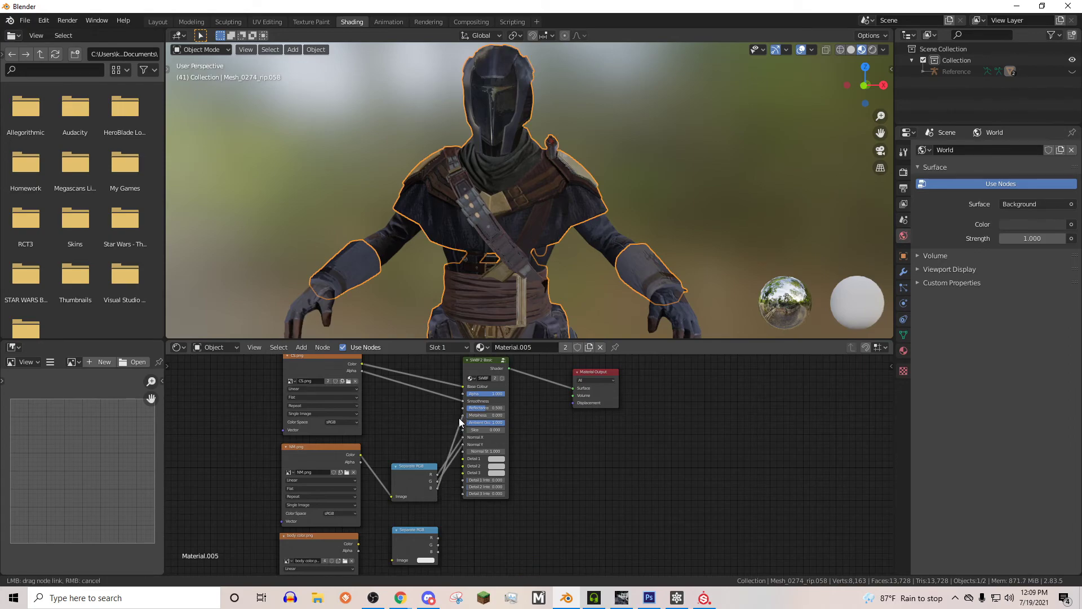
pyautogui.click(338, 513)
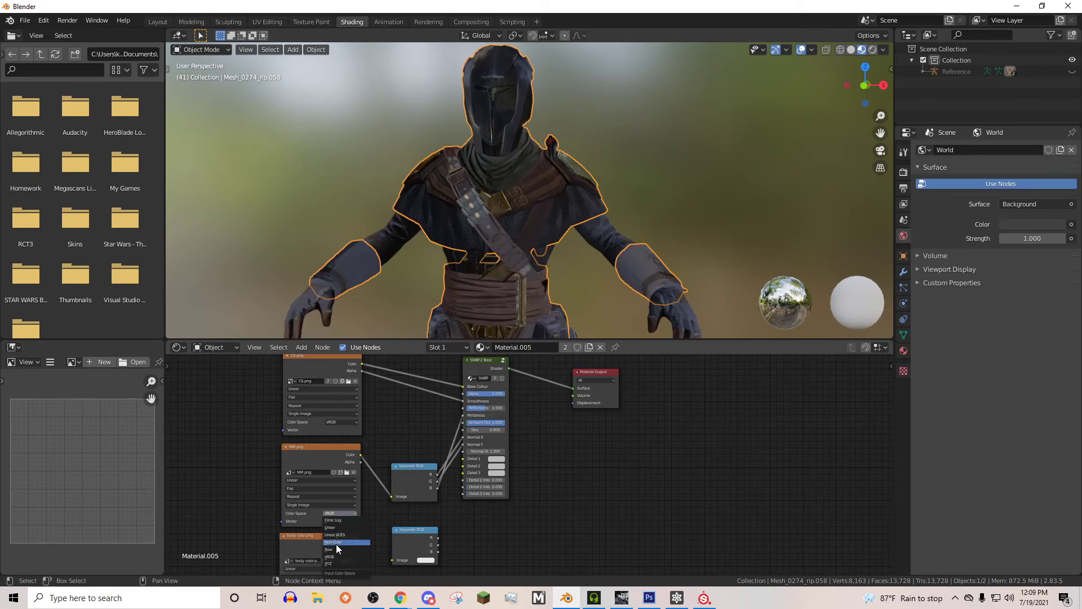
pyautogui.click(336, 544)
# Load AOSL.png into the third image texture and connect its Color to the lower Separate RGB node's Image input.
pyautogui.scroll(-1, 364, 504)
pyautogui.scroll(-1, 364, 504)
pyautogui.moveTo(377, 511); pyautogui.dragTo(373, 431, button='middle')
pyautogui.scroll(7, 373, 431)
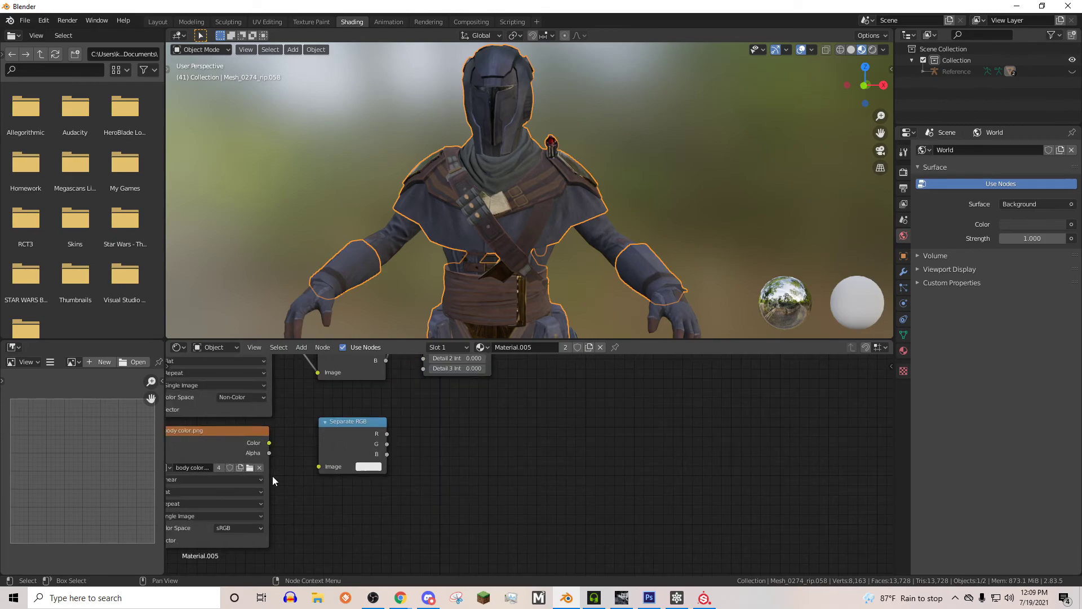
pyautogui.click(250, 467)
pyautogui.doubleClick(440, 116)
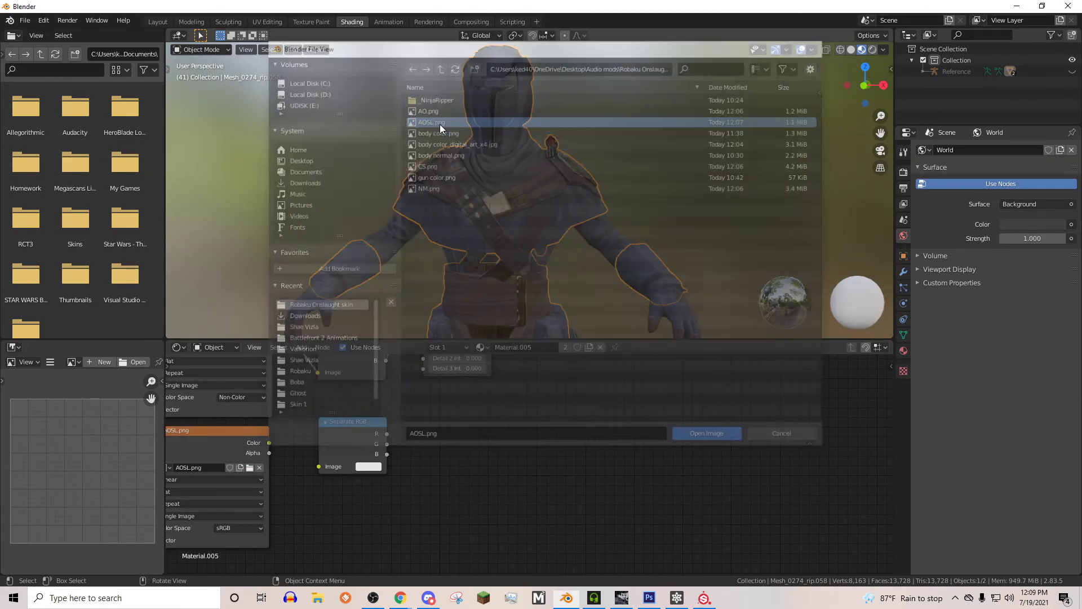
pyautogui.moveTo(269, 442); pyautogui.dragTo(319, 466)
# Connect the lower Separate RGB node's R output to the SWBF2 Basic node's Ambient Occlusion input.
pyautogui.moveTo(480, 424); pyautogui.dragTo(490, 509, button='middle')
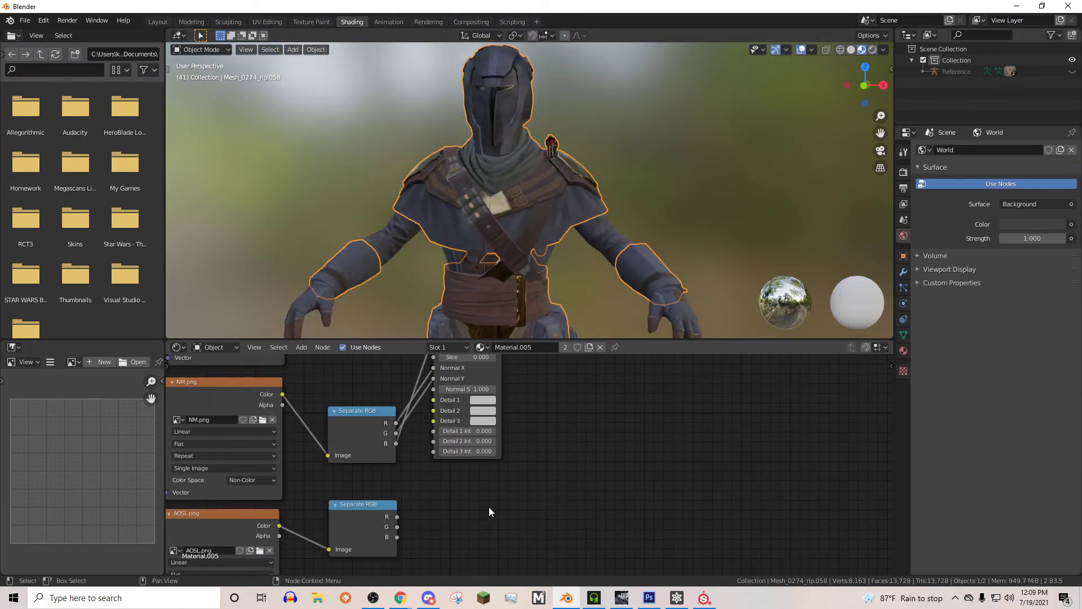
pyautogui.scroll(1, 491, 509)
pyautogui.scroll(-2, 365, 475)
pyautogui.moveTo(407, 512); pyautogui.dragTo(442, 355)
# Deselect the character and inspect its textured material from several angles, with close views of the waist, belt and legs.
pyautogui.click(580, 132)
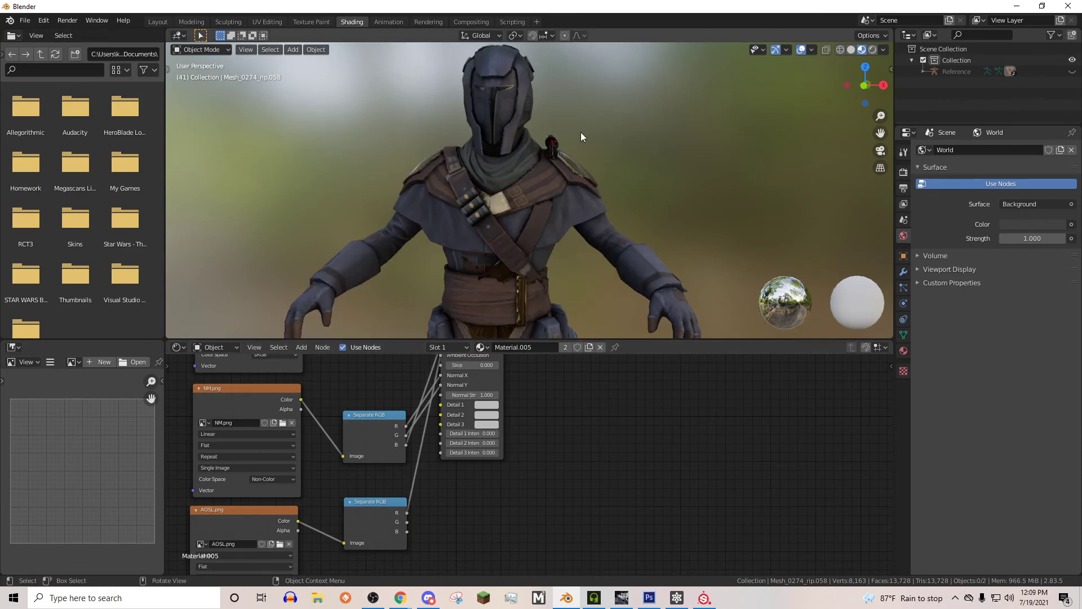
pyautogui.moveTo(581, 132); pyautogui.dragTo(605, 138, button='middle')
pyautogui.click(164, 22)
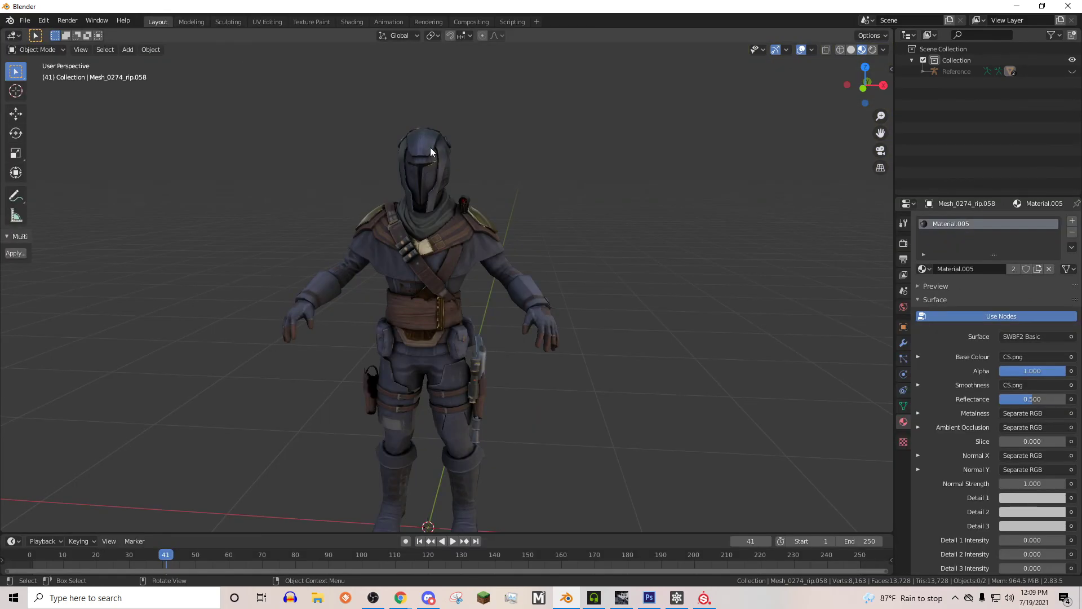
pyautogui.moveTo(509, 141); pyautogui.dragTo(744, 149, button='middle')
pyautogui.moveTo(292, 228); pyautogui.dragTo(671, 198, button='middle')
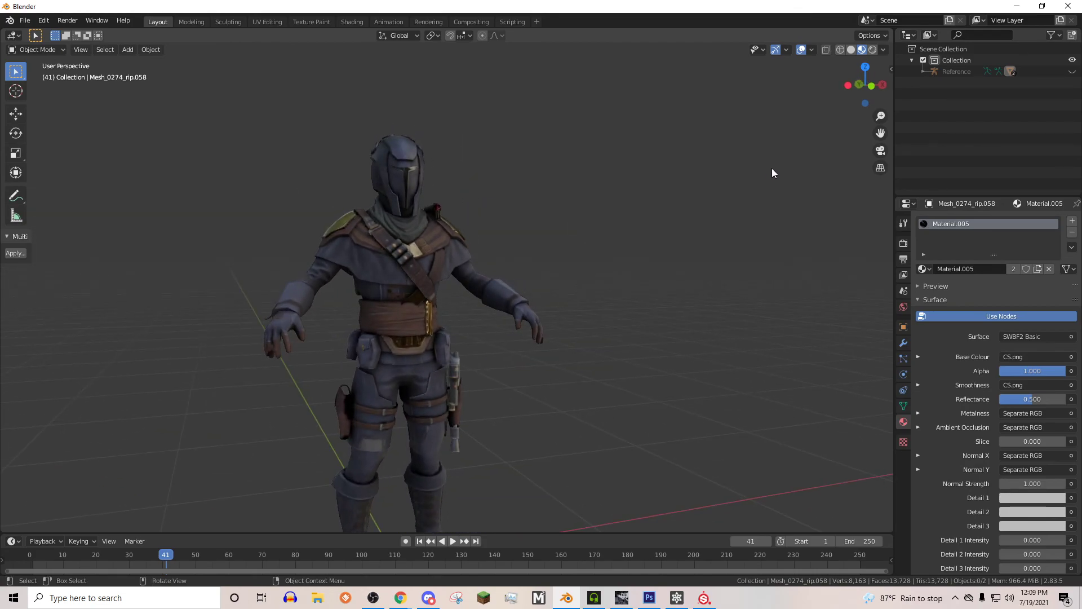
pyautogui.moveTo(877, 131); pyautogui.dragTo(987, 97)
pyautogui.moveTo(637, 172); pyautogui.dragTo(589, 217, button='middle')
pyautogui.scroll(-3, 635, 198)
pyautogui.scroll(12, 456, 317)
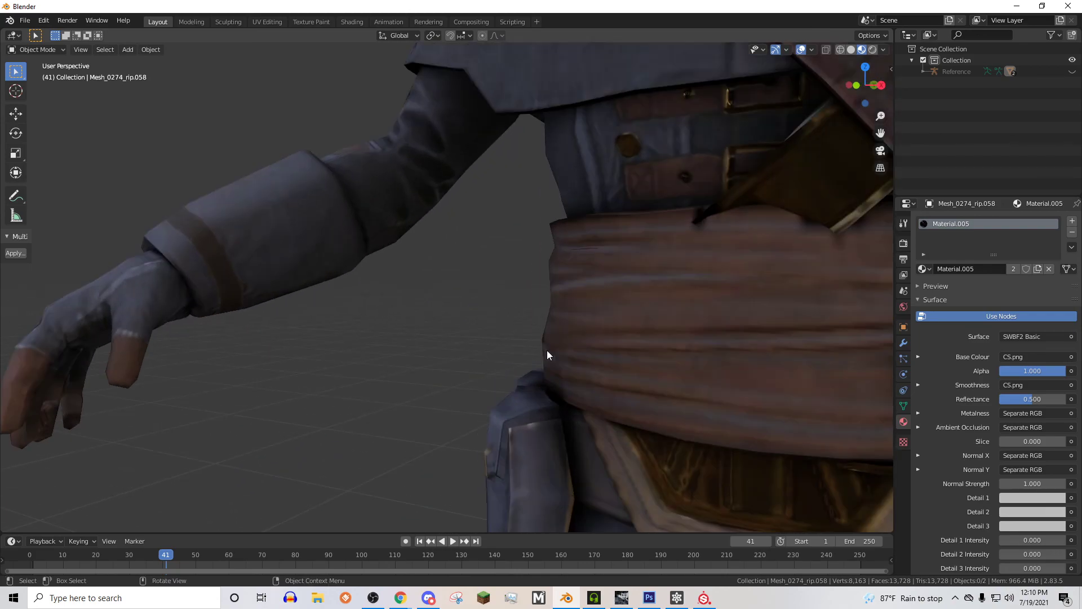
pyautogui.scroll(-4, 546, 350)
pyautogui.moveTo(880, 133); pyautogui.dragTo(933, 1)
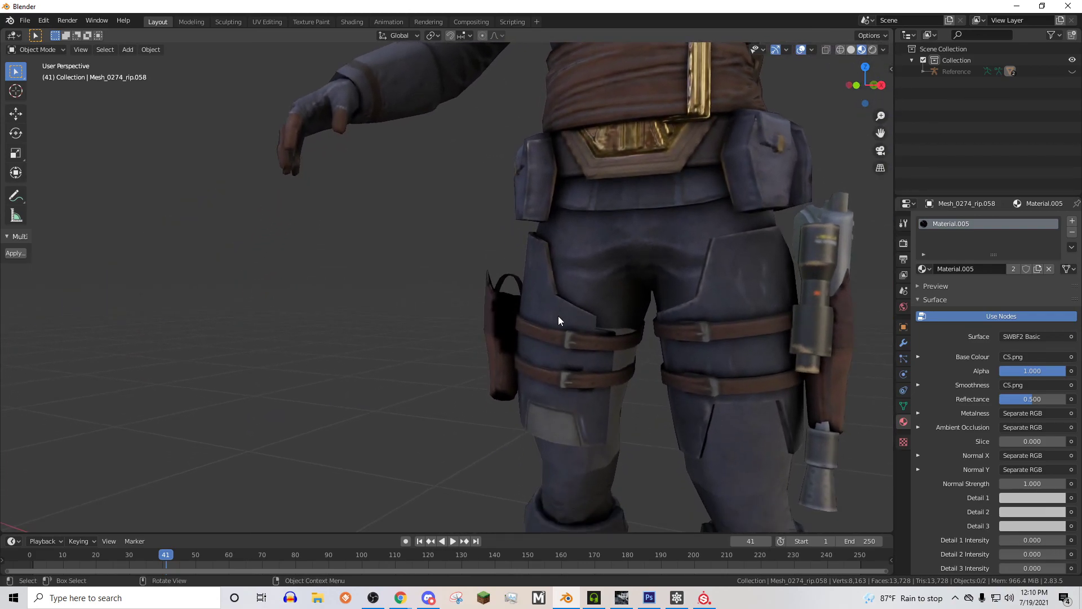
pyautogui.scroll(-7, 510, 354)
pyautogui.scroll(7, 514, 344)
pyautogui.moveTo(527, 228); pyautogui.dragTo(588, 233, button='middle')
pyautogui.scroll(-5, 543, 224)
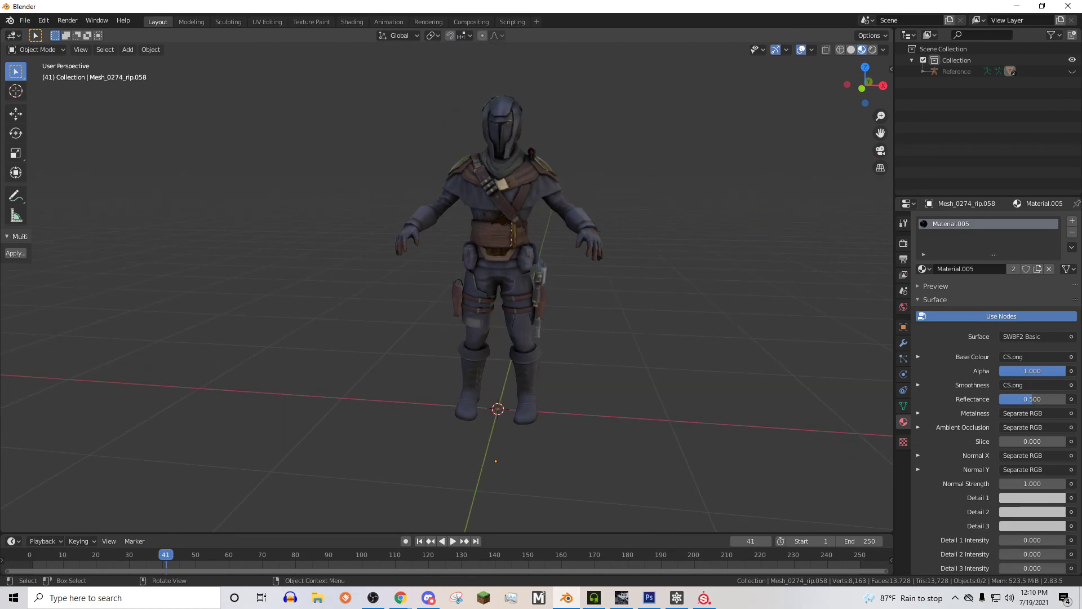